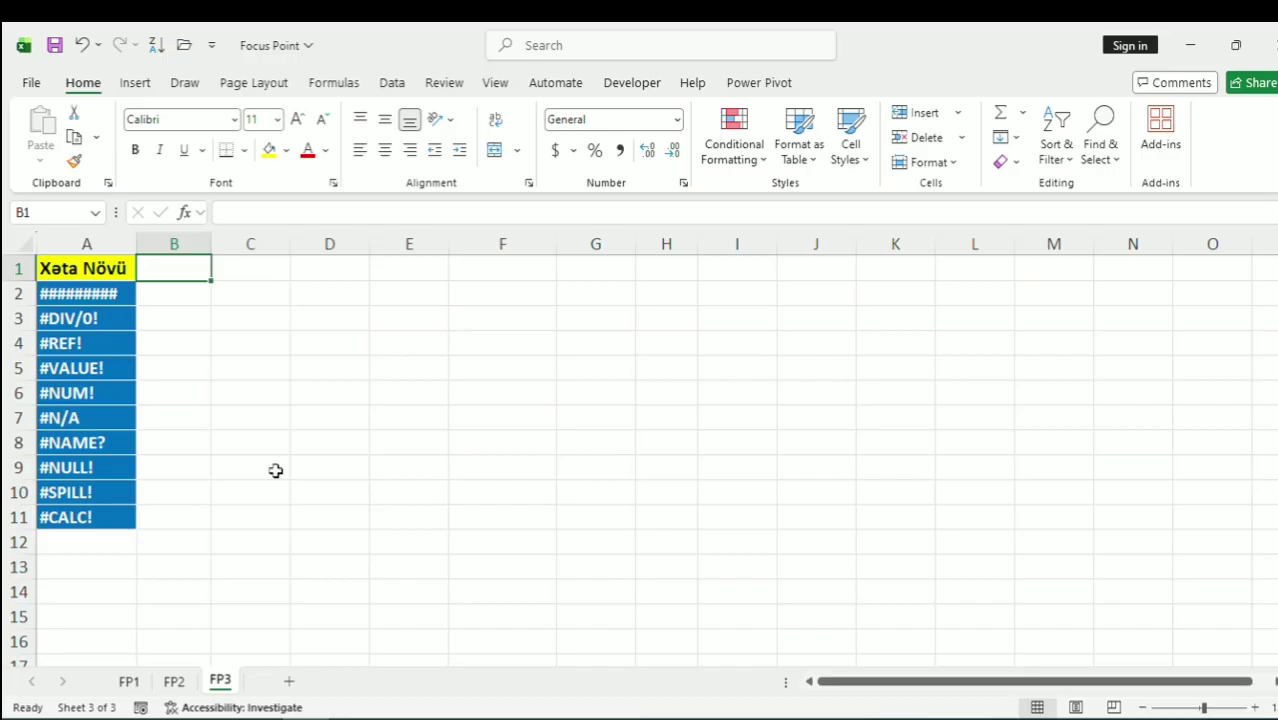
Enter the date 01/01/2020 in B2 and autofit column B so it displays instead of ########
click(118, 295)
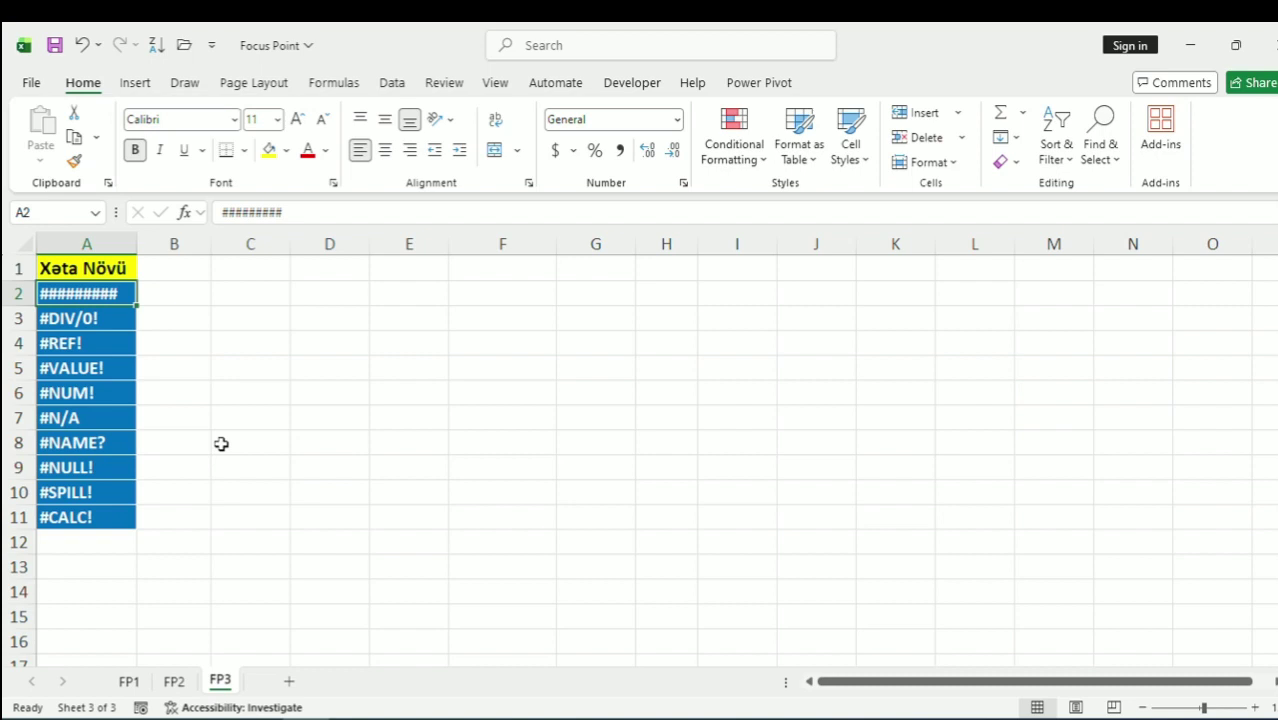
click(178, 296)
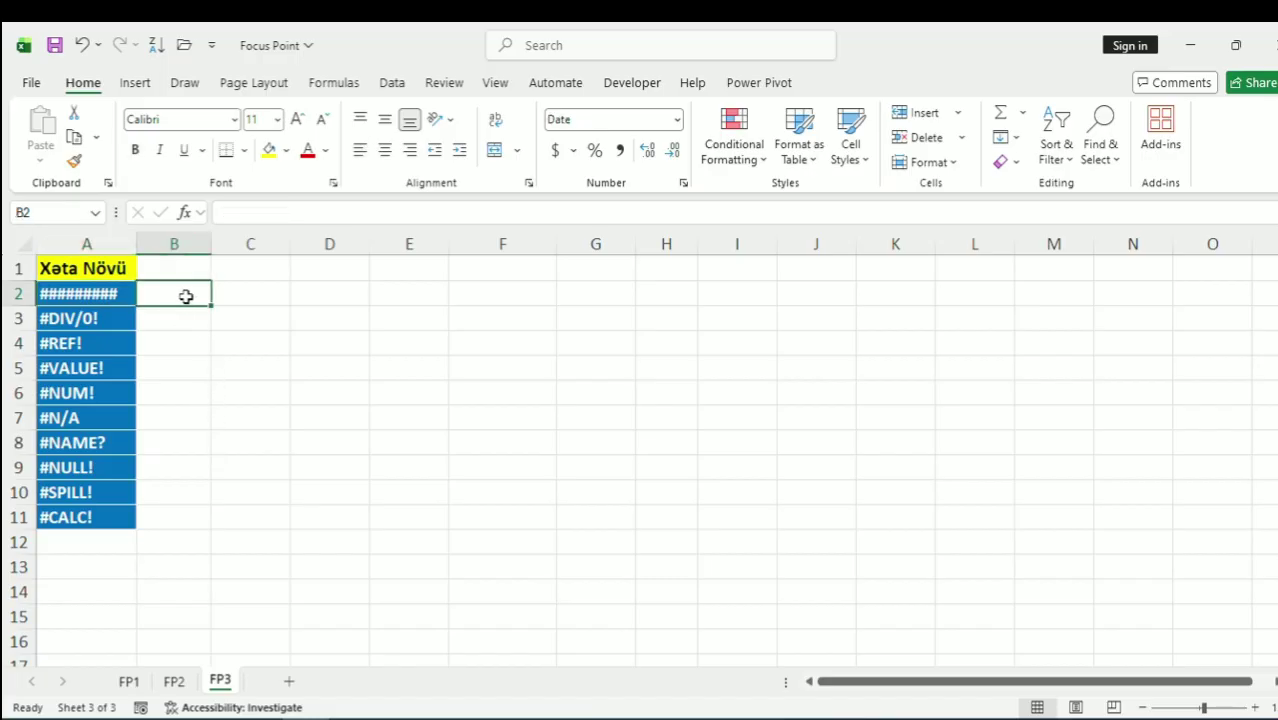
text(01/01)
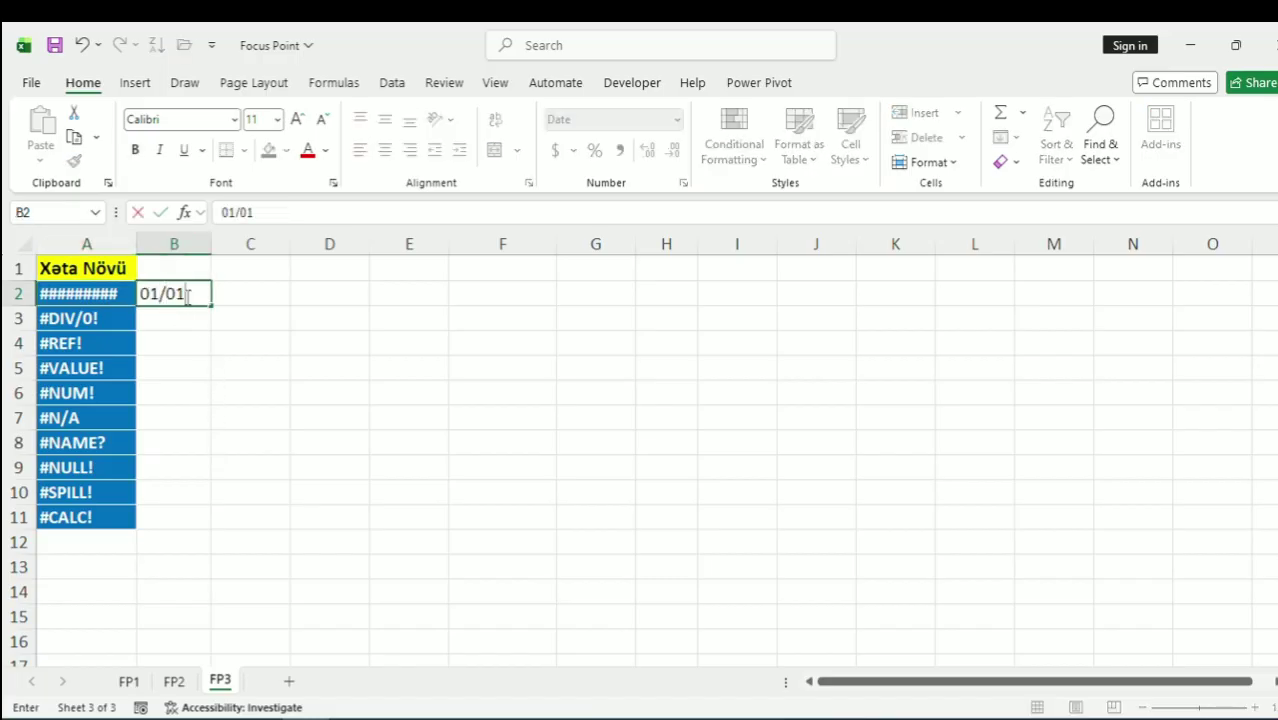
text(/2020)
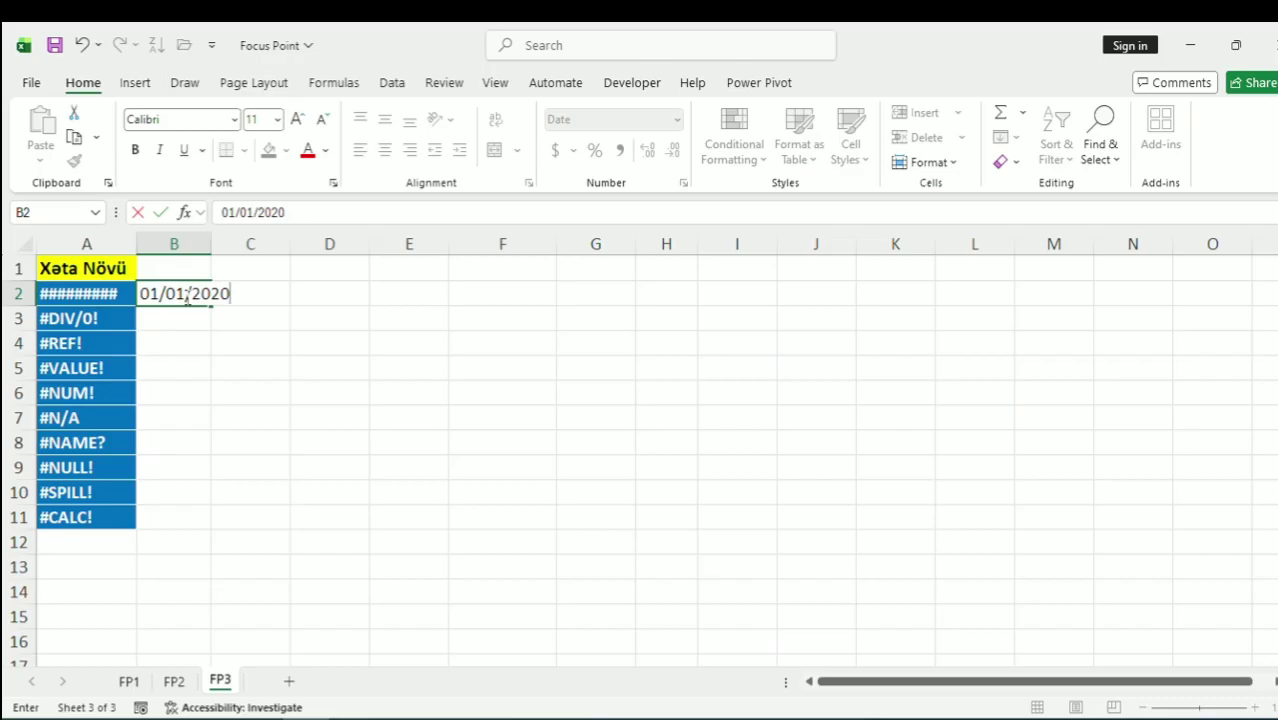
key(Return)
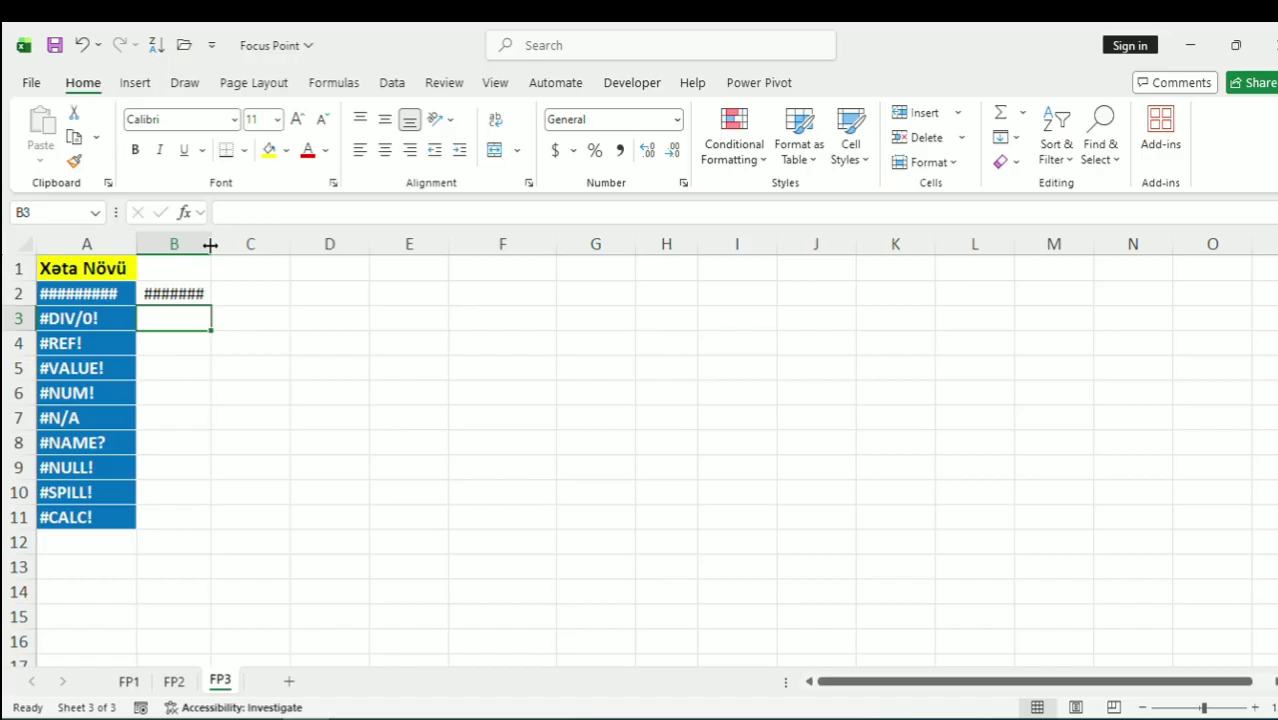
double_click(210, 244)
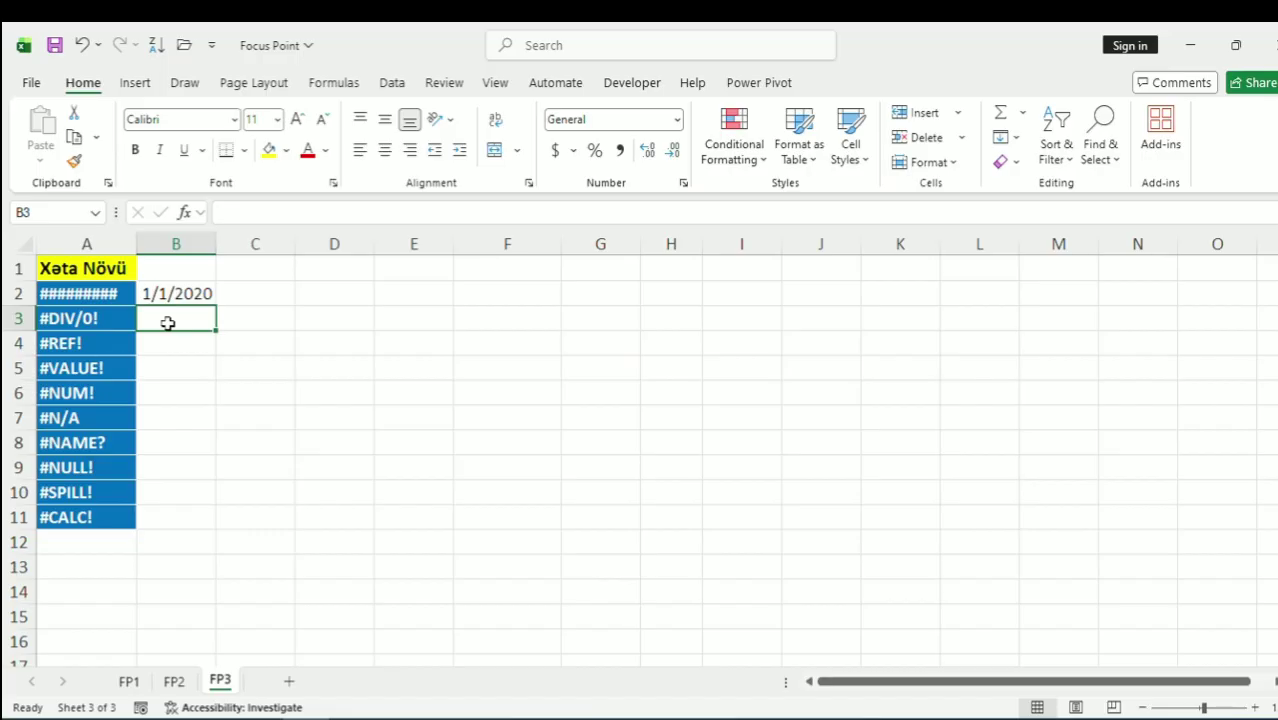
Enter 6 in C3 and 0 in D3
key(Right)
key(Right)
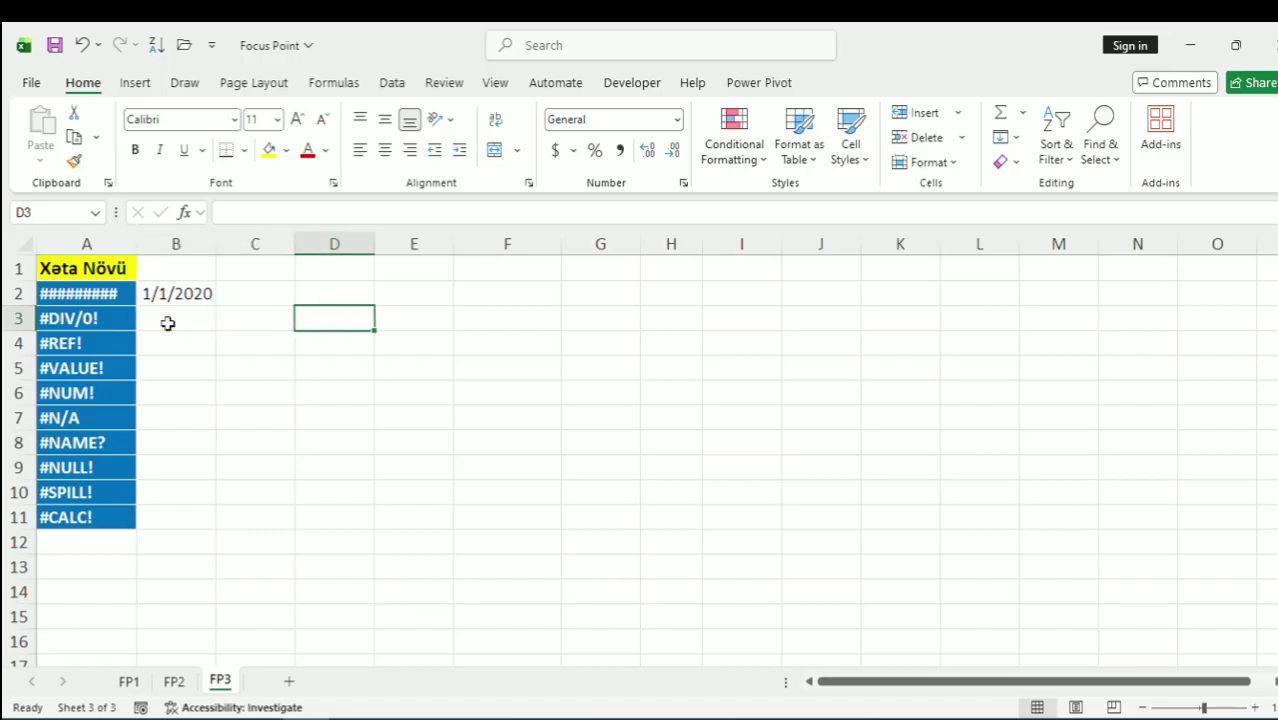
key(Left)
text(6)
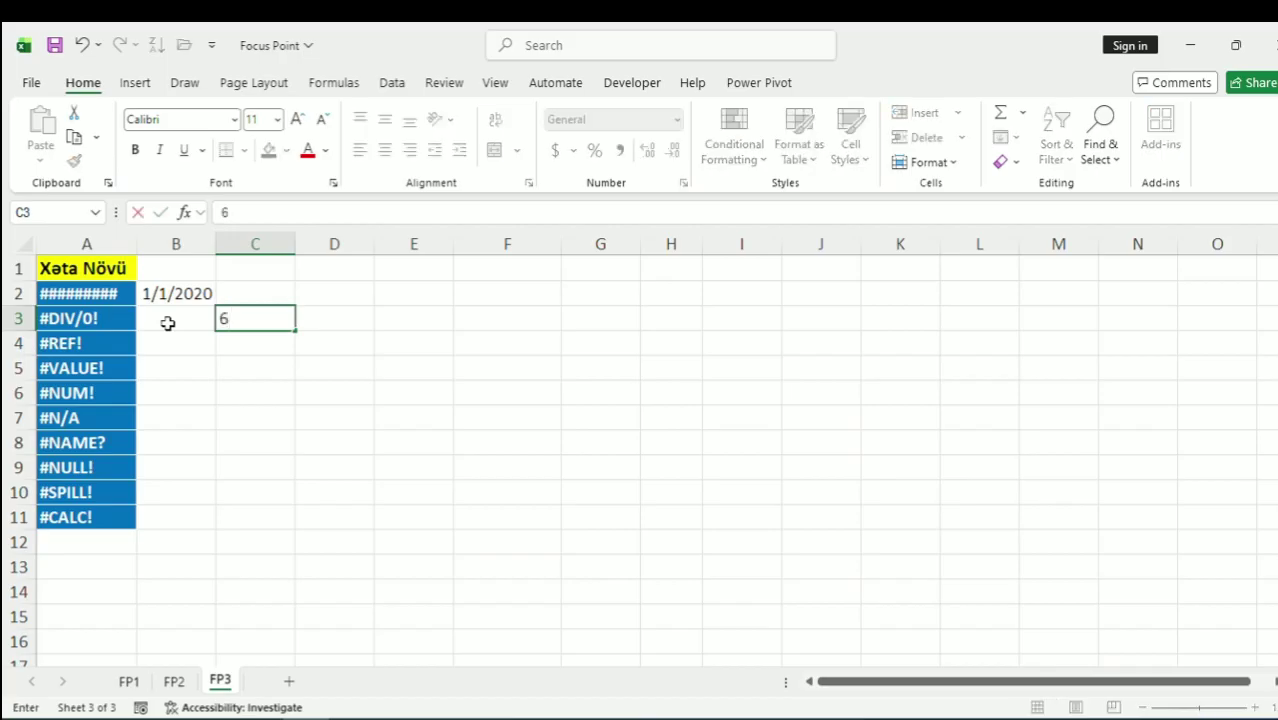
key(Right)
text(0)
key(Left)
key(Left)
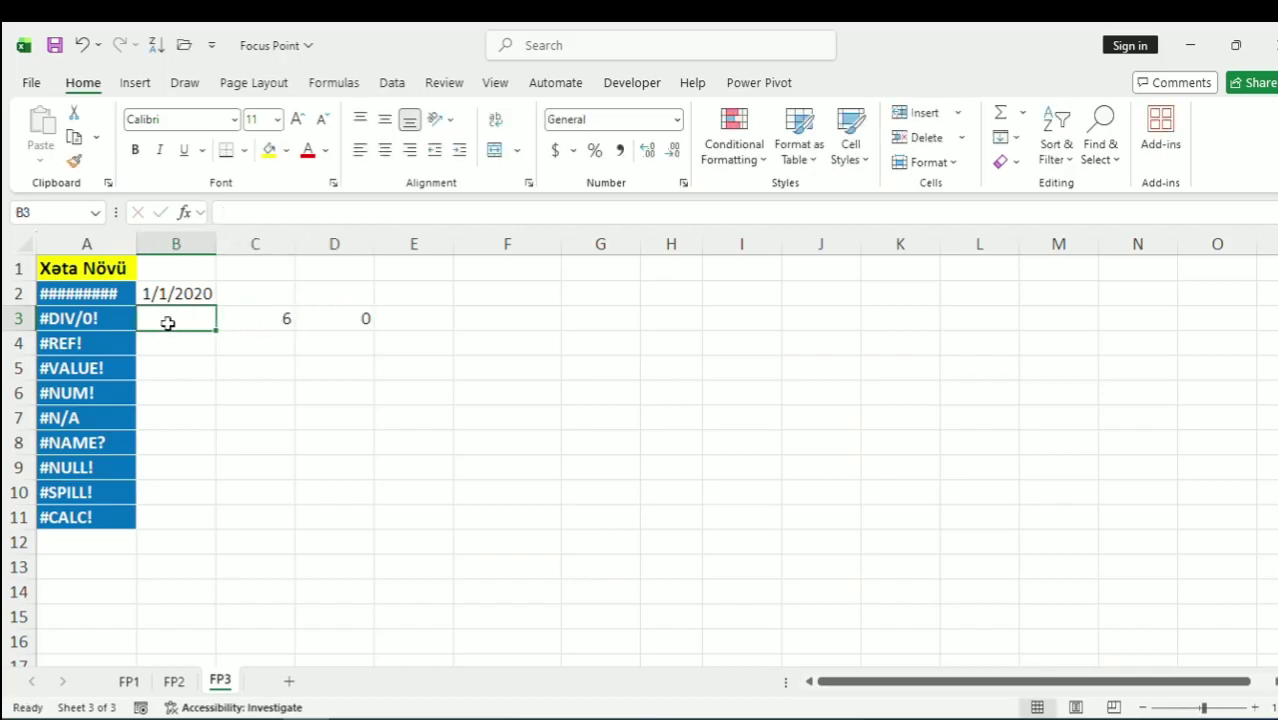
Enter =C3/D3 in B3, replacing a mistaken D3/C3 formula, to produce #DIV/0!
text(=)
key(Right)
key(Right)
text(/)
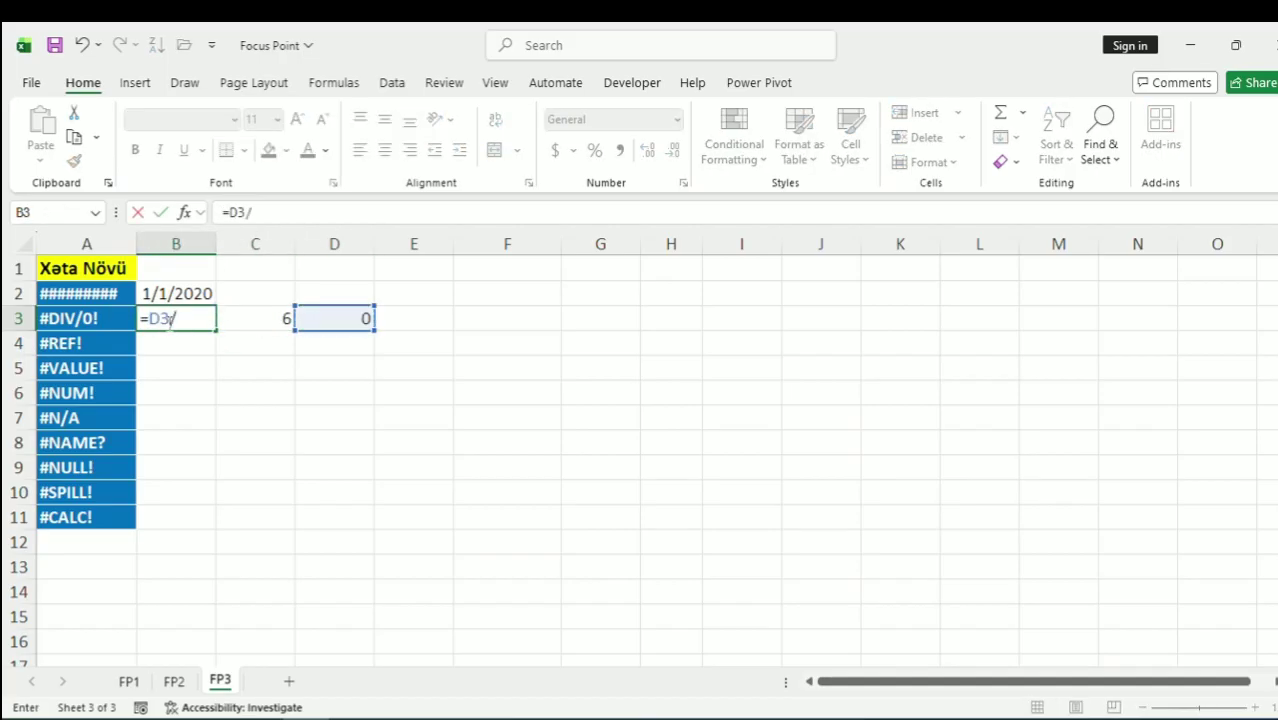
key(Left)
key(Right)
key(Right)
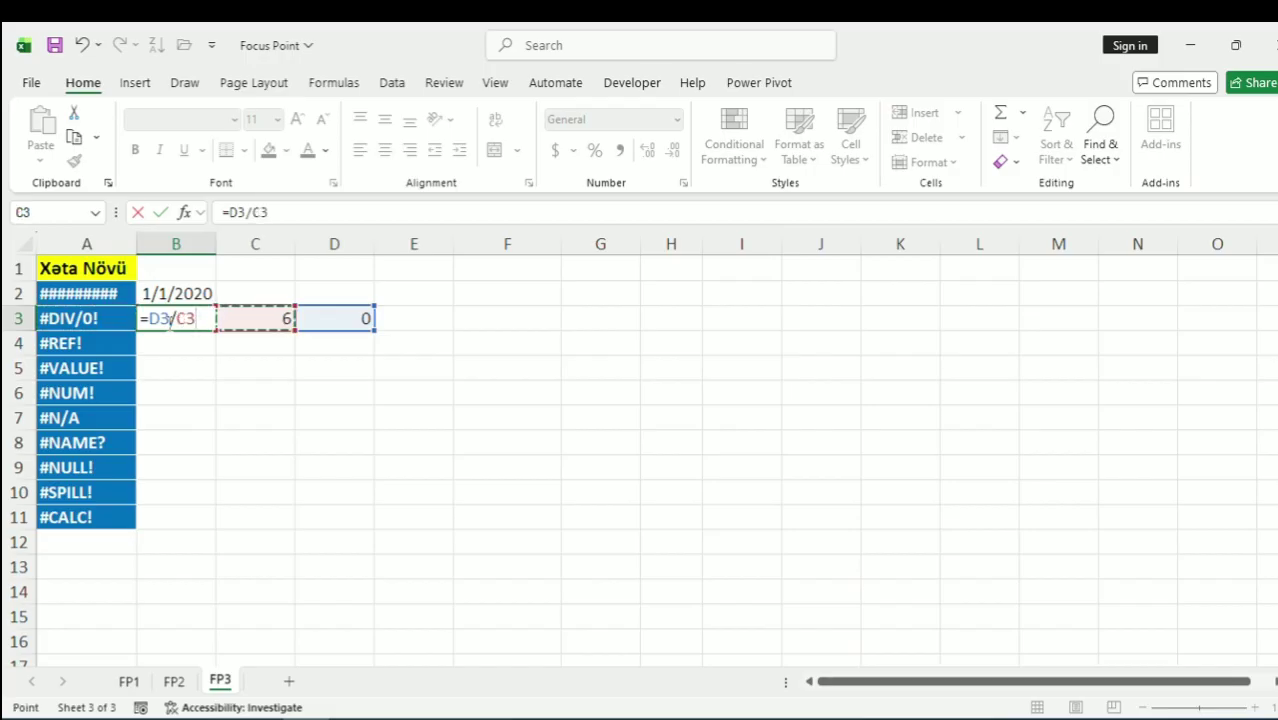
key(Return)
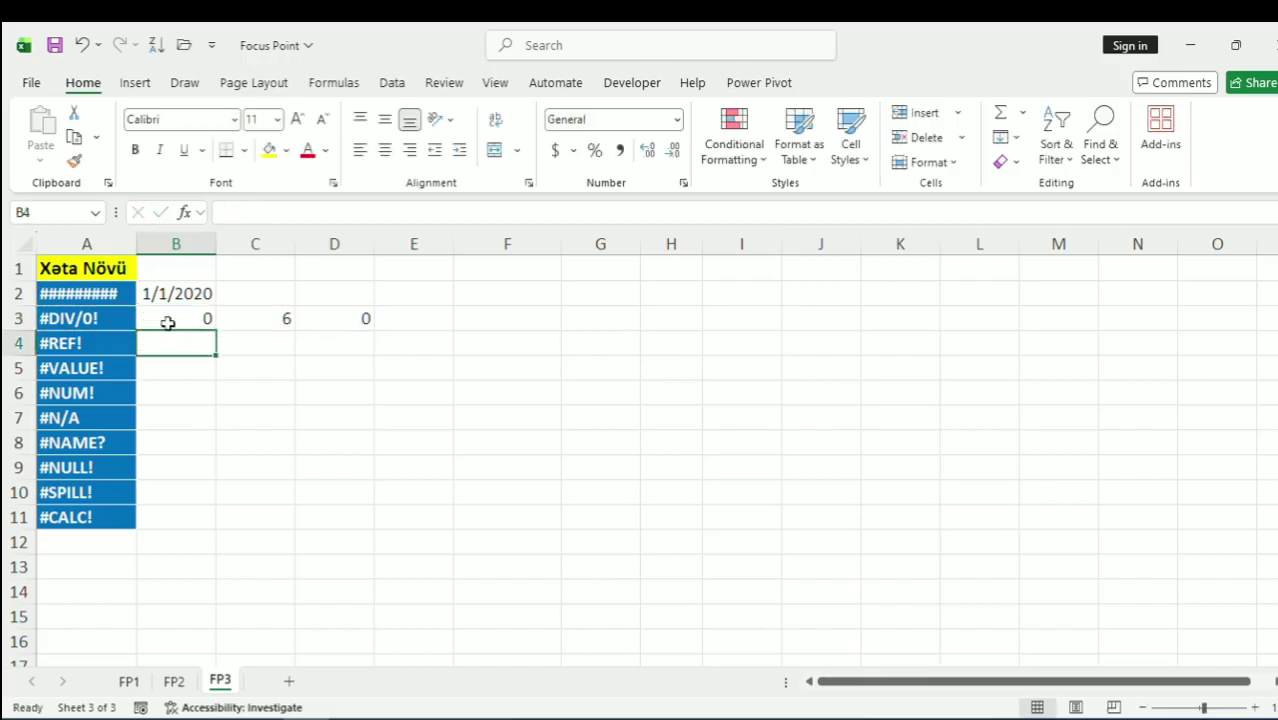
key(Up)
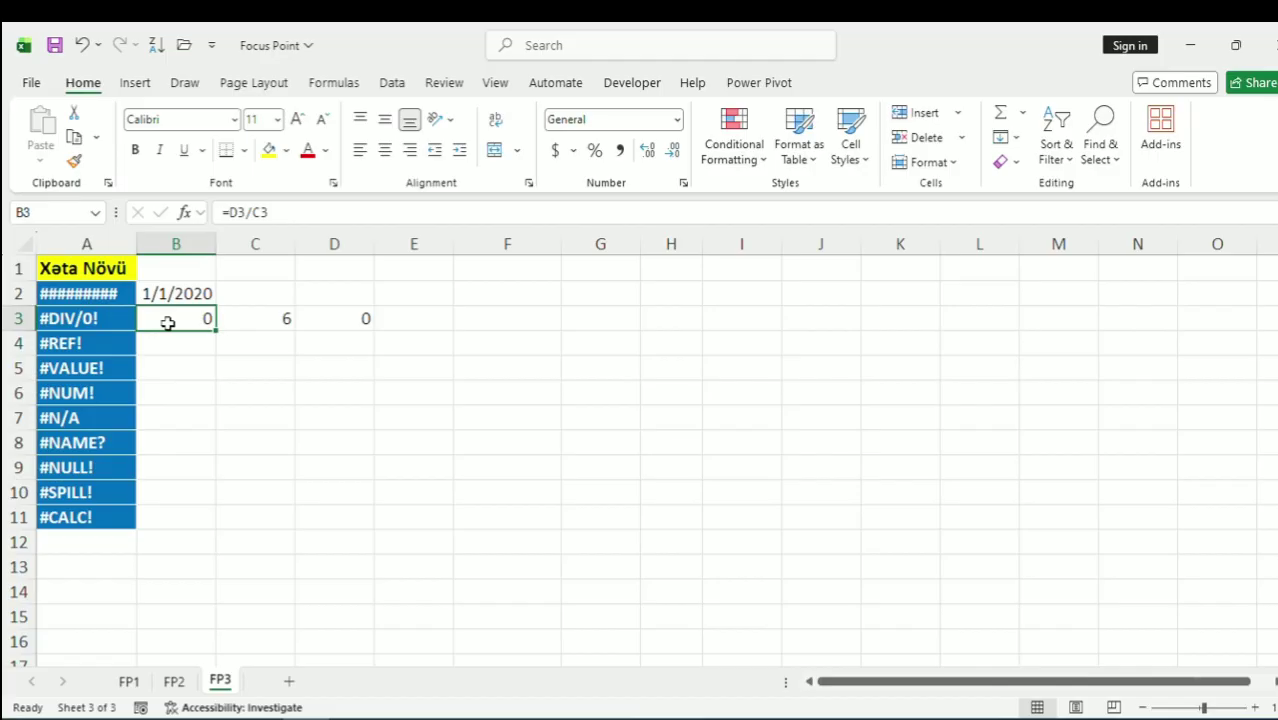
text(=)
key(Right)
text(/)
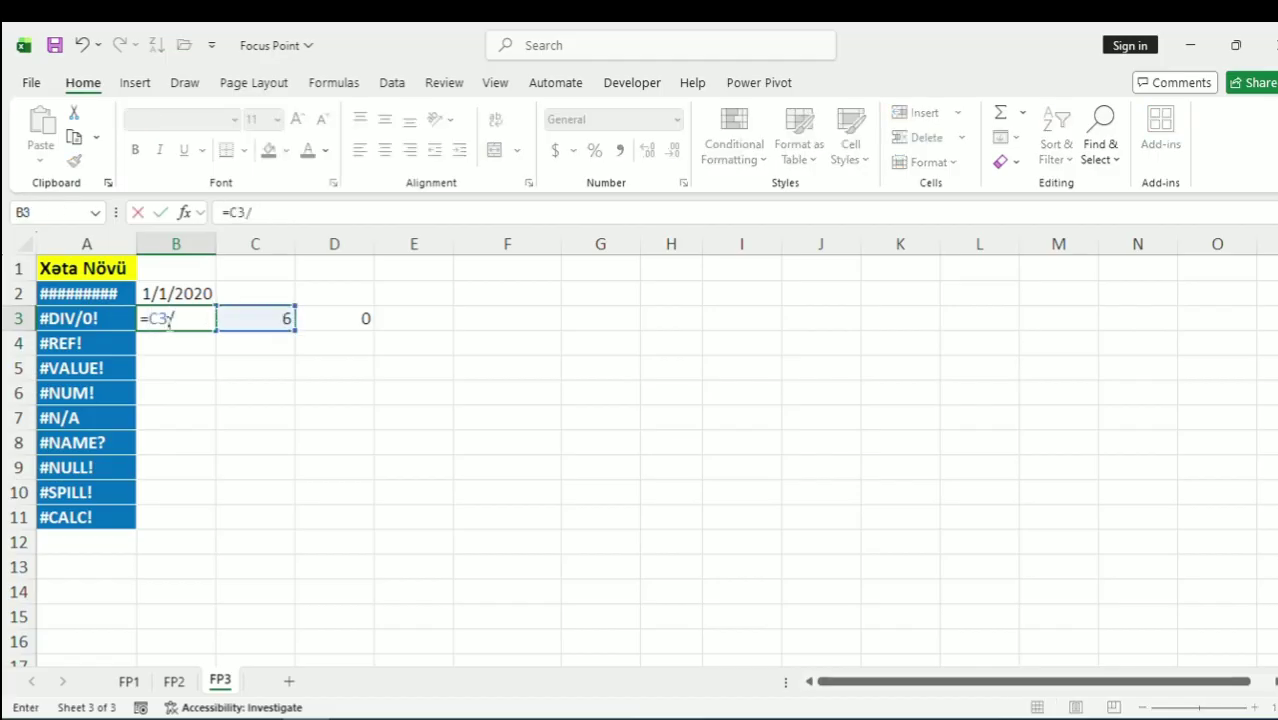
key(Right)
key(Right)
key(Return)
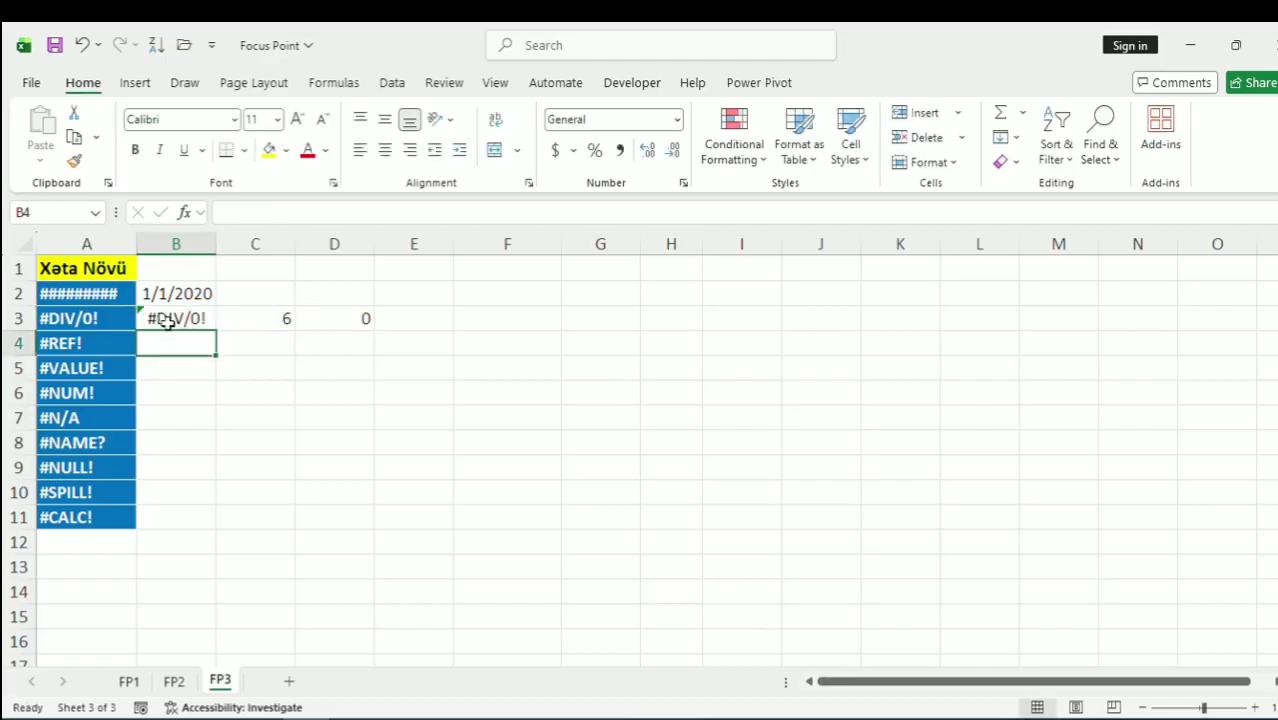
Clear the 0 from D3 and check that B3 still shows #DIV/0!
key(Right)
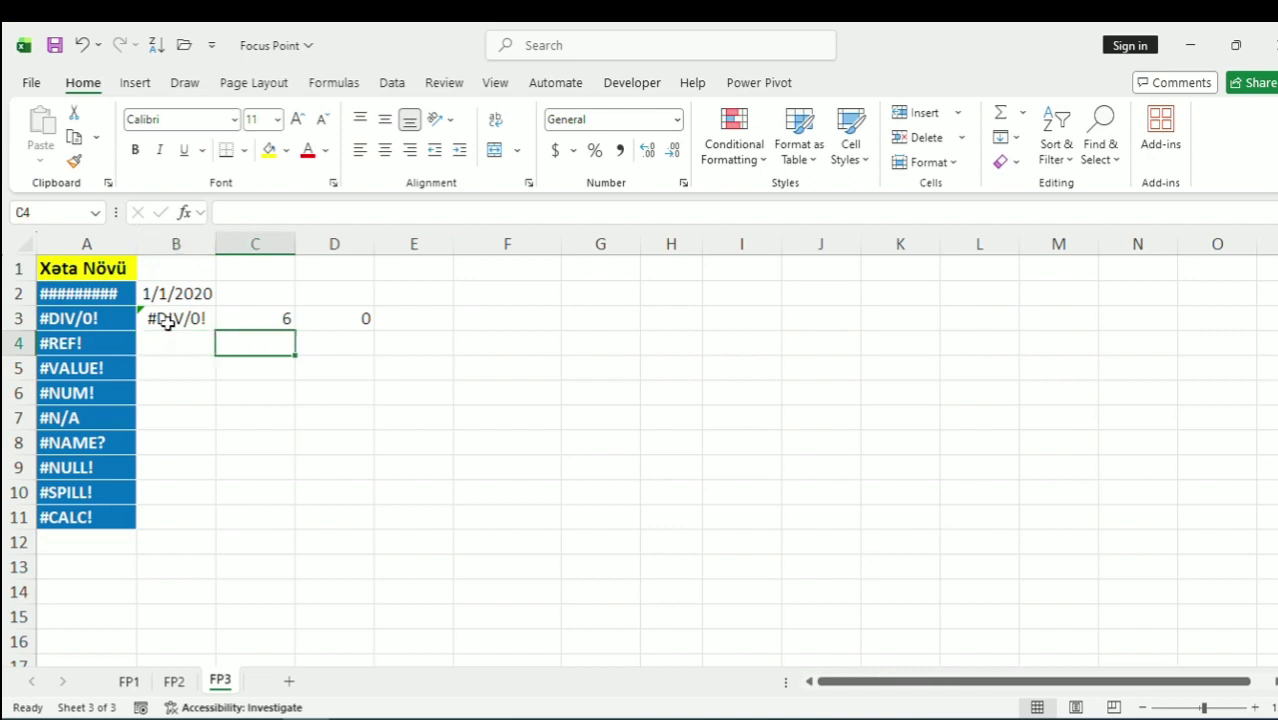
key(Up)
key(Right)
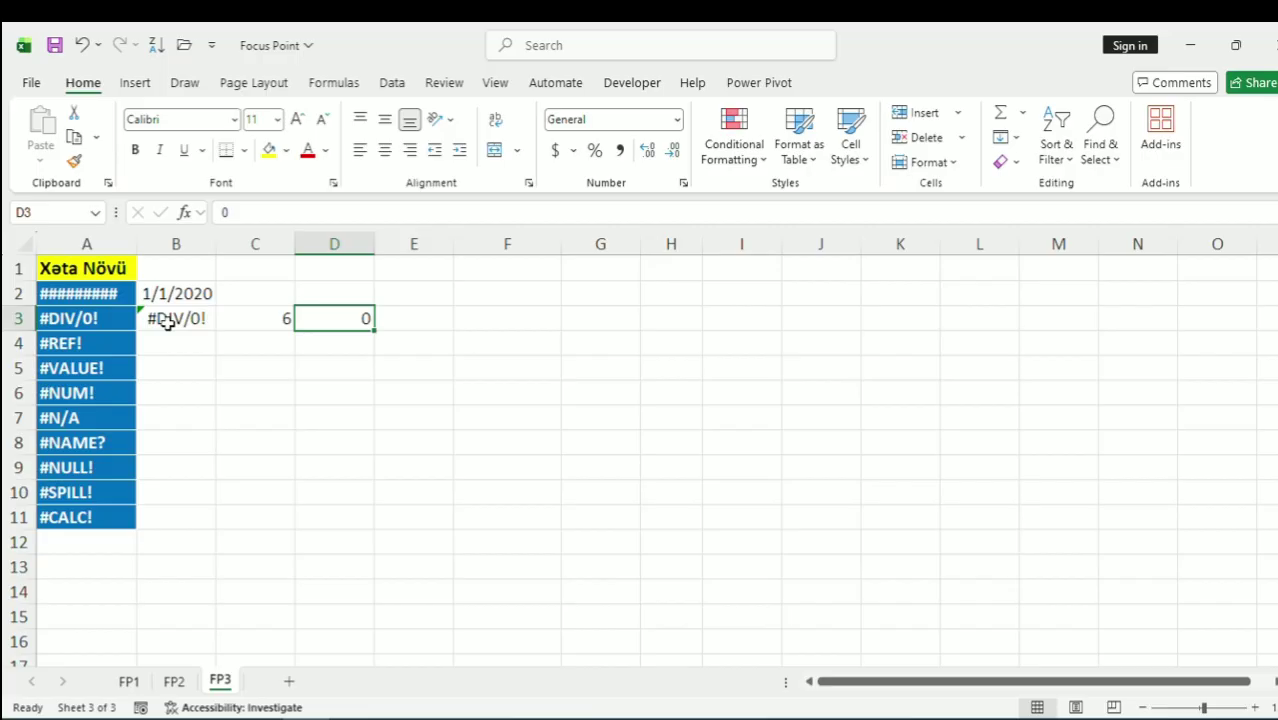
key(Delete)
click(167, 320)
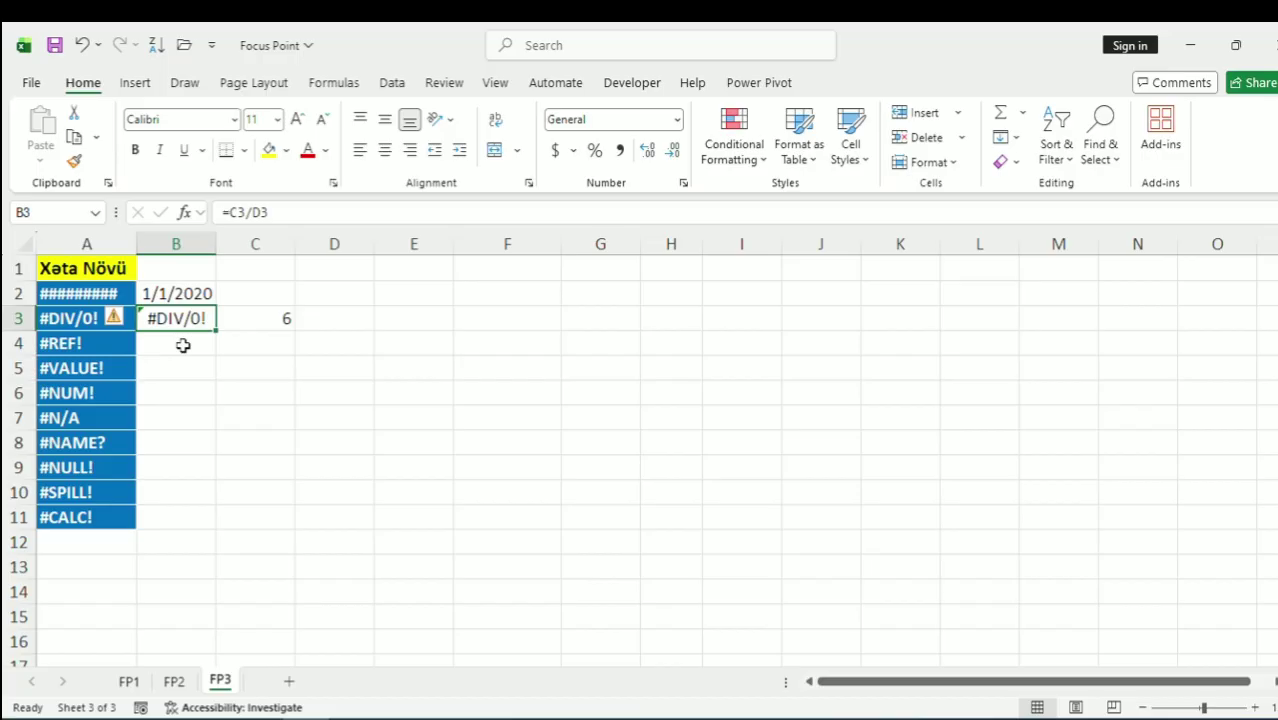
click(183, 345)
Enter 6 in C4, 8 in D4, and the formula =C4+D4 in B4
click(255, 342)
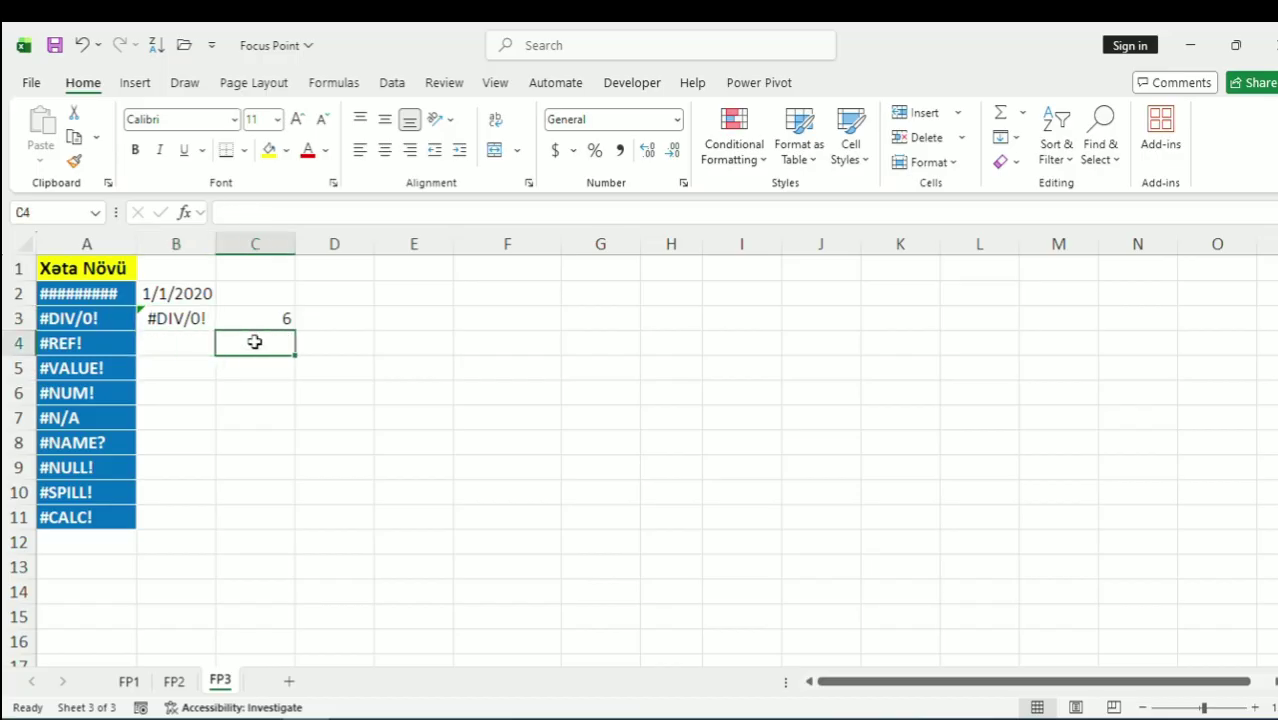
text(6)
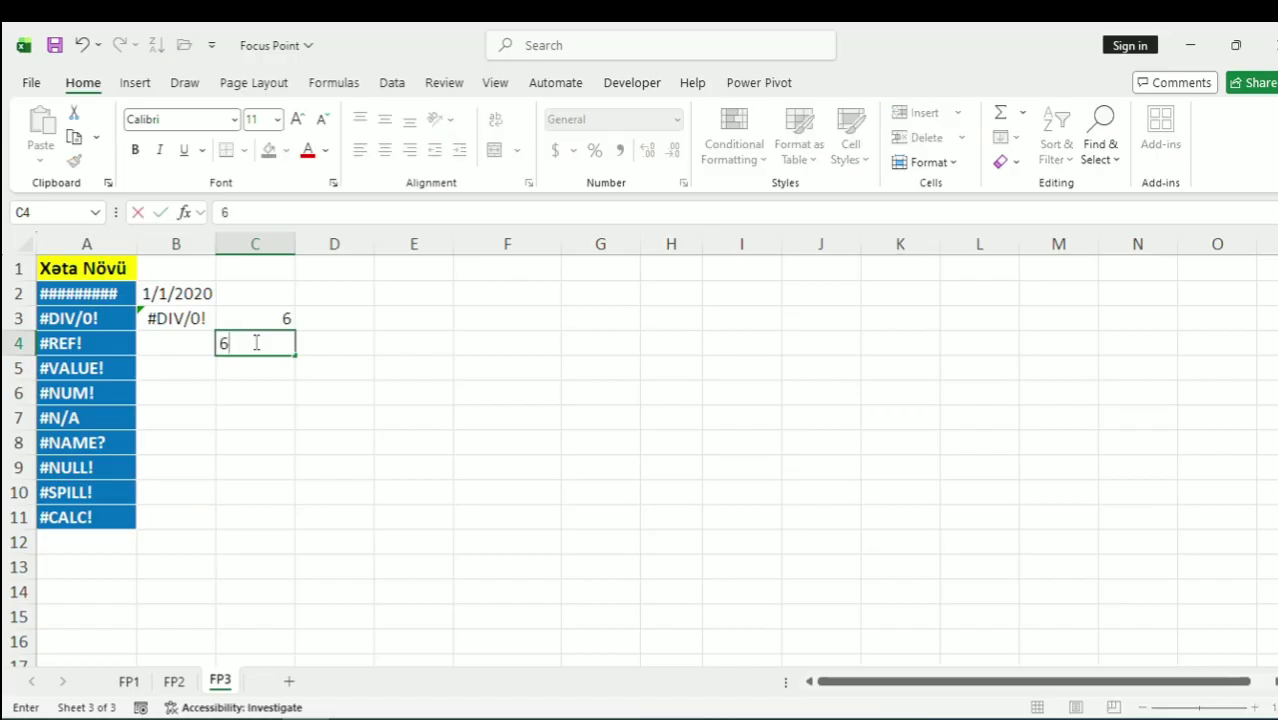
key(Tab)
text(8)
key(Left)
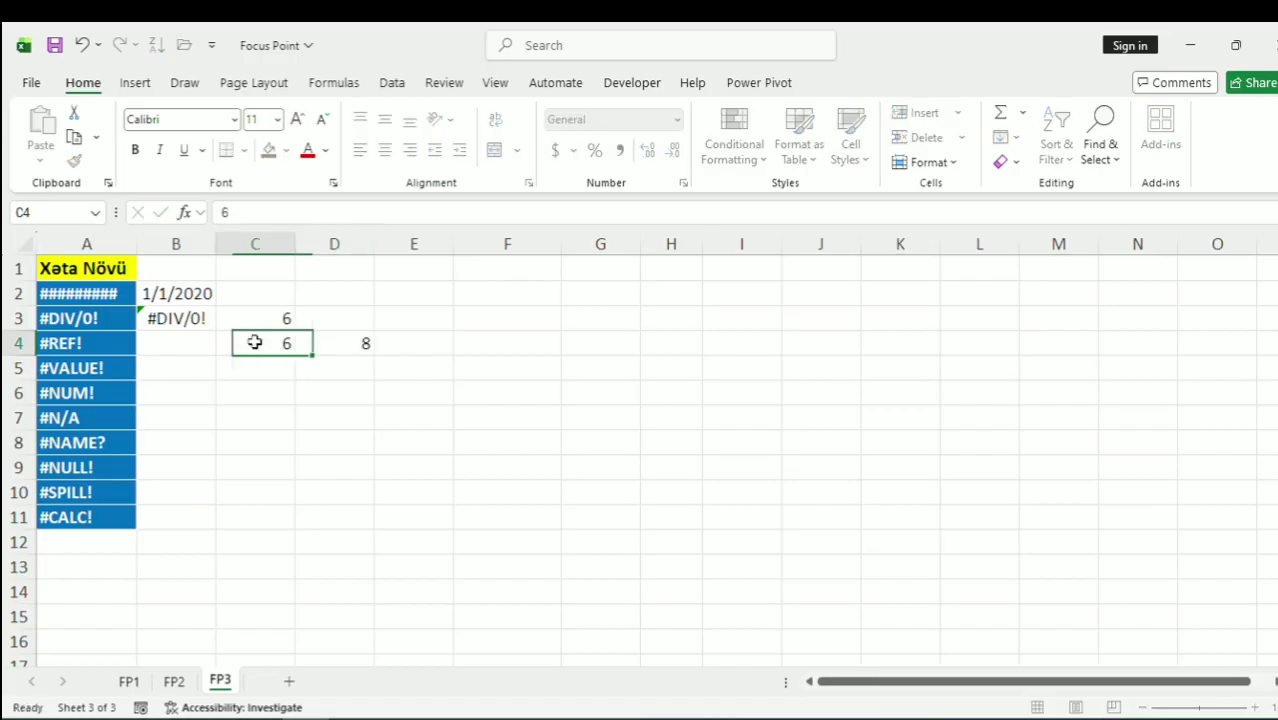
key(Left)
text(=)
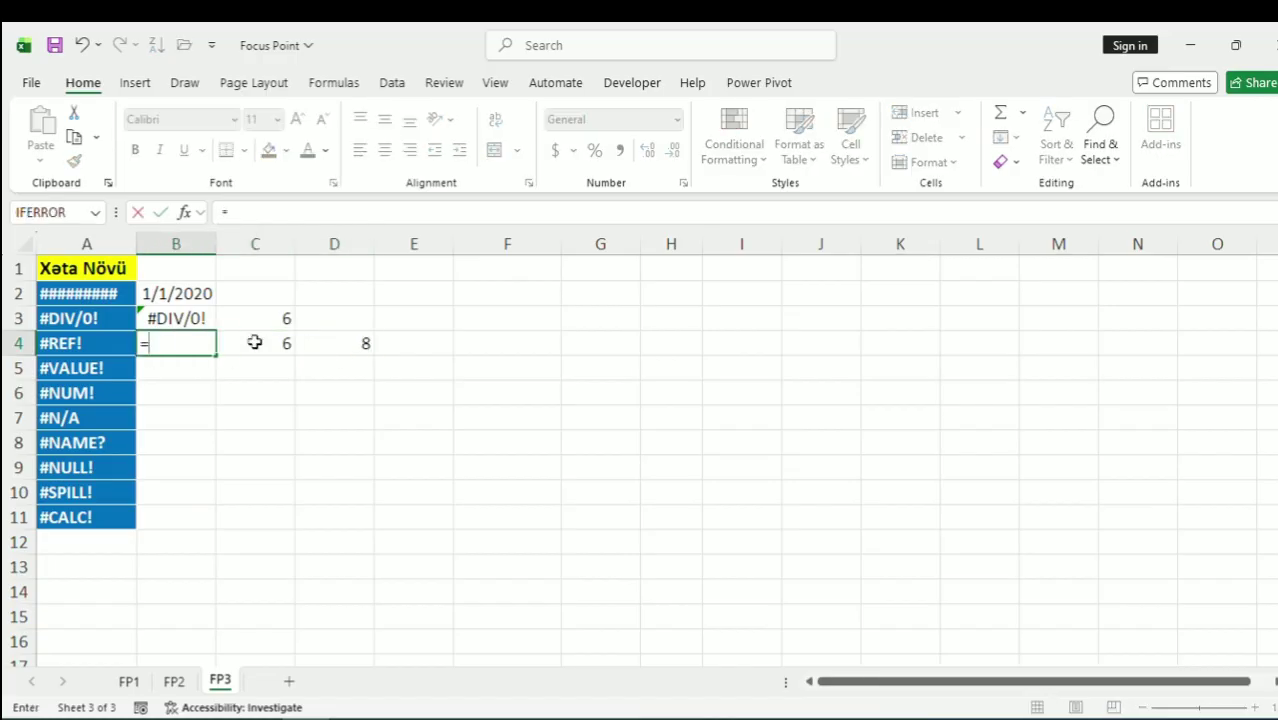
click(255, 342)
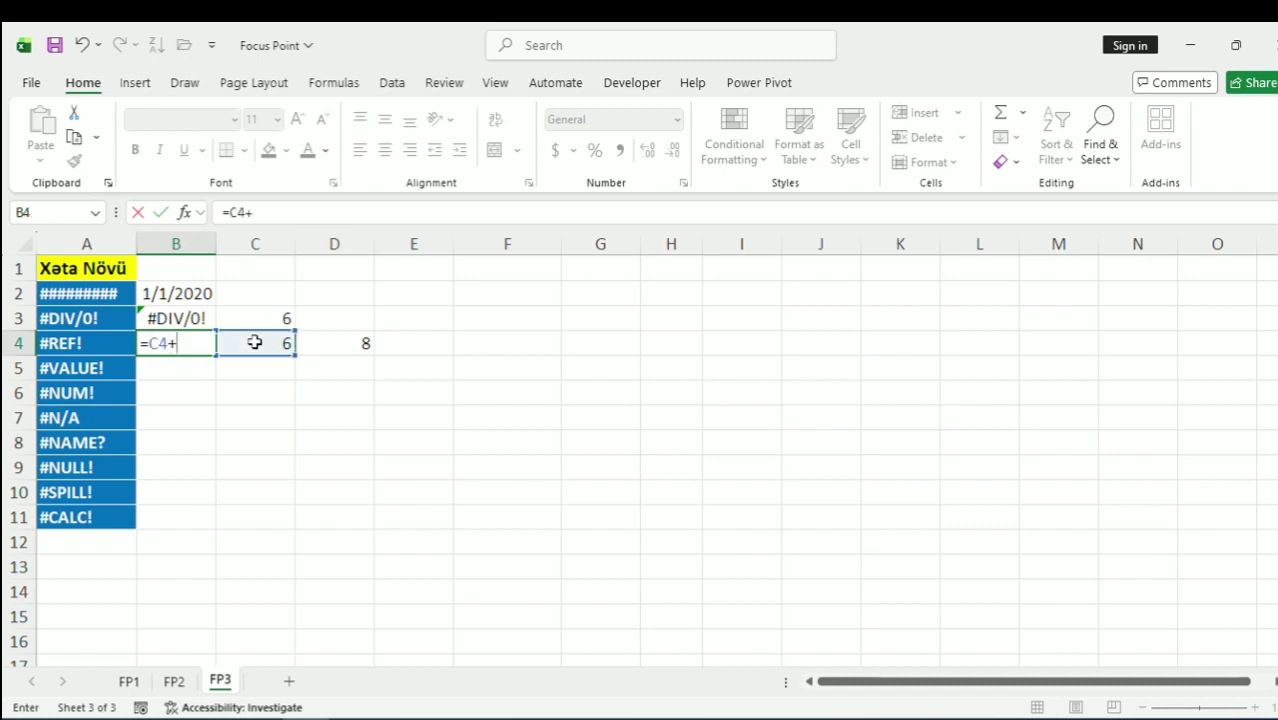
text(+)
key(Right)
key(Right)
key(Return)
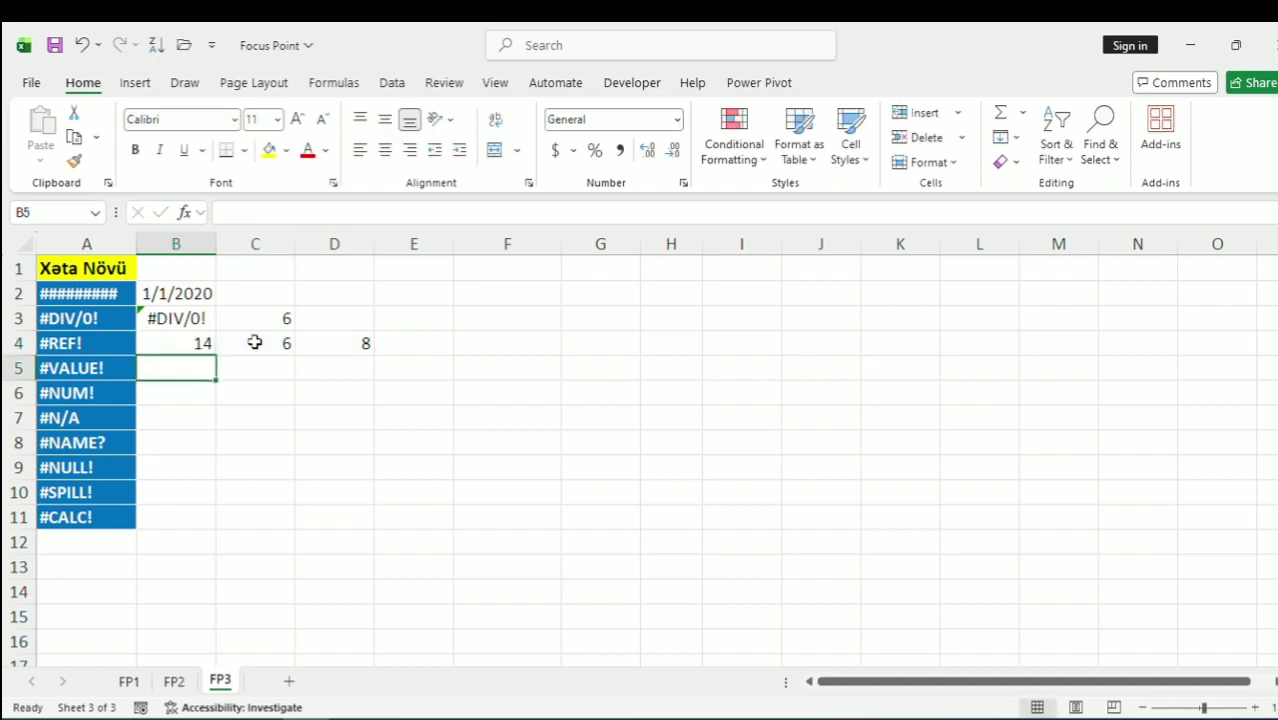
Delete cell D4, after undoing a column D deletion, so B4 shows =C4+#REF!
click(255, 342)
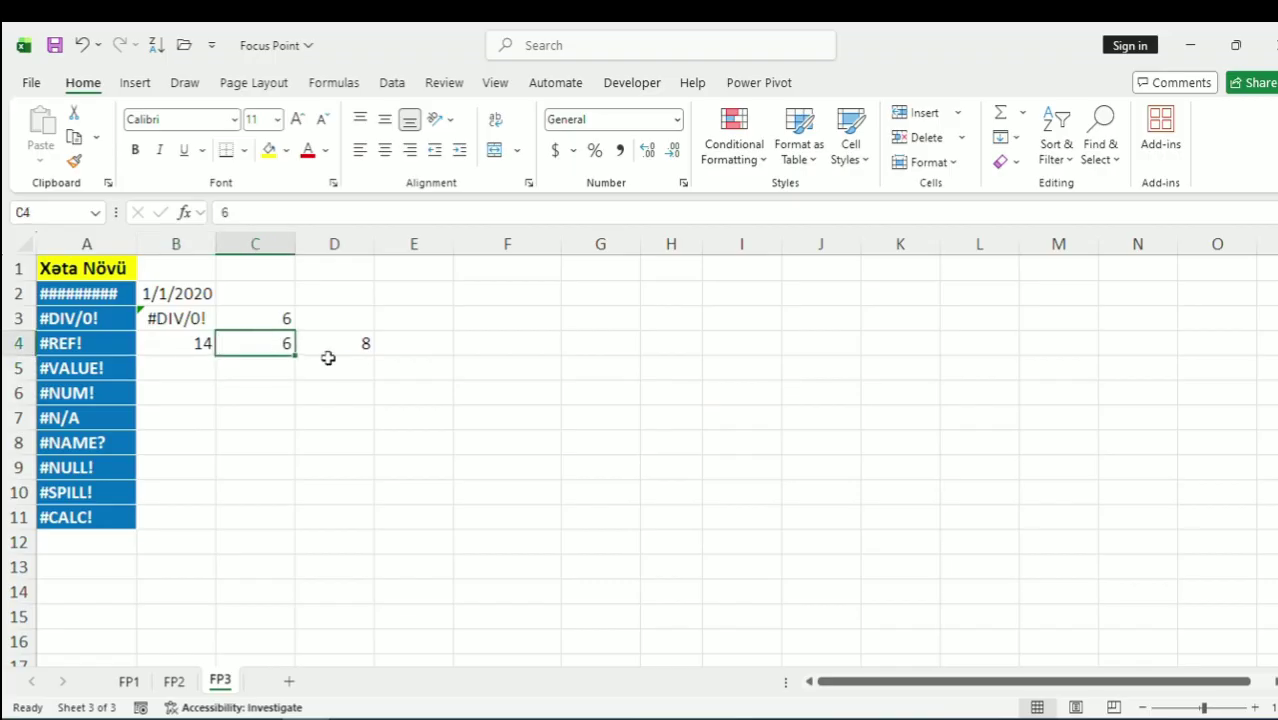
click(338, 245)
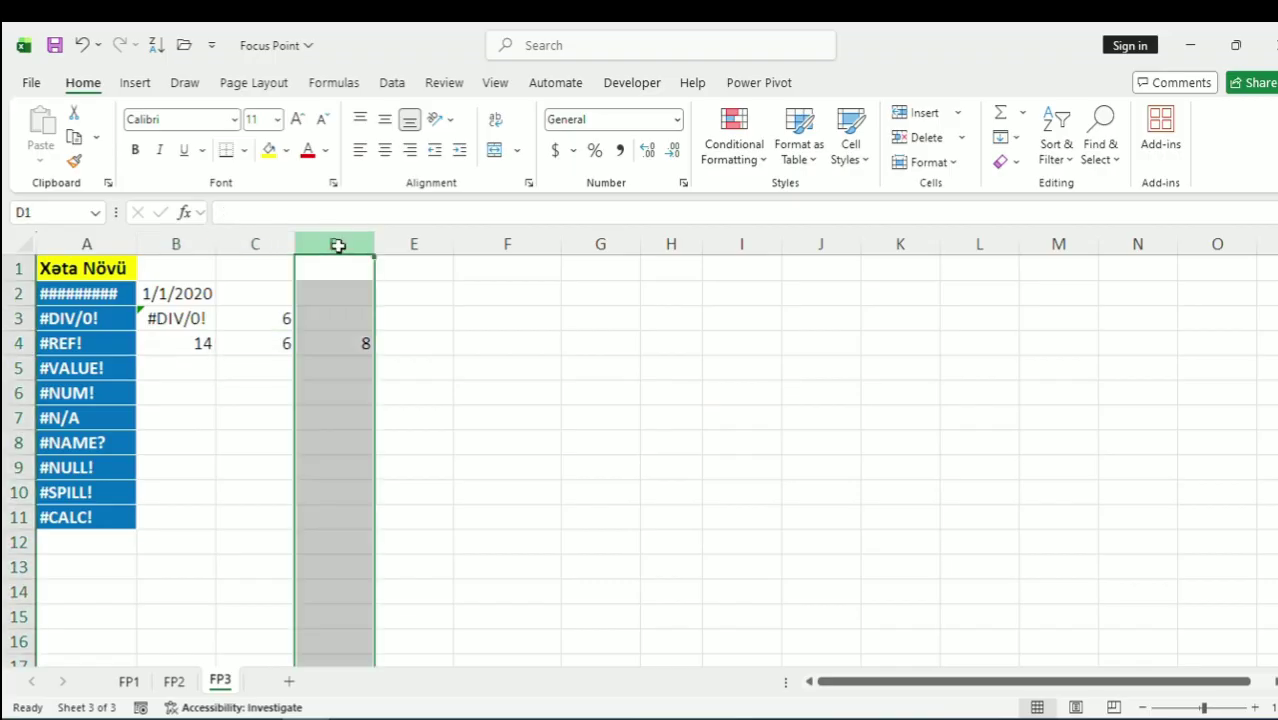
click(926, 137)
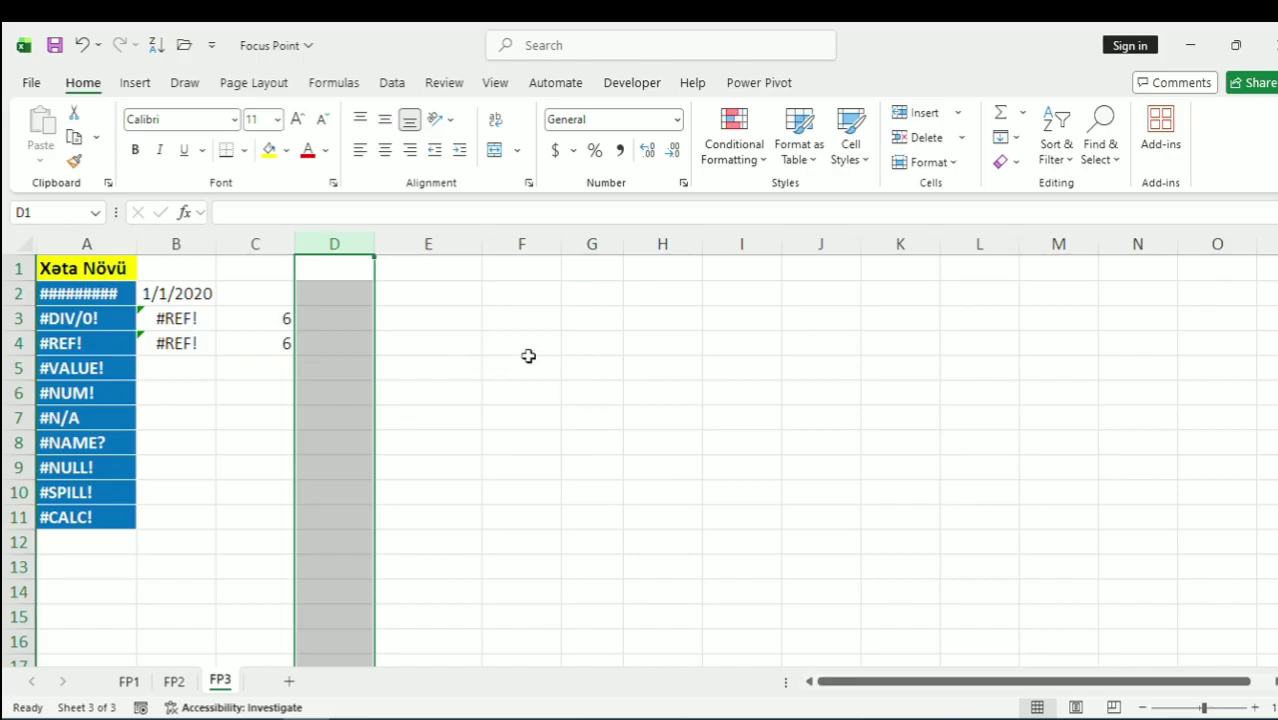
key(ctrl+z)
click(355, 343)
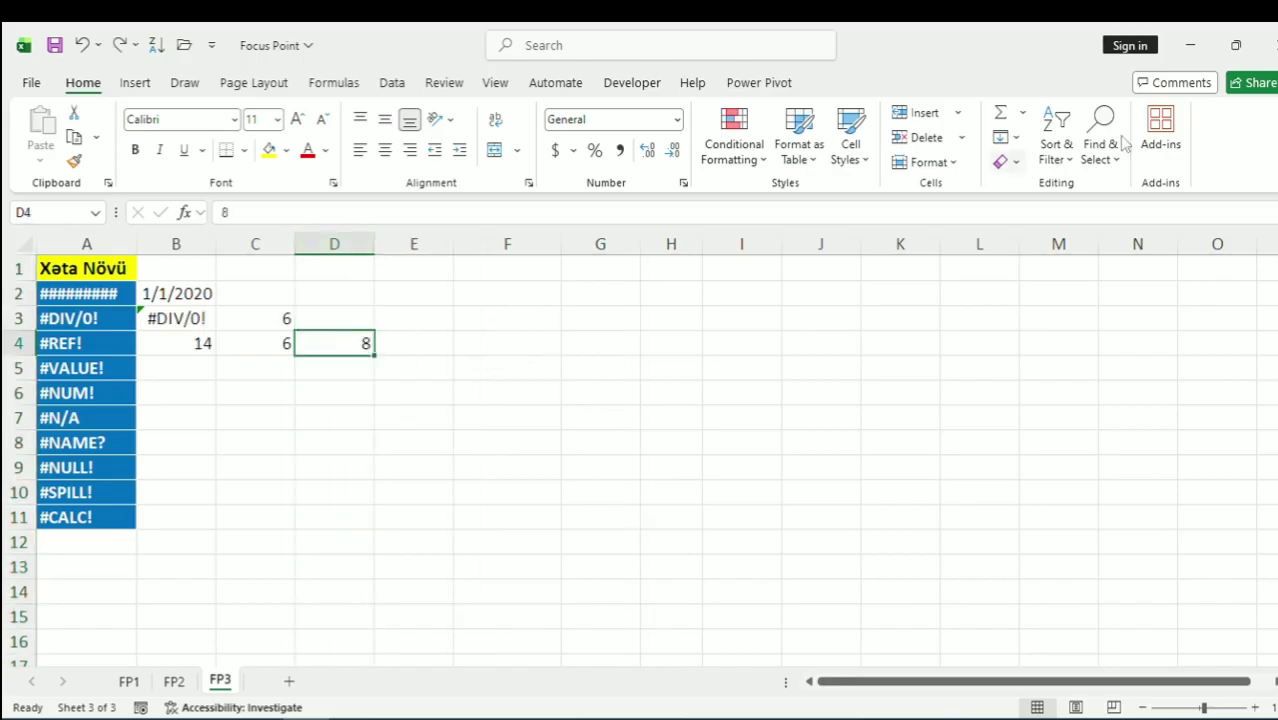
click(922, 140)
click(290, 390)
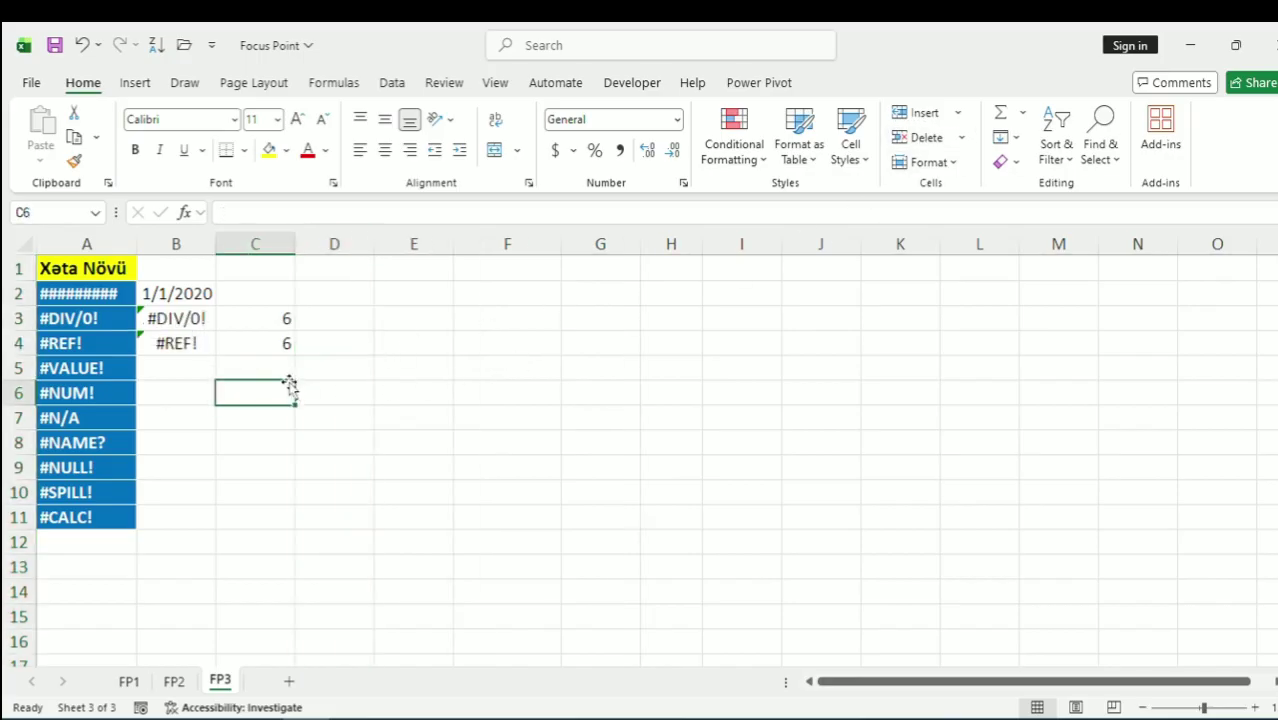
click(192, 345)
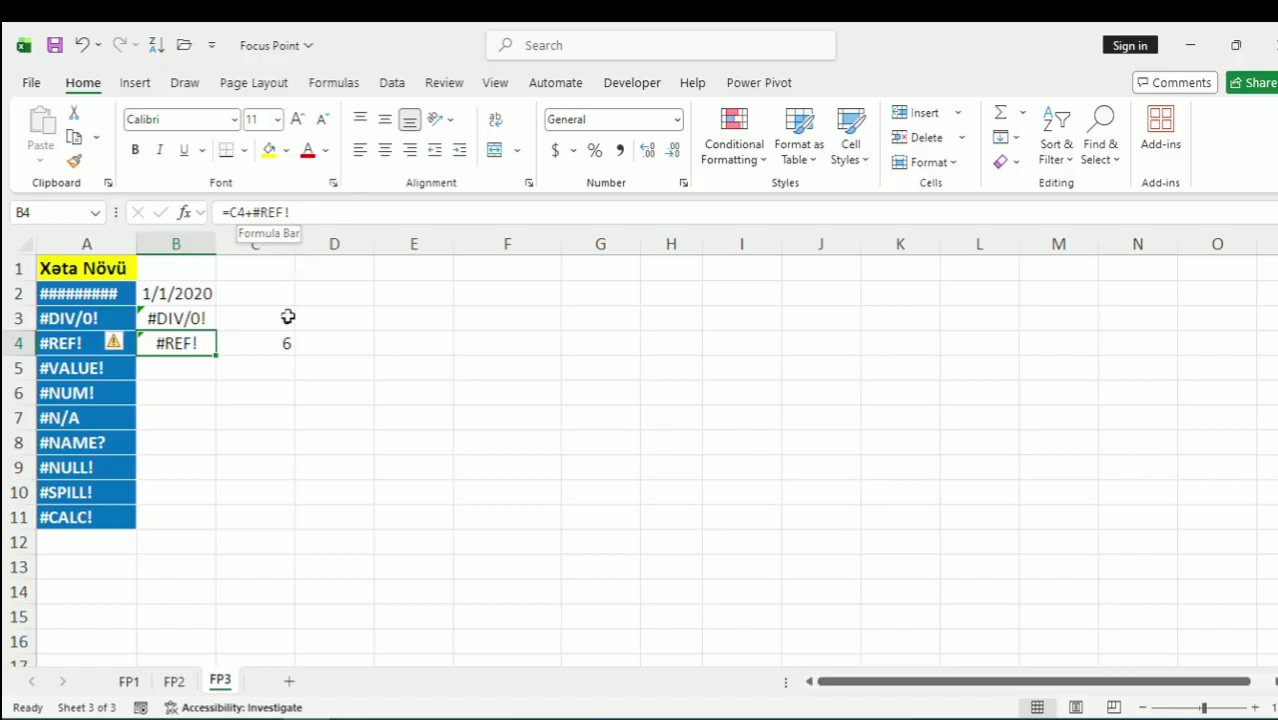
click(172, 371)
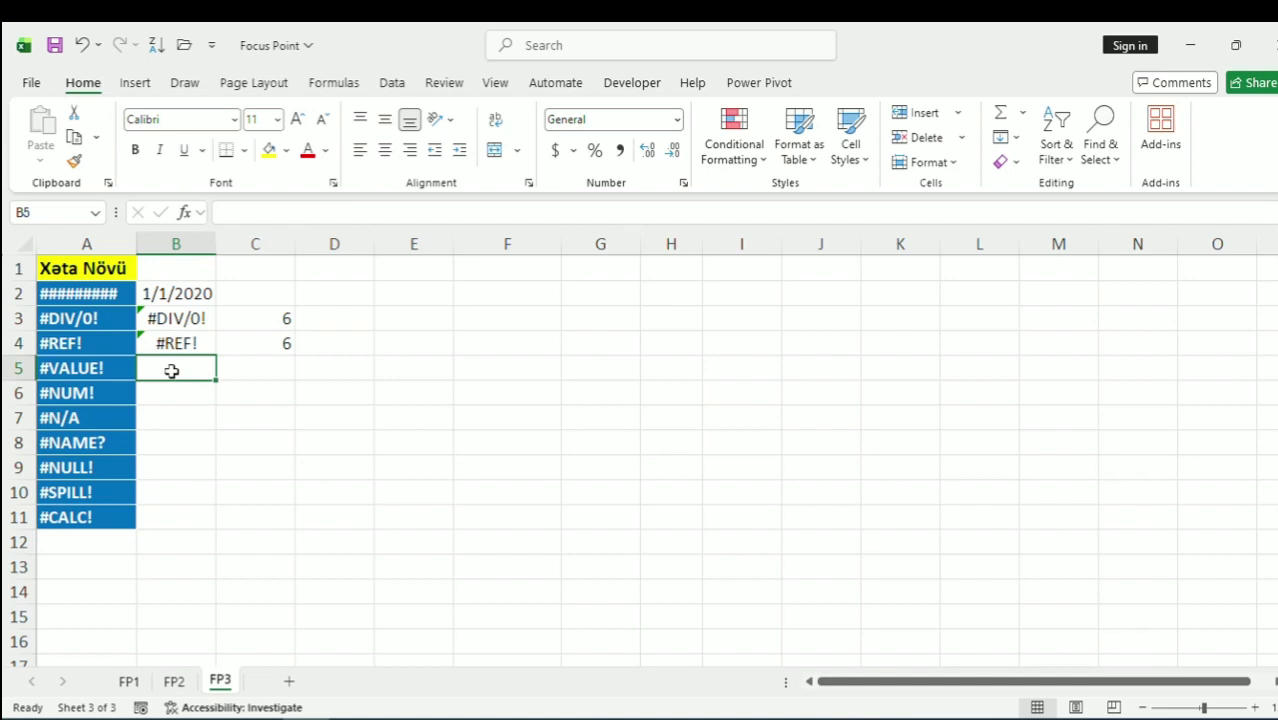
Enter 5 in C5 and 8 in D5, correcting the 6s typed first
key(Right)
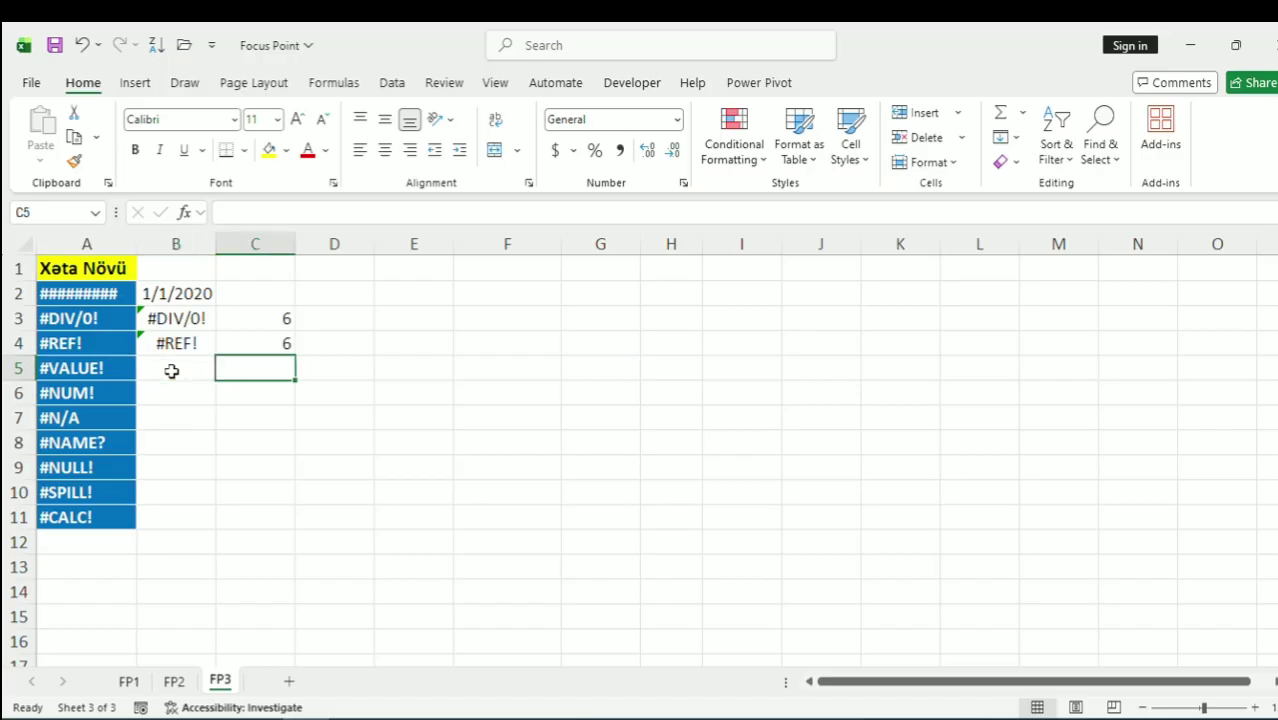
text(6)
key(Tab)
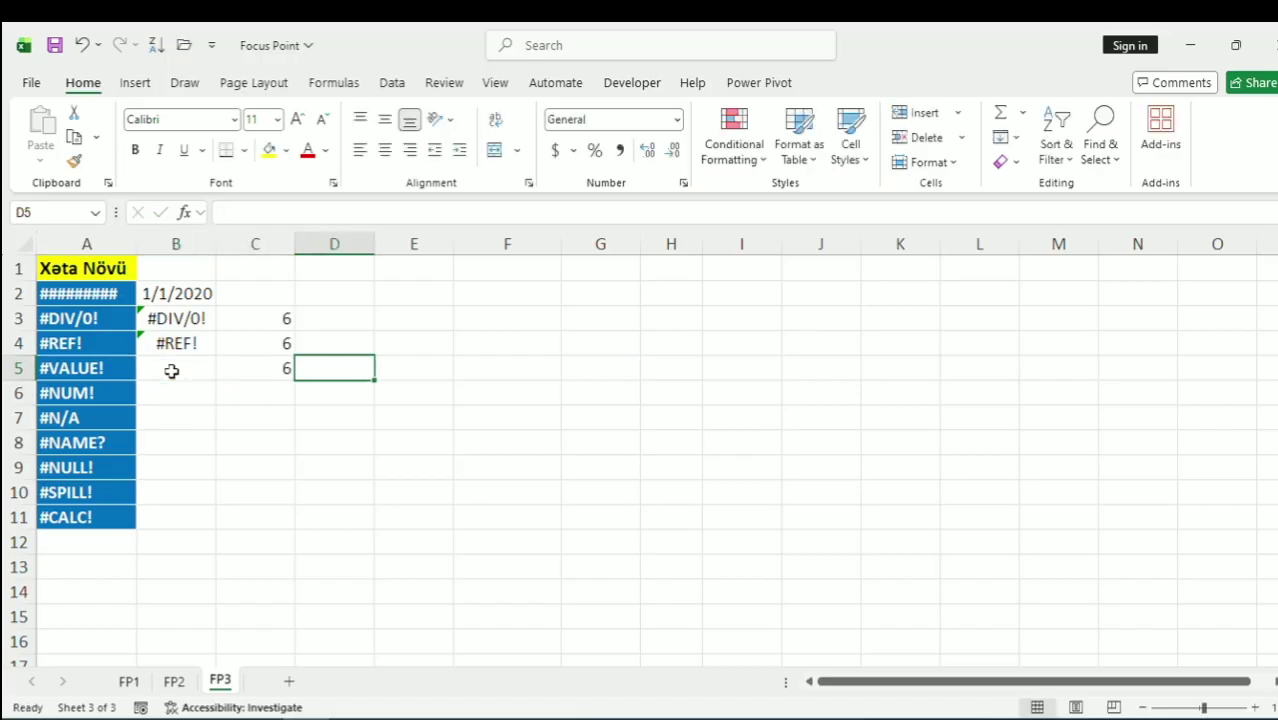
text(6)
key(Left)
key(Left)
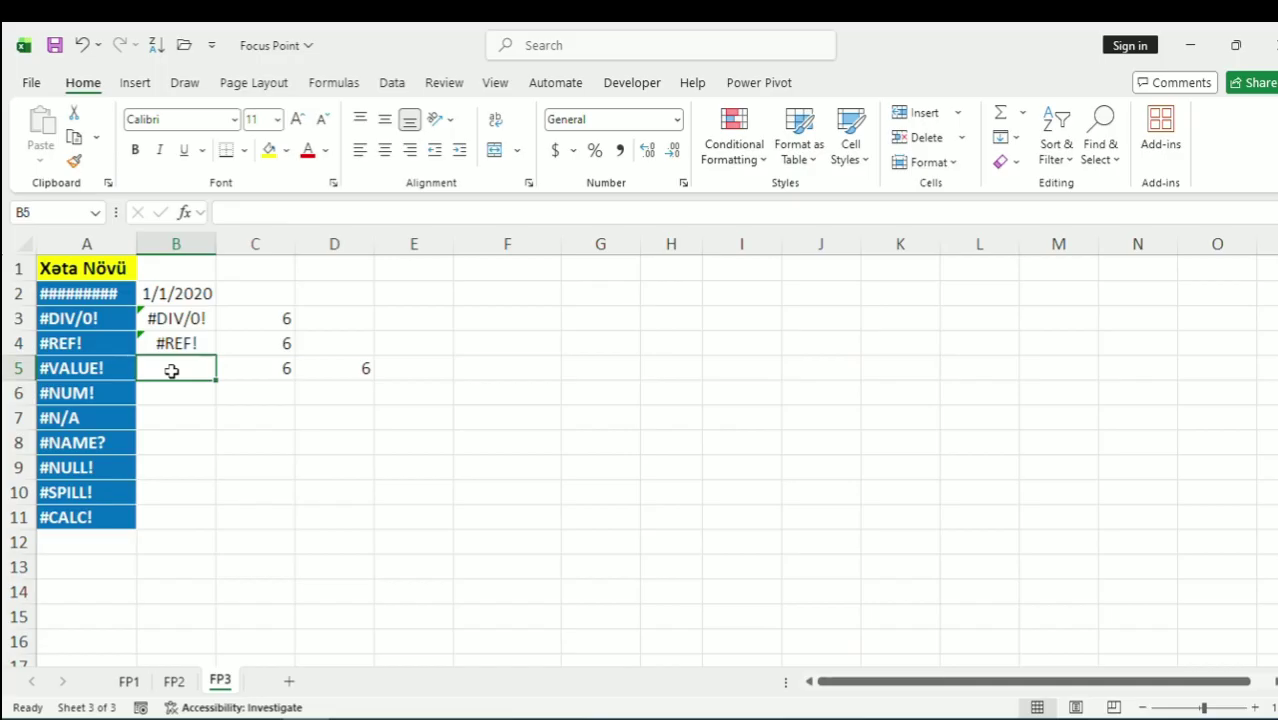
key(Right)
key(Right)
key(Left)
text(5)
key(Tab)
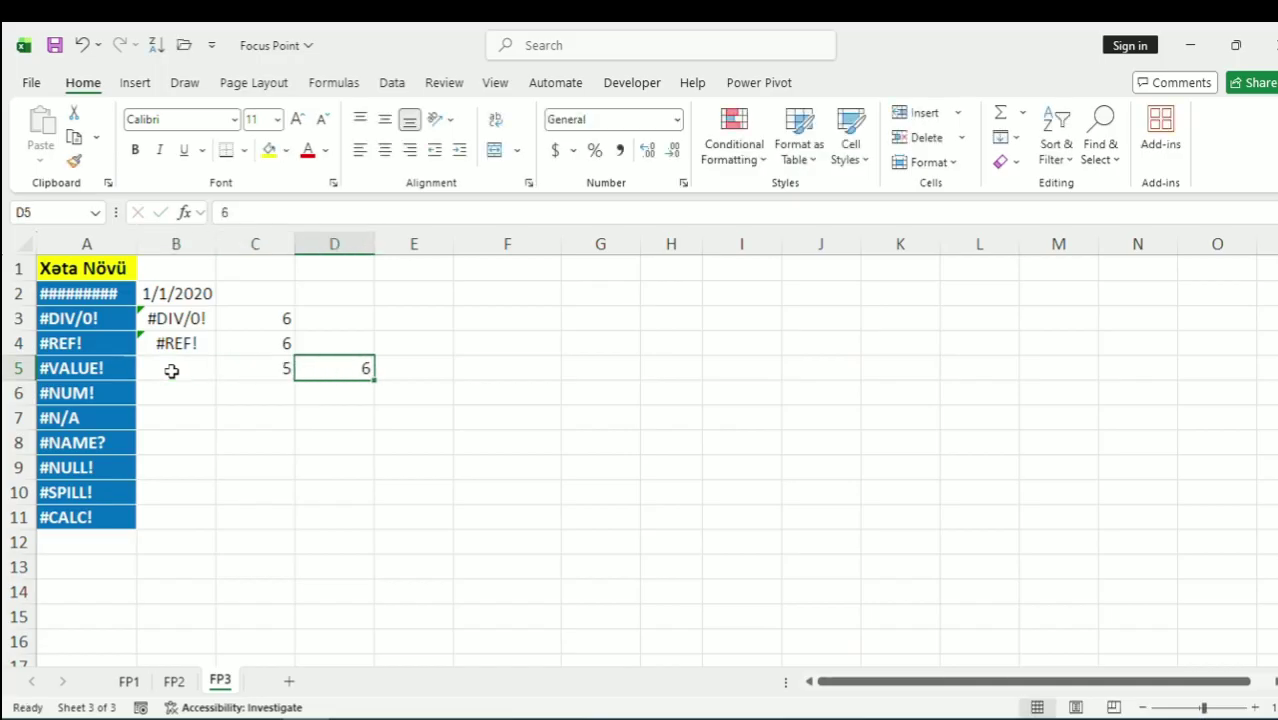
text(8)
key(Left)
key(Left)
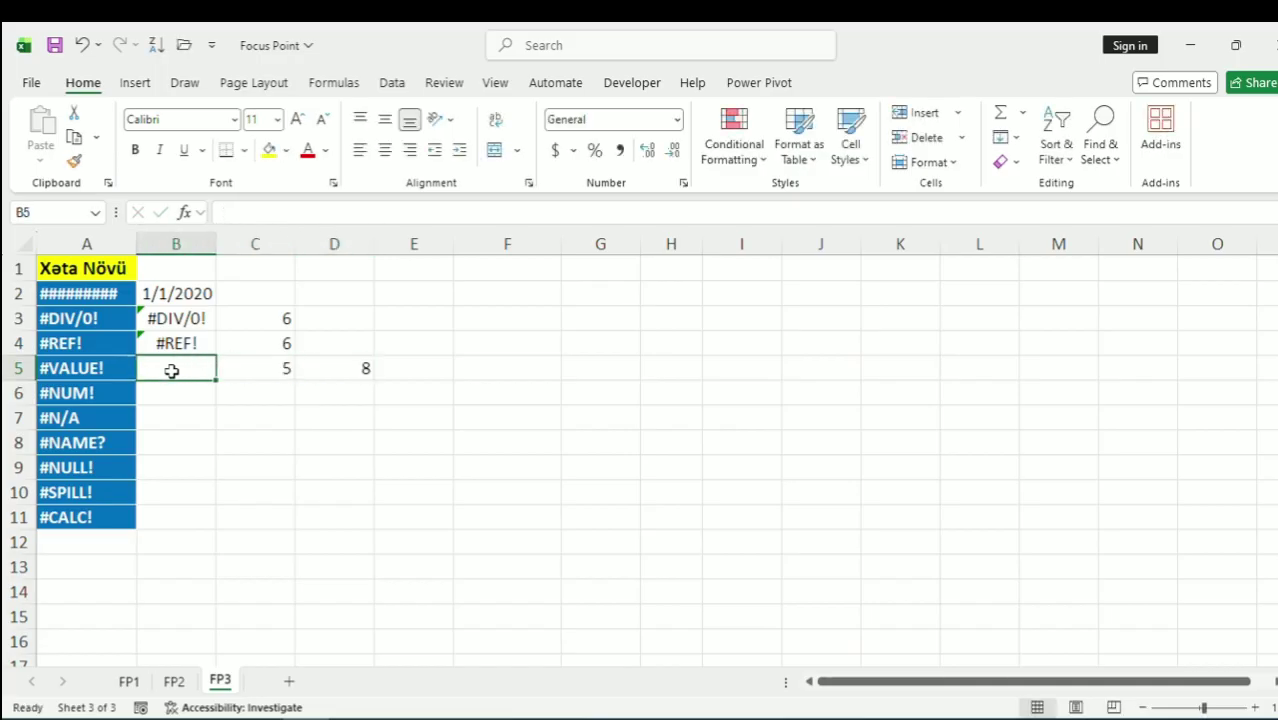
Enter the formula =C5+D5 in B5
text(=)
key(Right)
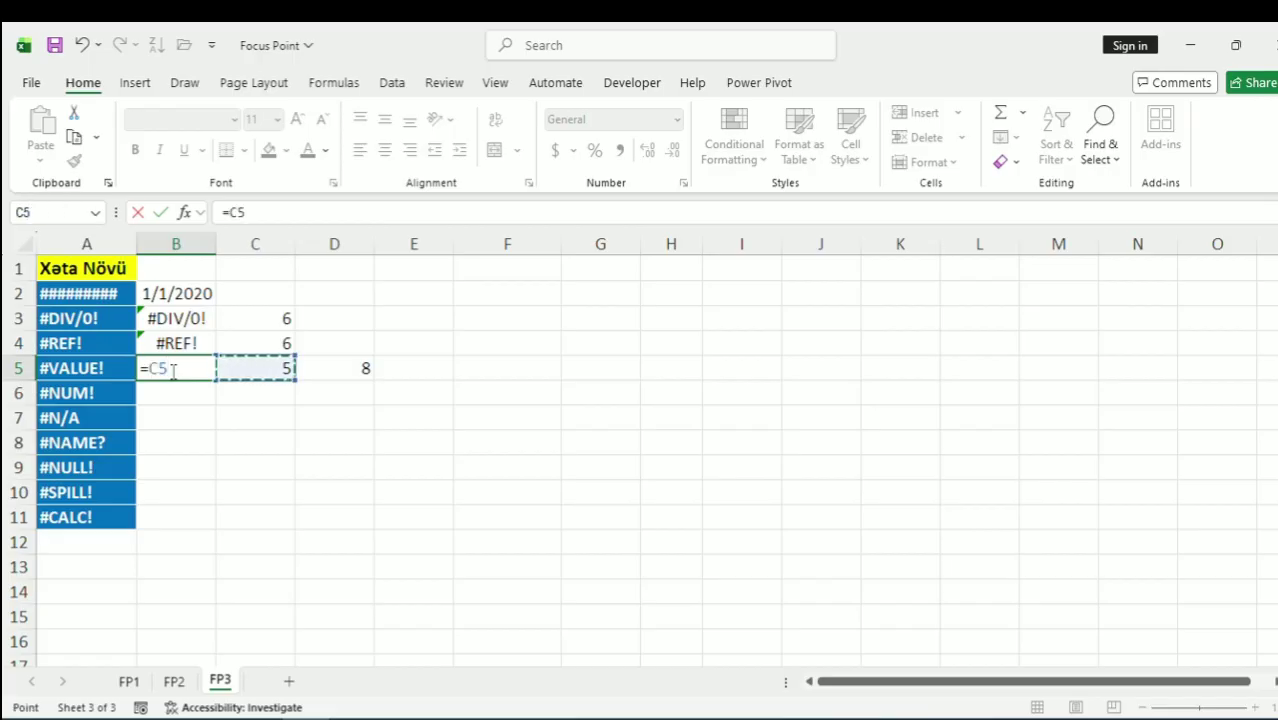
text(+)
key(Right)
key(Right)
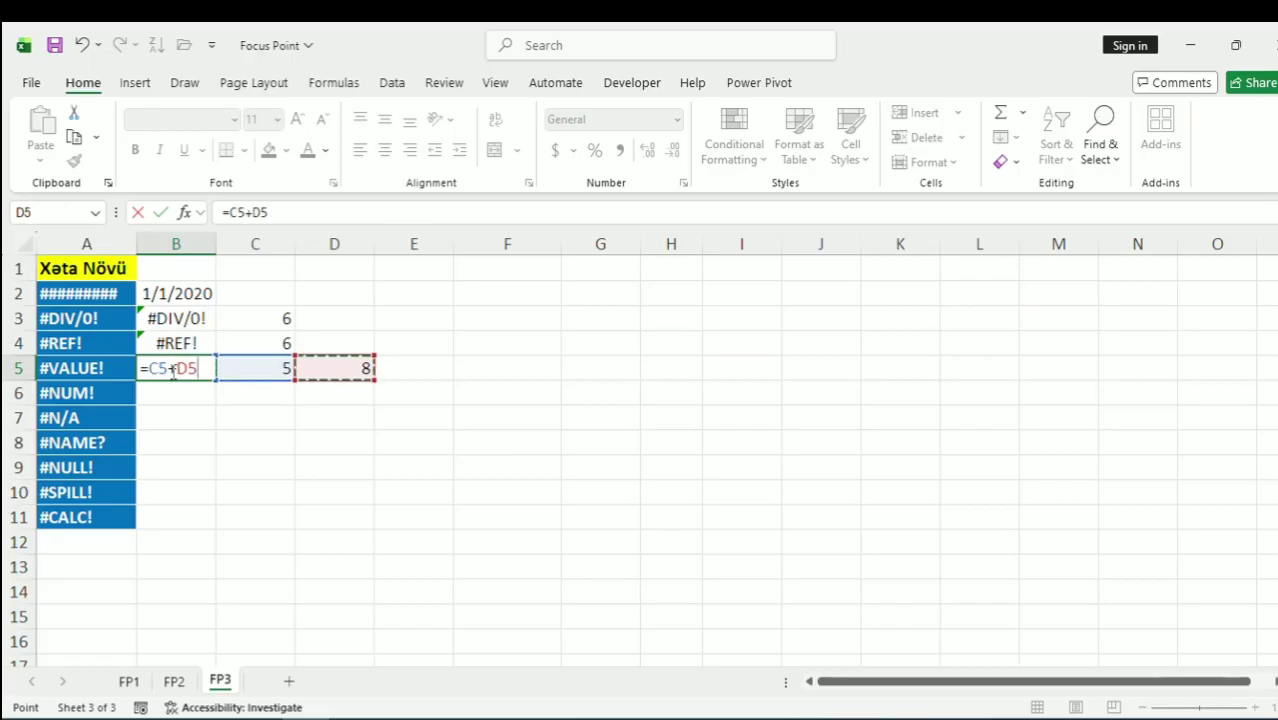
key(Return)
Replace C5's number with the text e so B5 returns #VALUE!
click(172, 370)
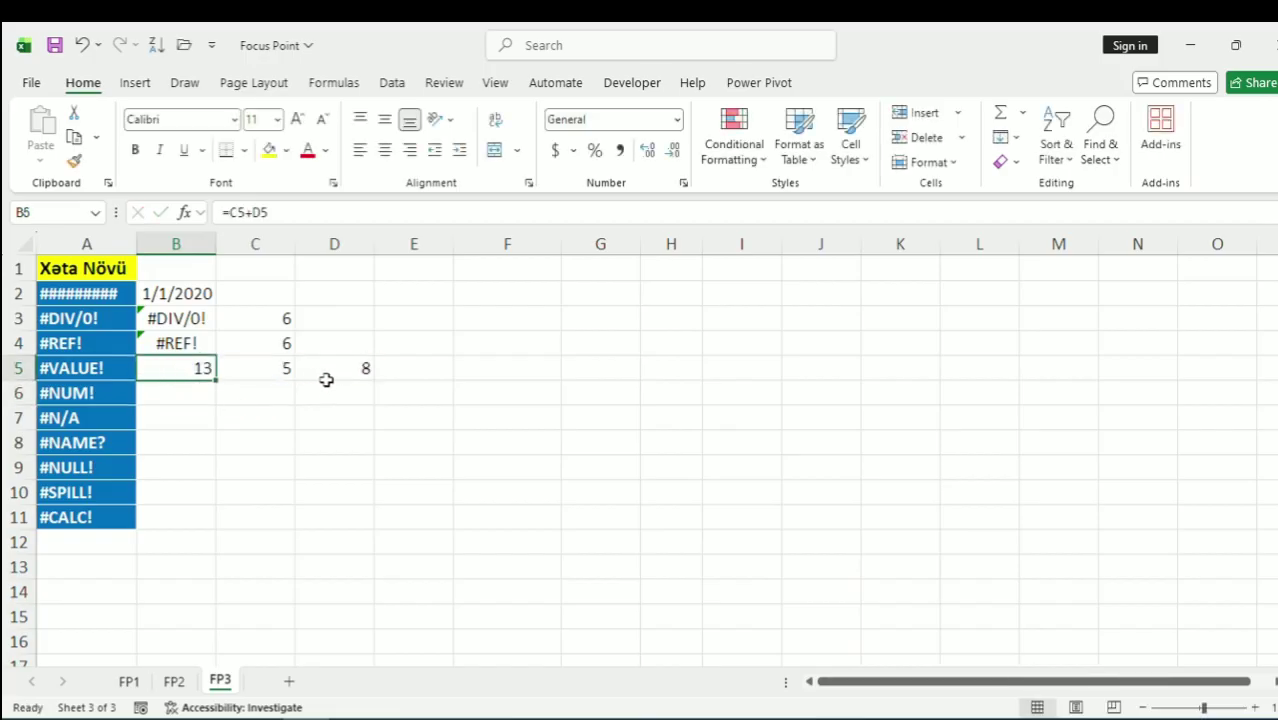
click(275, 369)
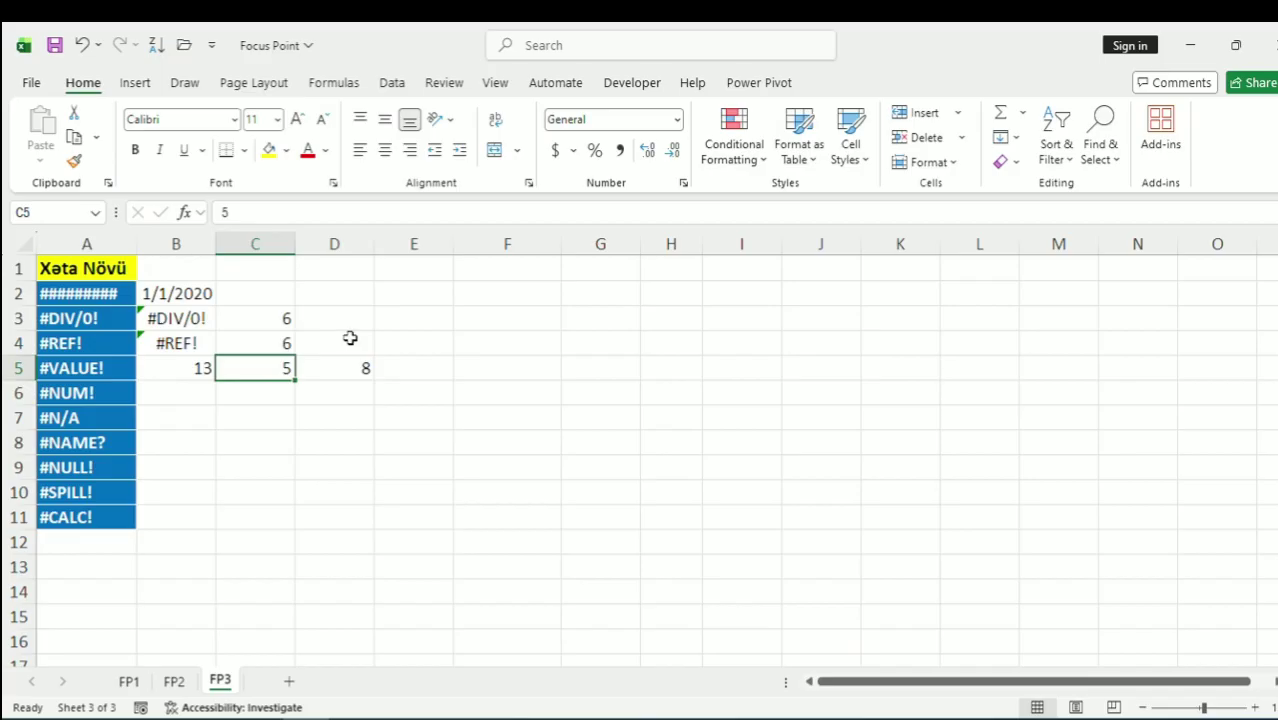
text(e)
key(Return)
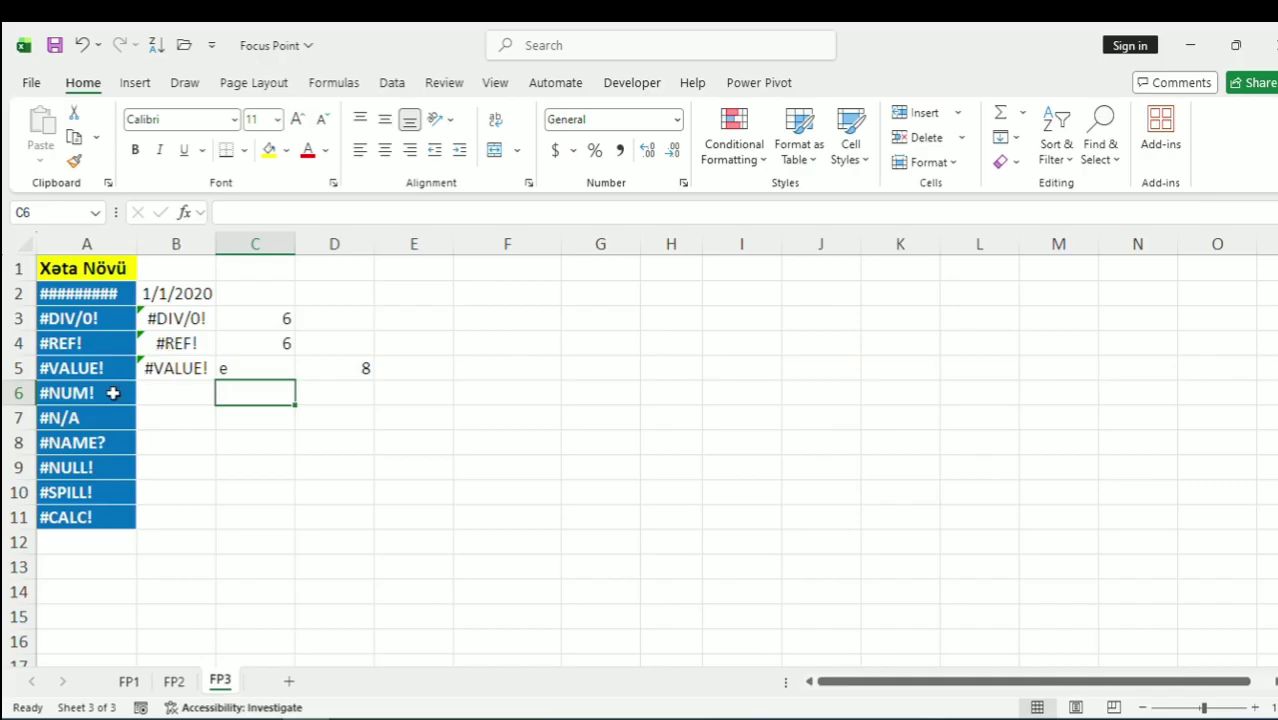
click(162, 399)
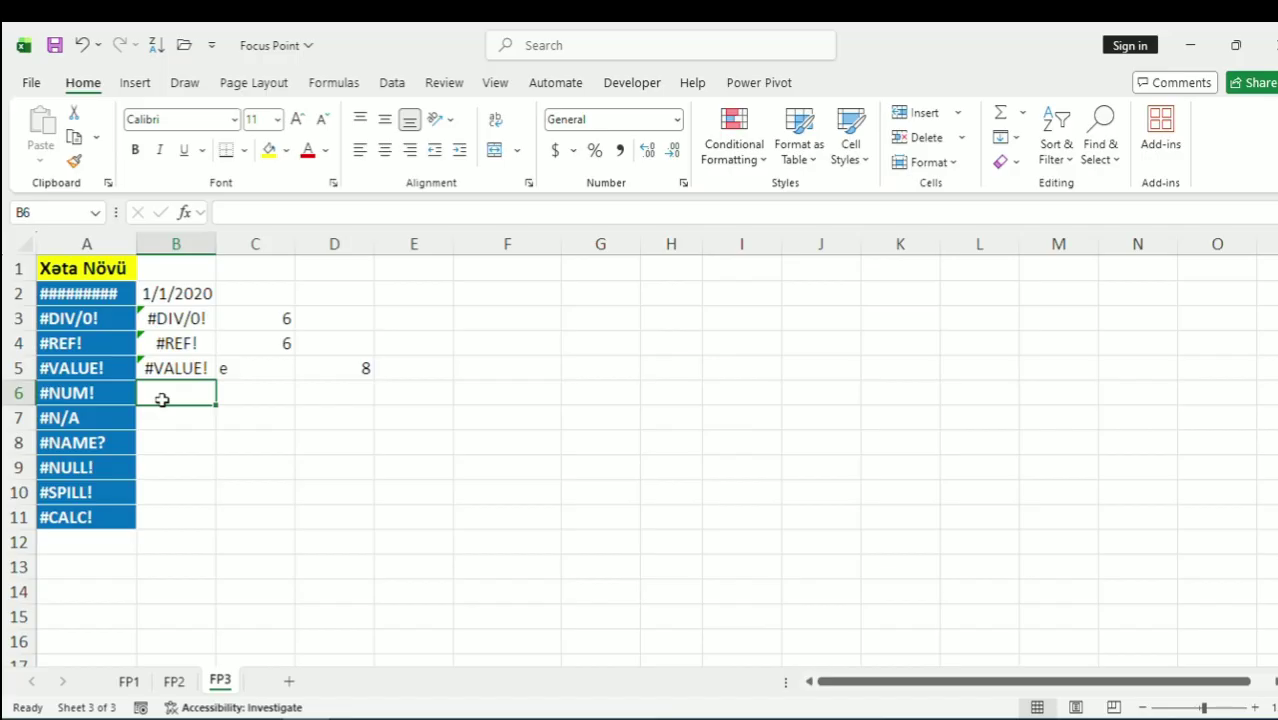
Enter base 10 in C6 and exponent 400 in D6
key(Right)
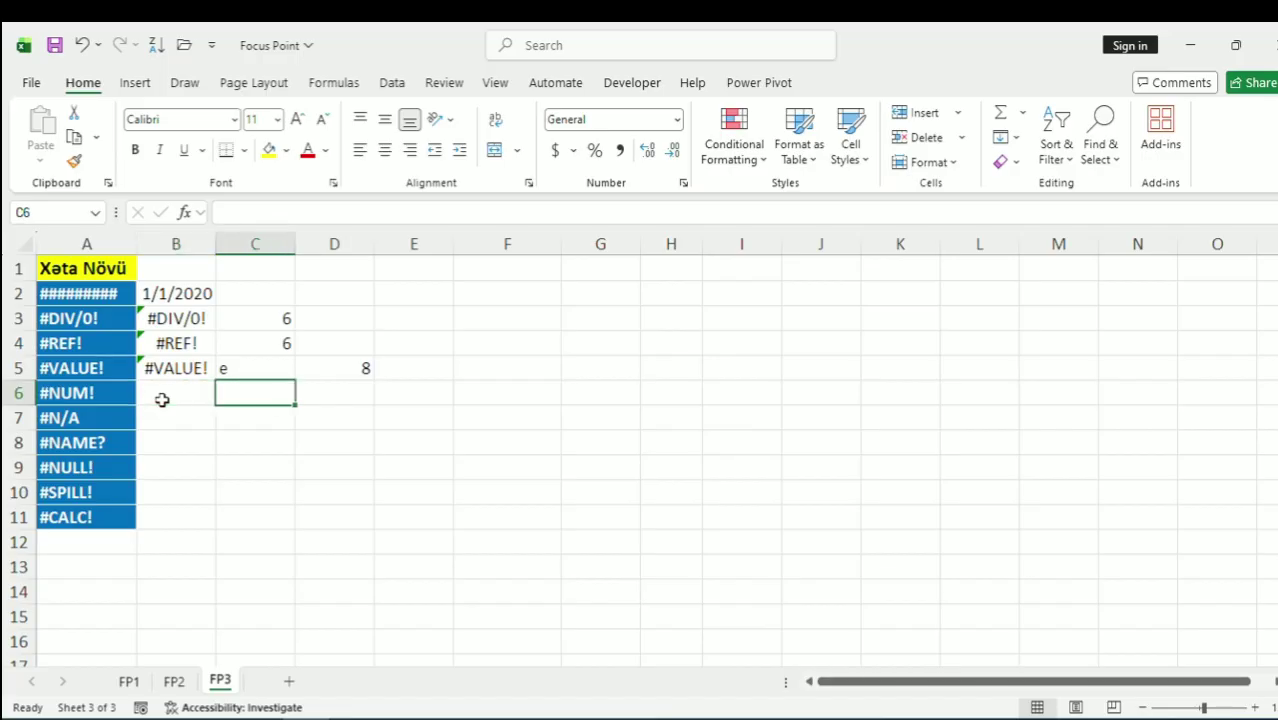
text(10)
key(Right)
text(400)
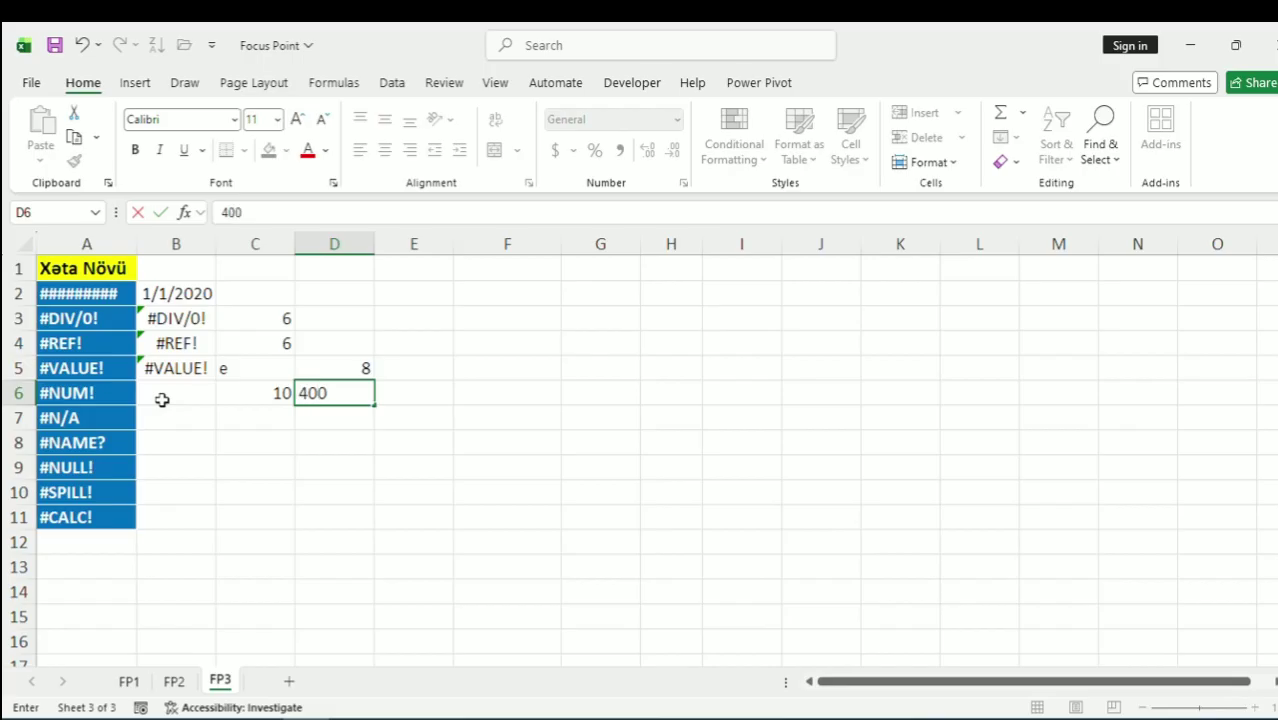
key(Left)
key(Left)
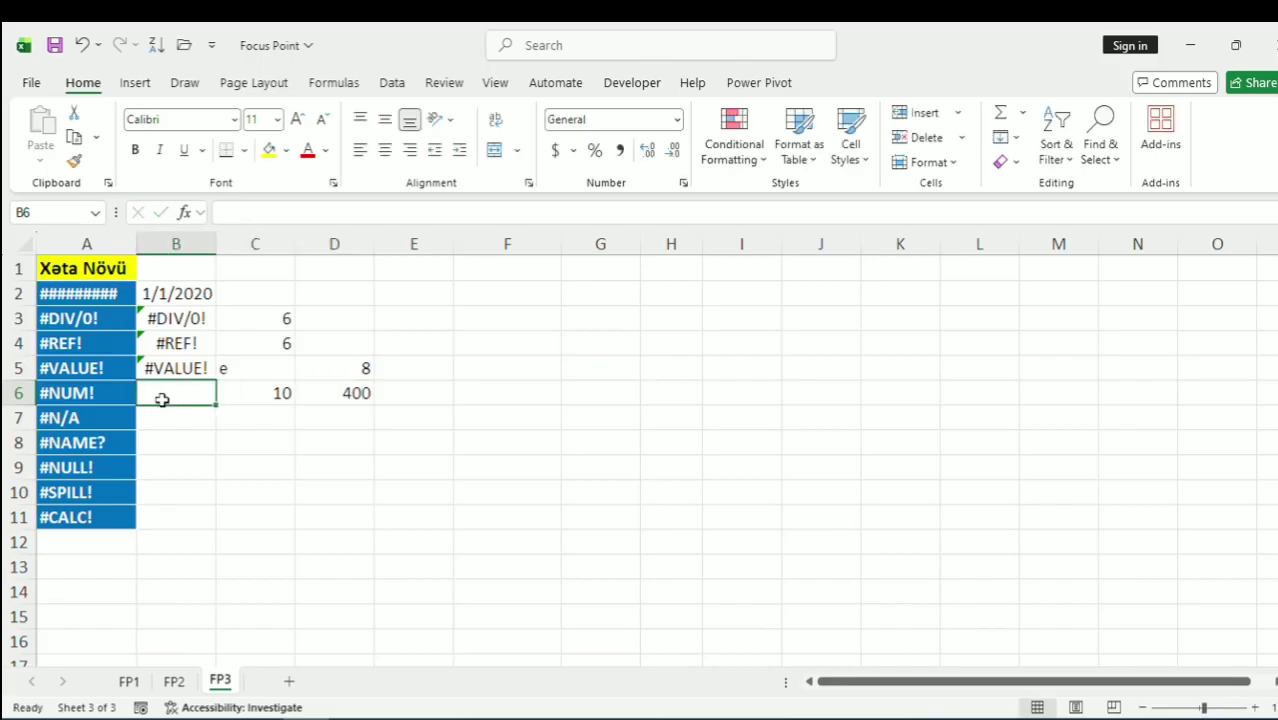
Enter =POWER(C6,D6) in B6, which returns #NUM!
text(=)
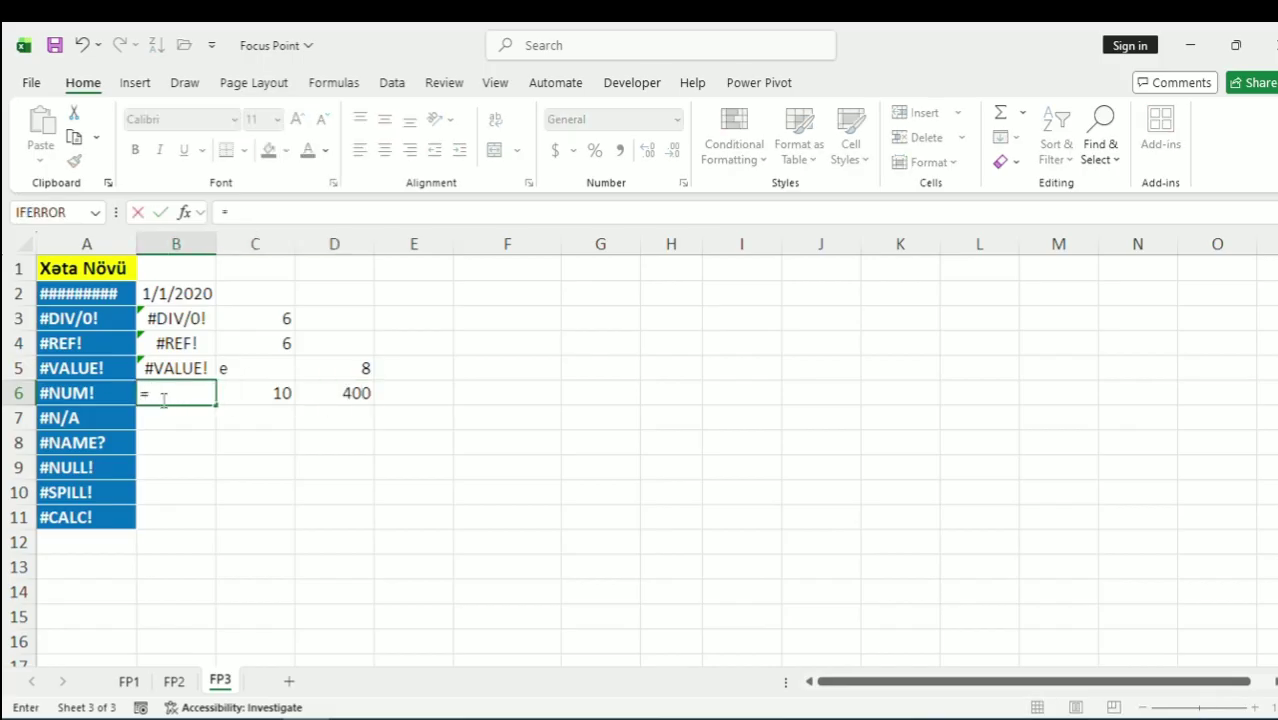
text(po)
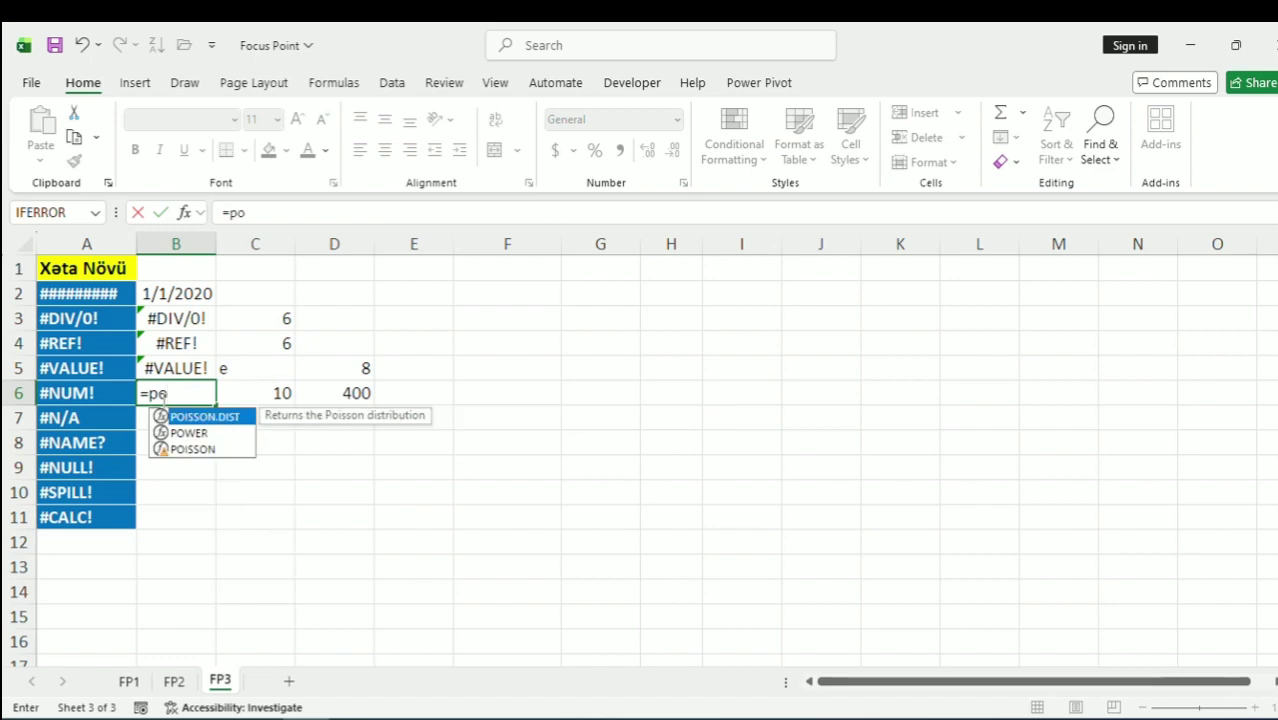
key(Down)
key(Tab)
key(Right)
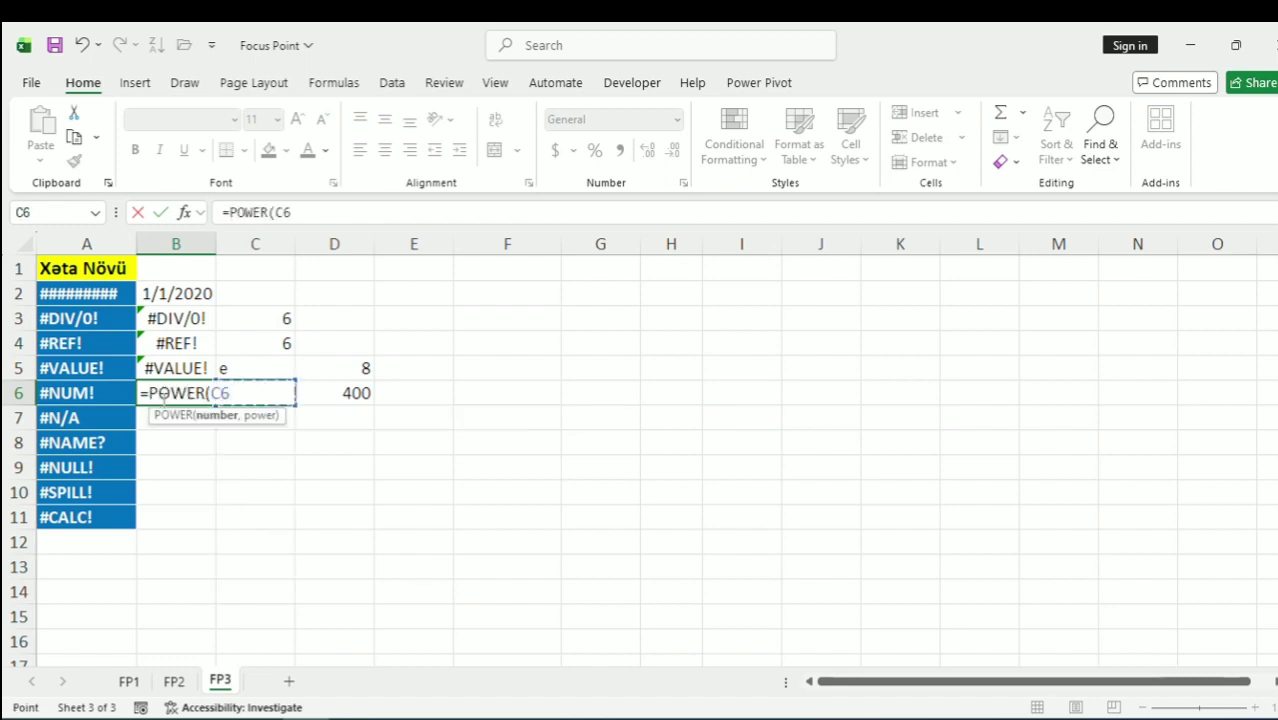
text(,)
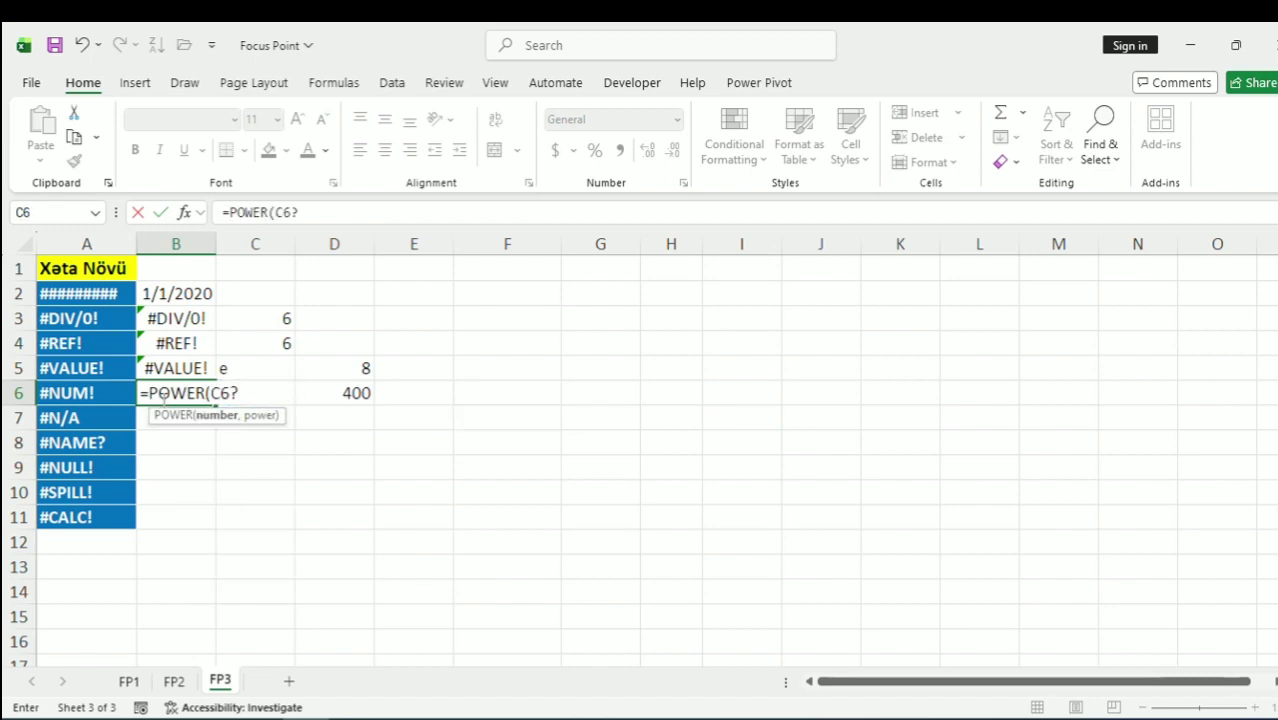
key(Right)
key(Right)
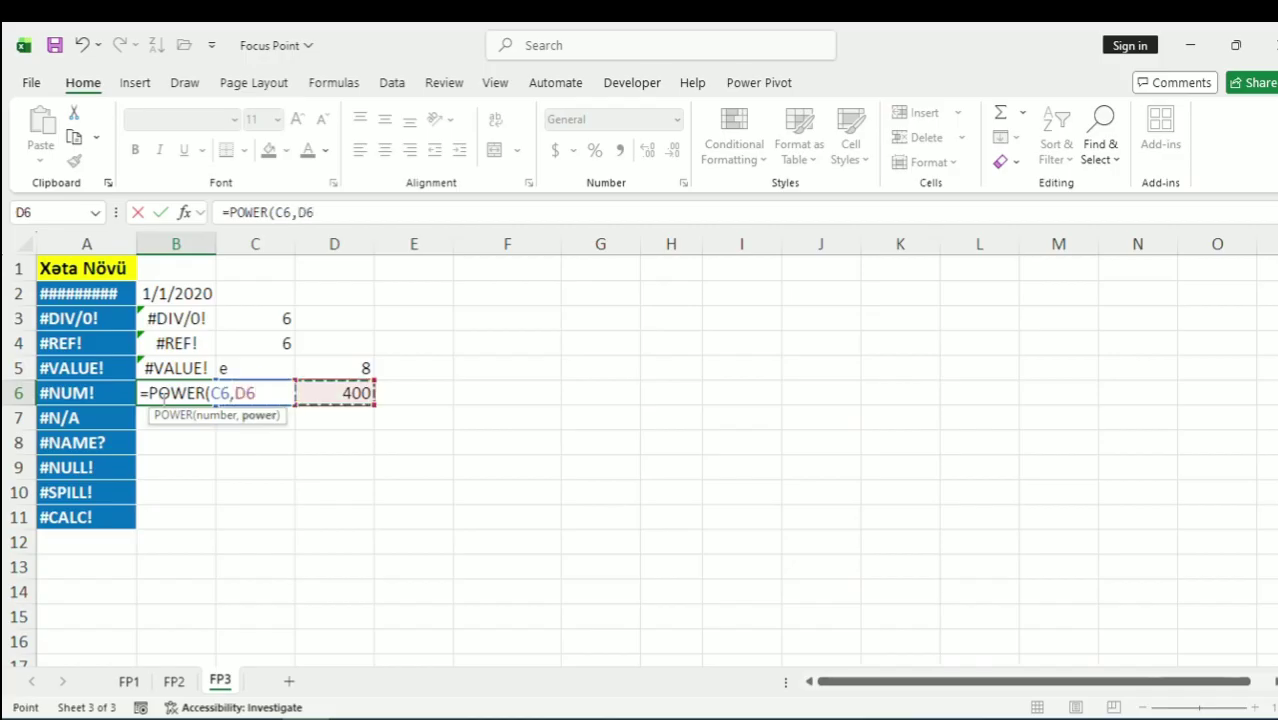
text())
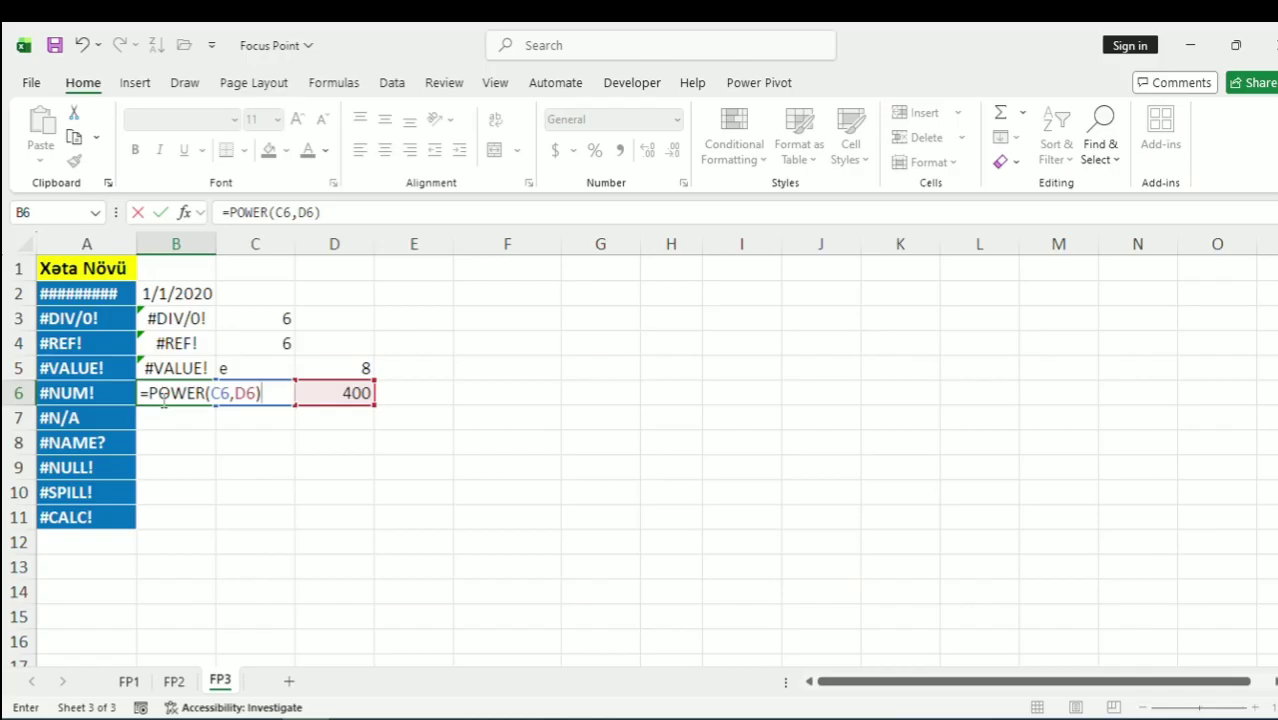
key(Return)
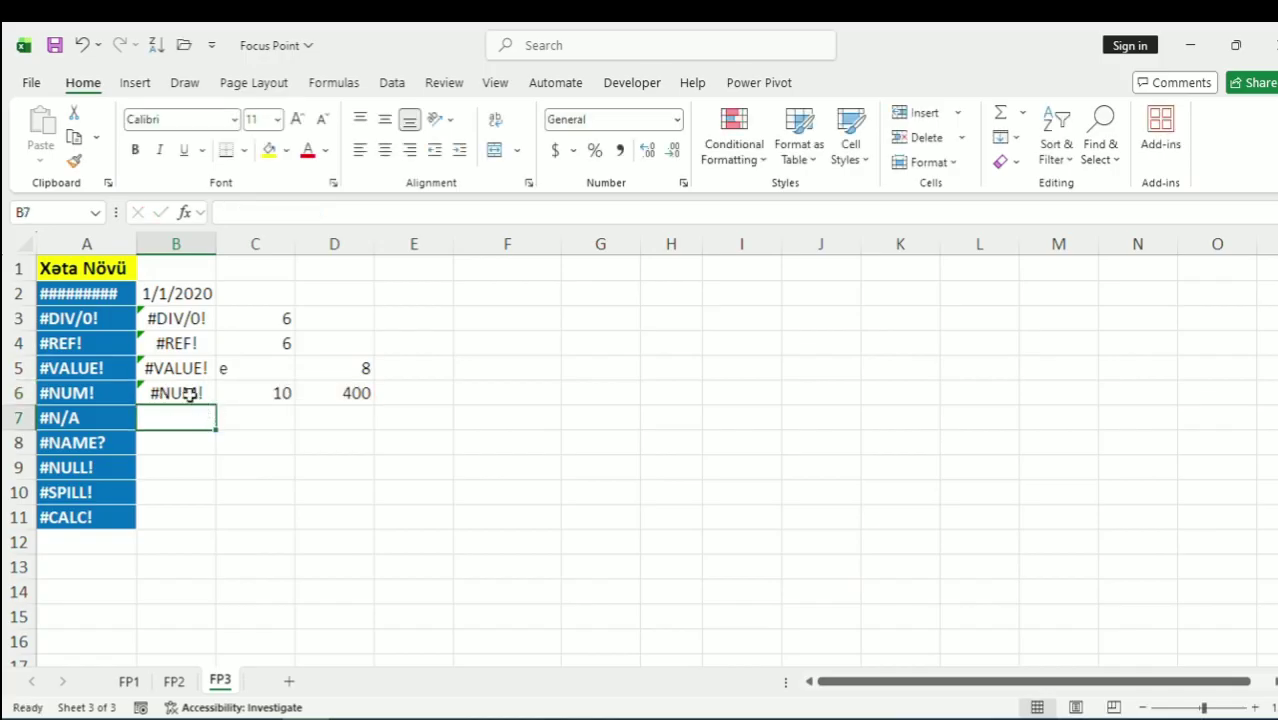
click(186, 387)
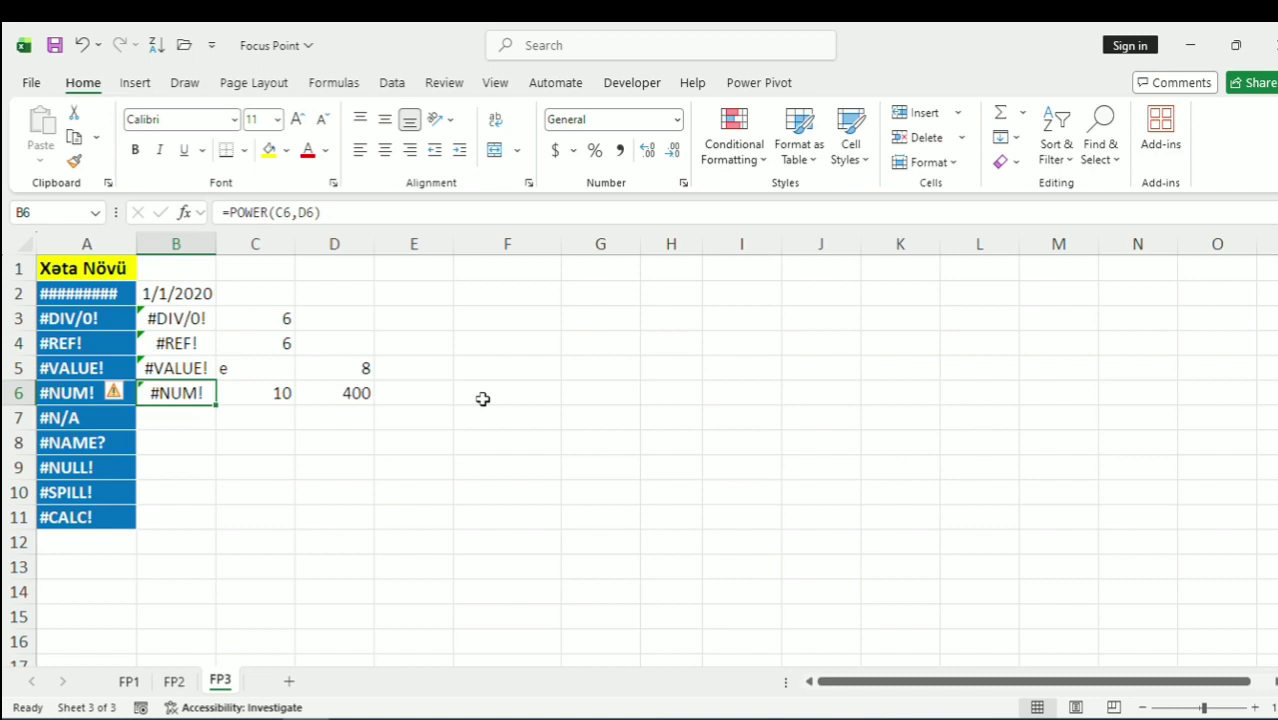
Enter =SQRT(64) in cell F6
click(482, 399)
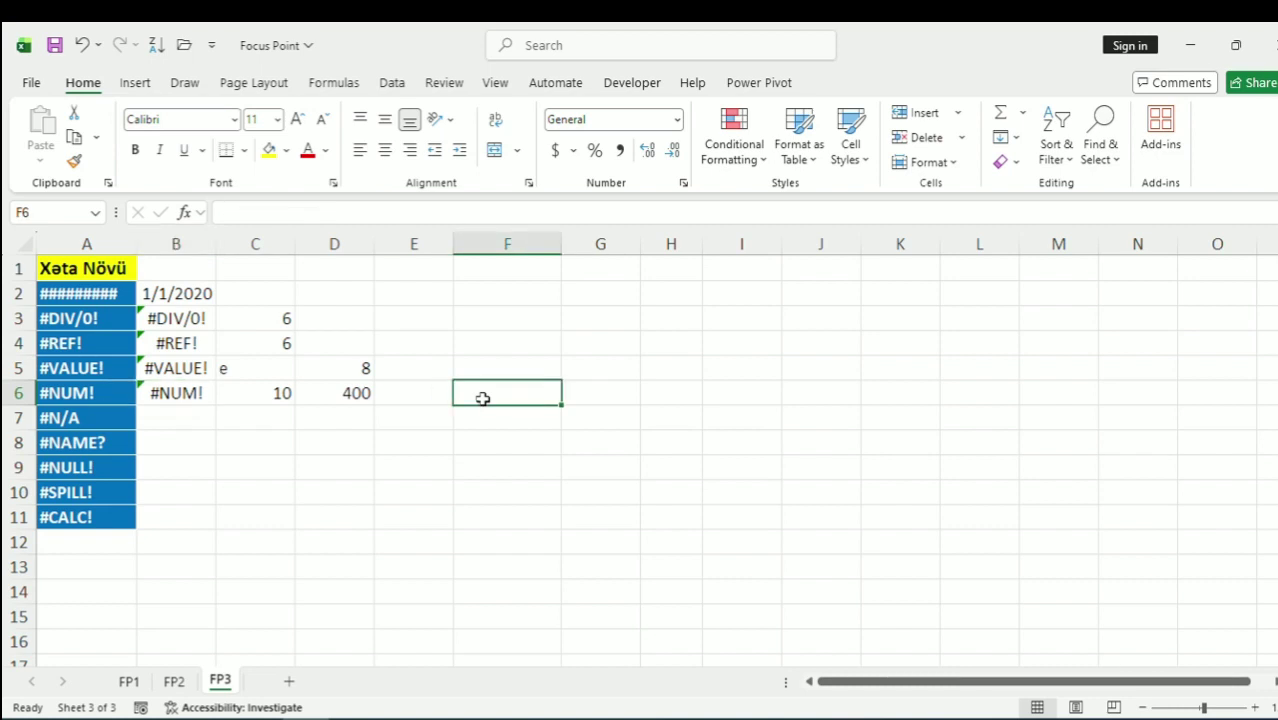
text(=sr)
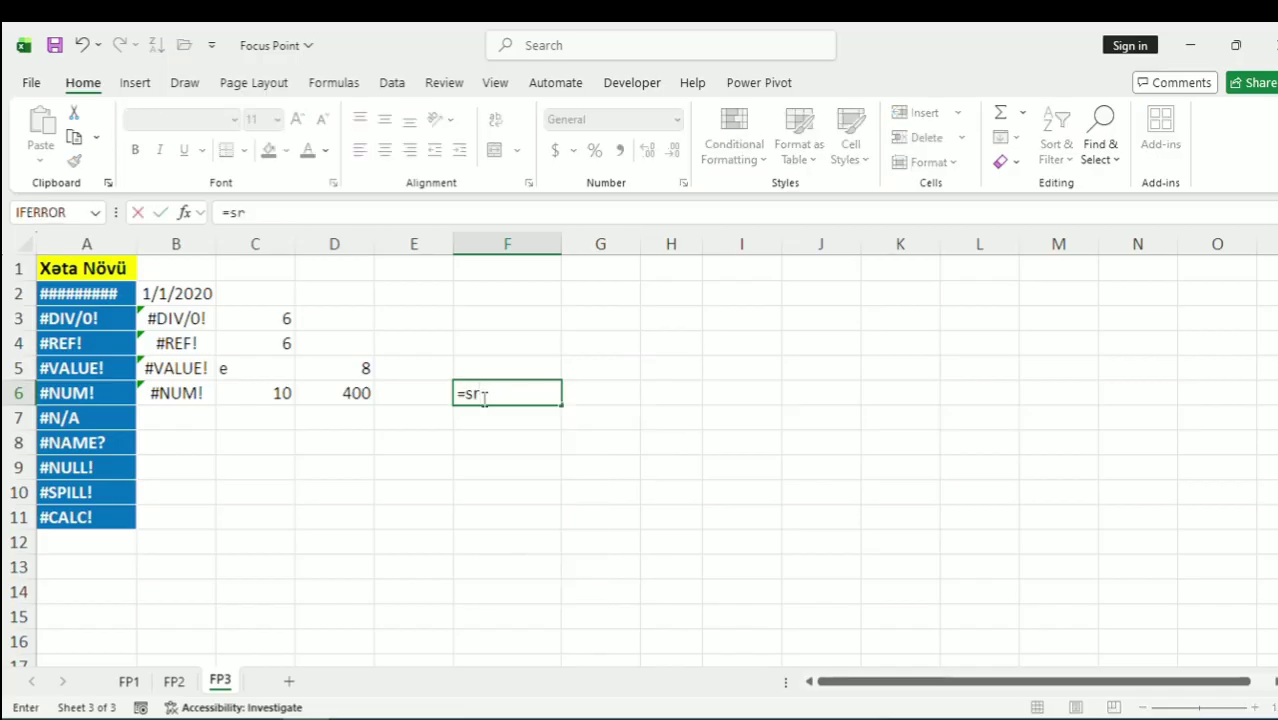
key(BackSpace)
text(w)
key(BackSpace)
text(qrt)
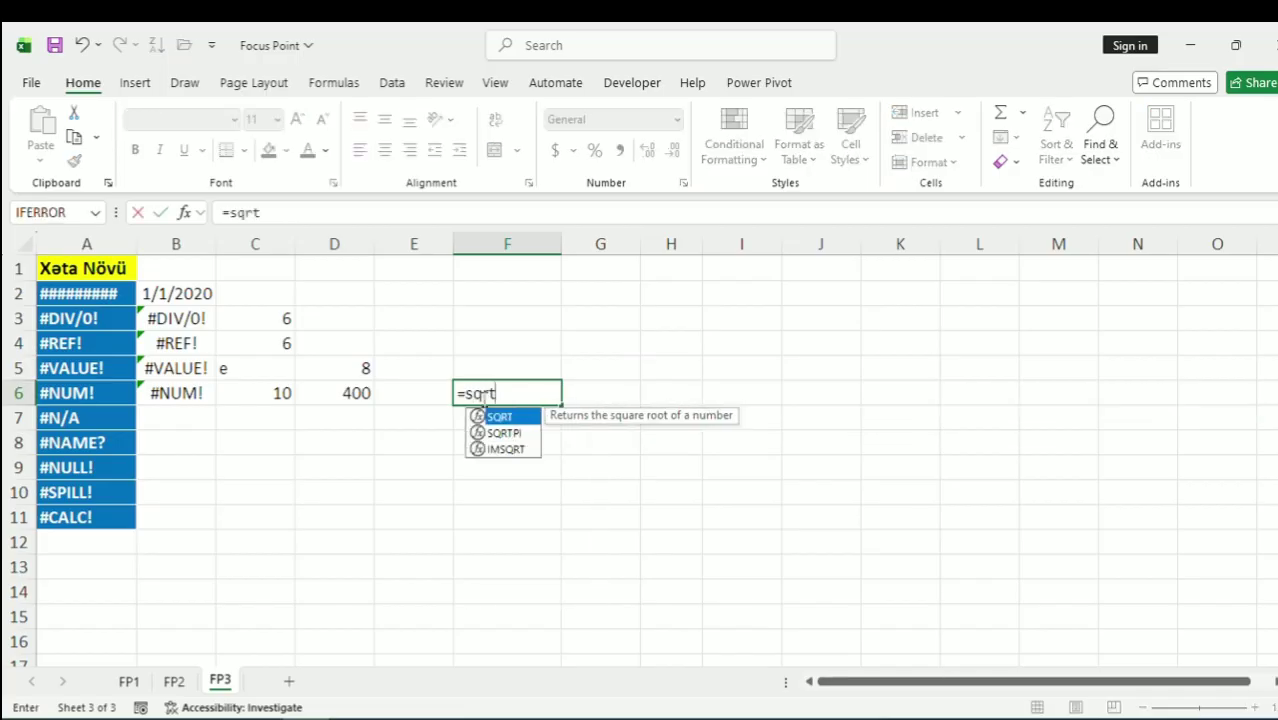
key(Tab)
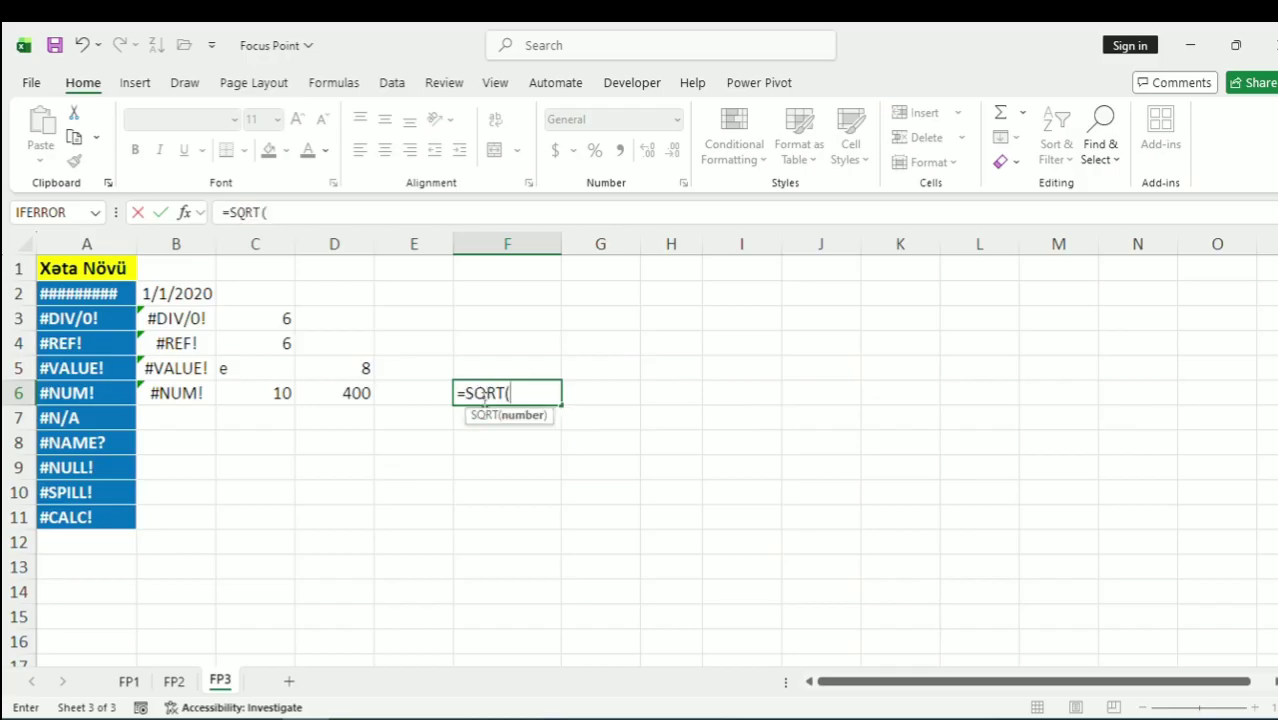
text(64))
key(Return)
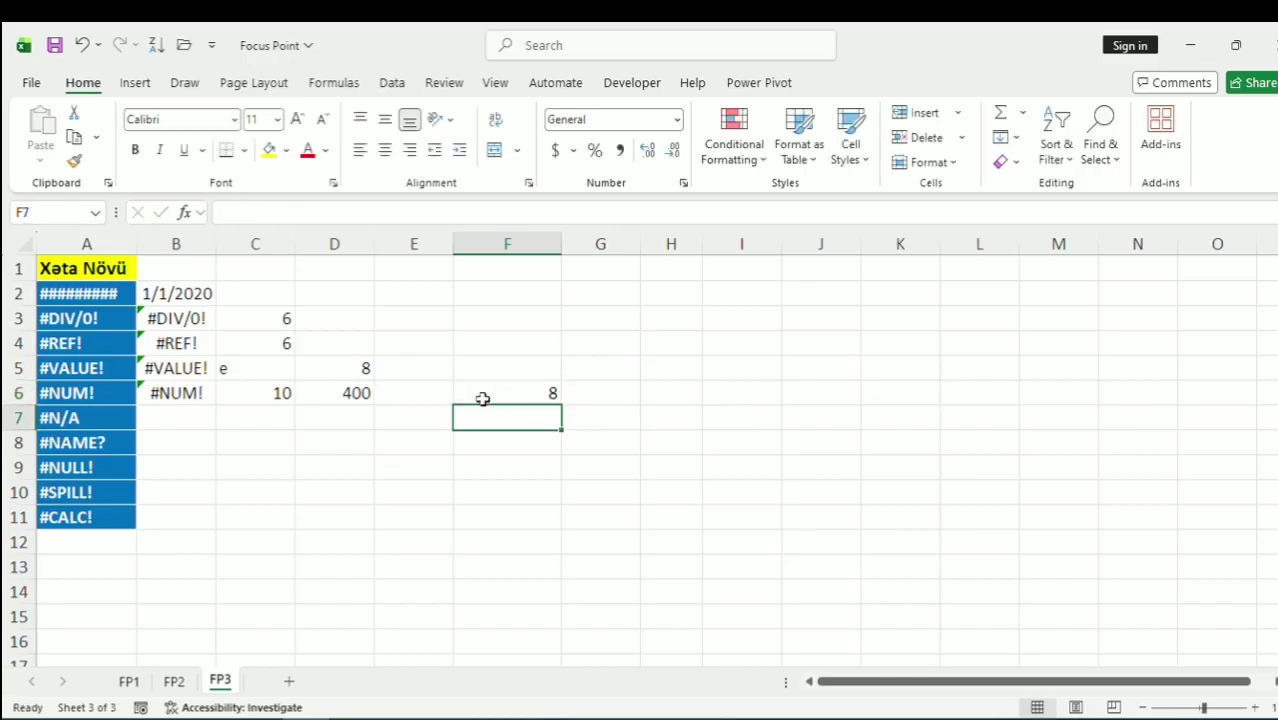
Edit F6's formula to =SQRT(-16) so it shows #NUM!
double_click(482, 398)
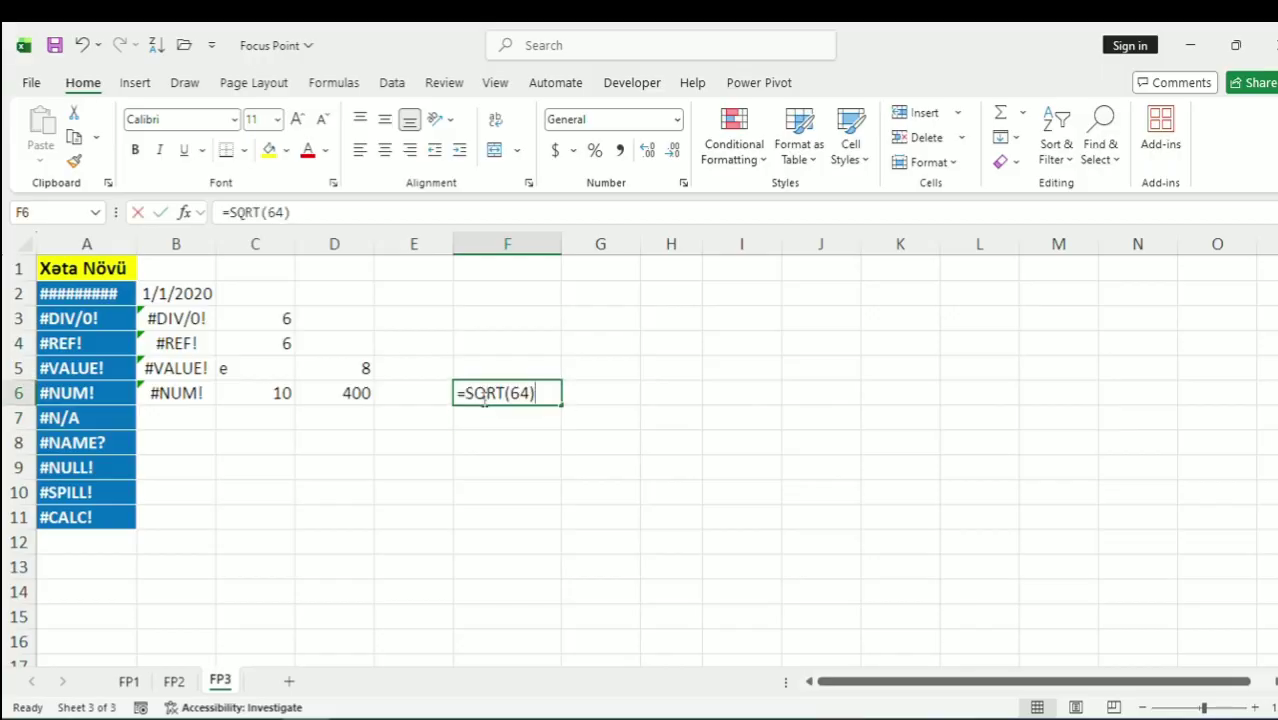
click(286, 212)
key(BackSpace)
key(BackSpace)
text(16)
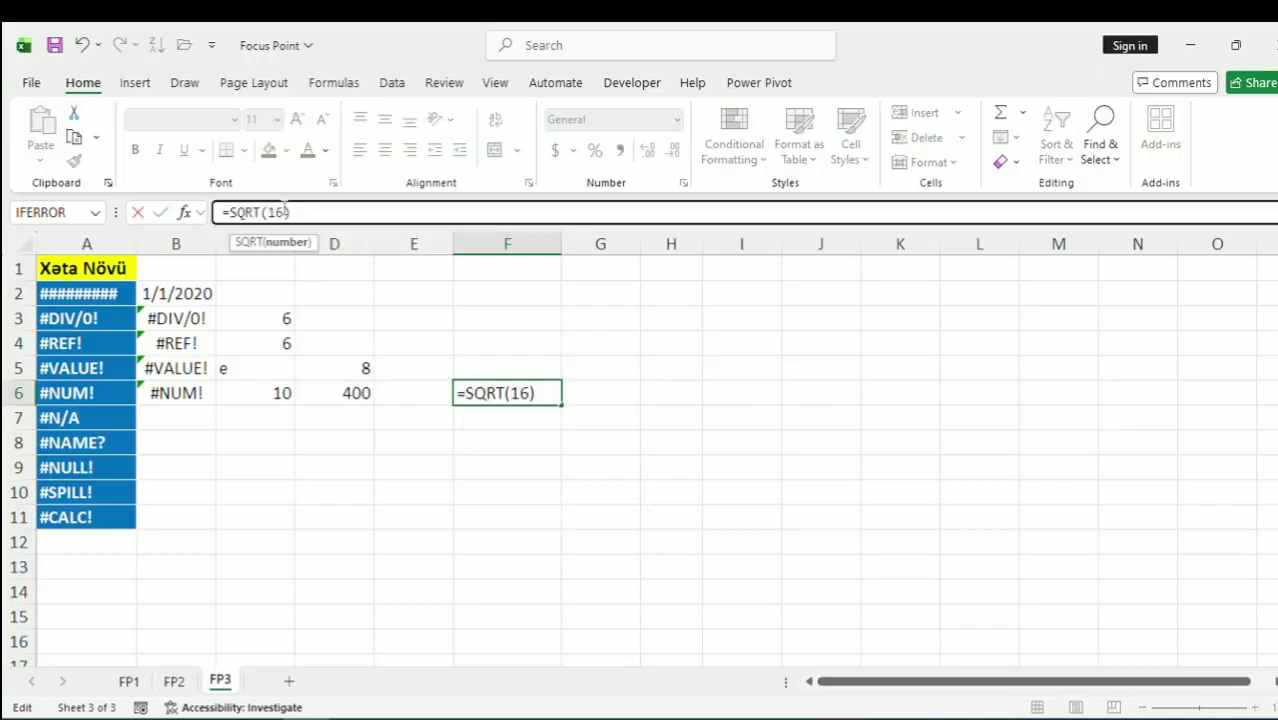
key(Return)
click(512, 389)
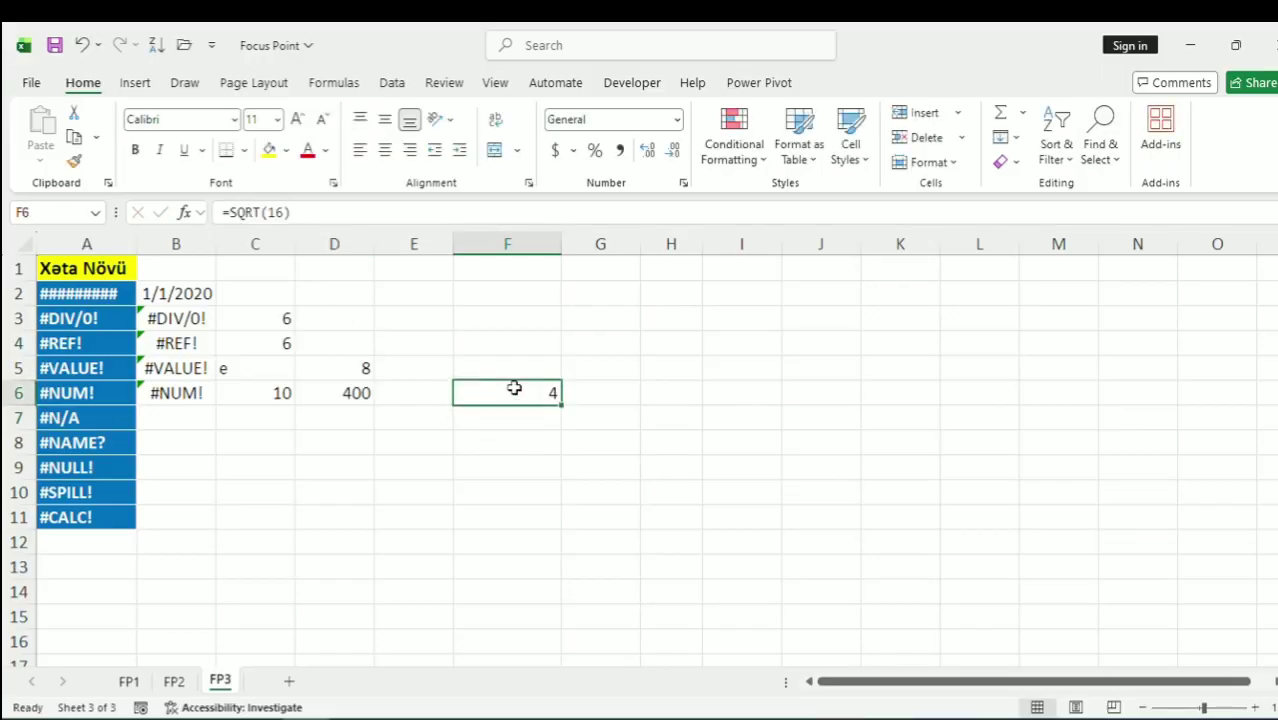
click(271, 212)
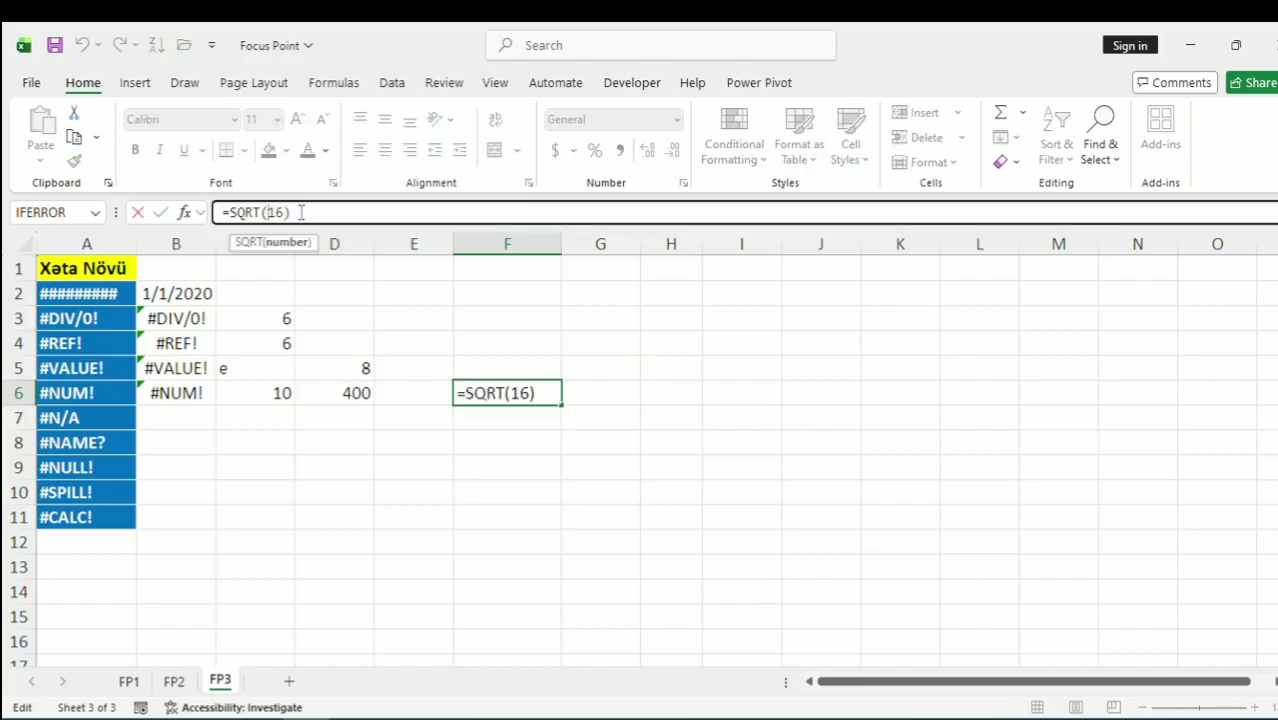
text(-)
key(Return)
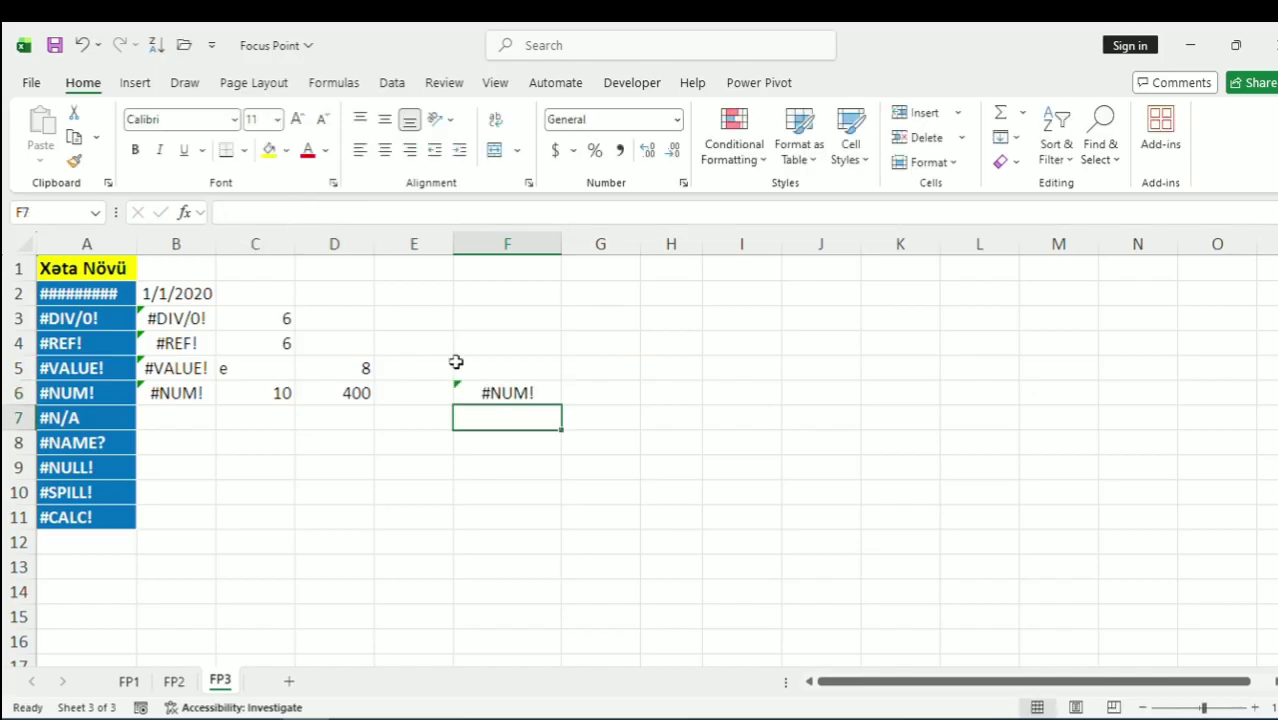
click(522, 393)
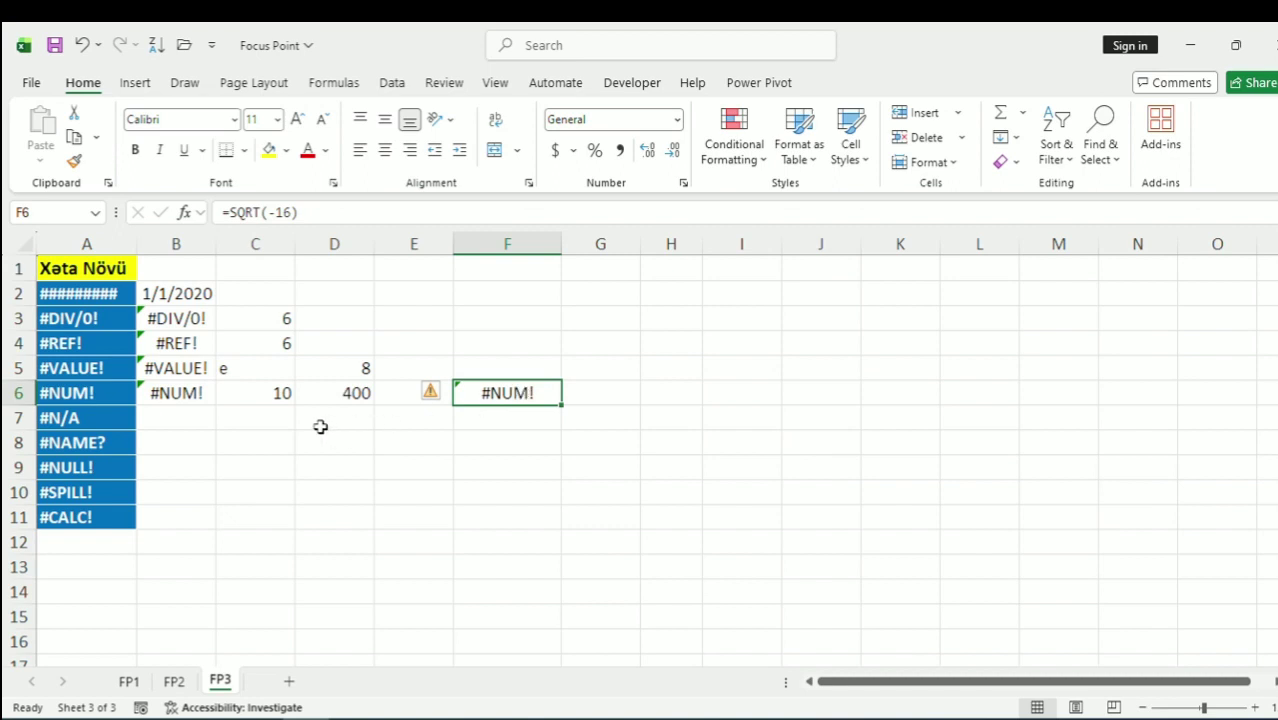
click(207, 414)
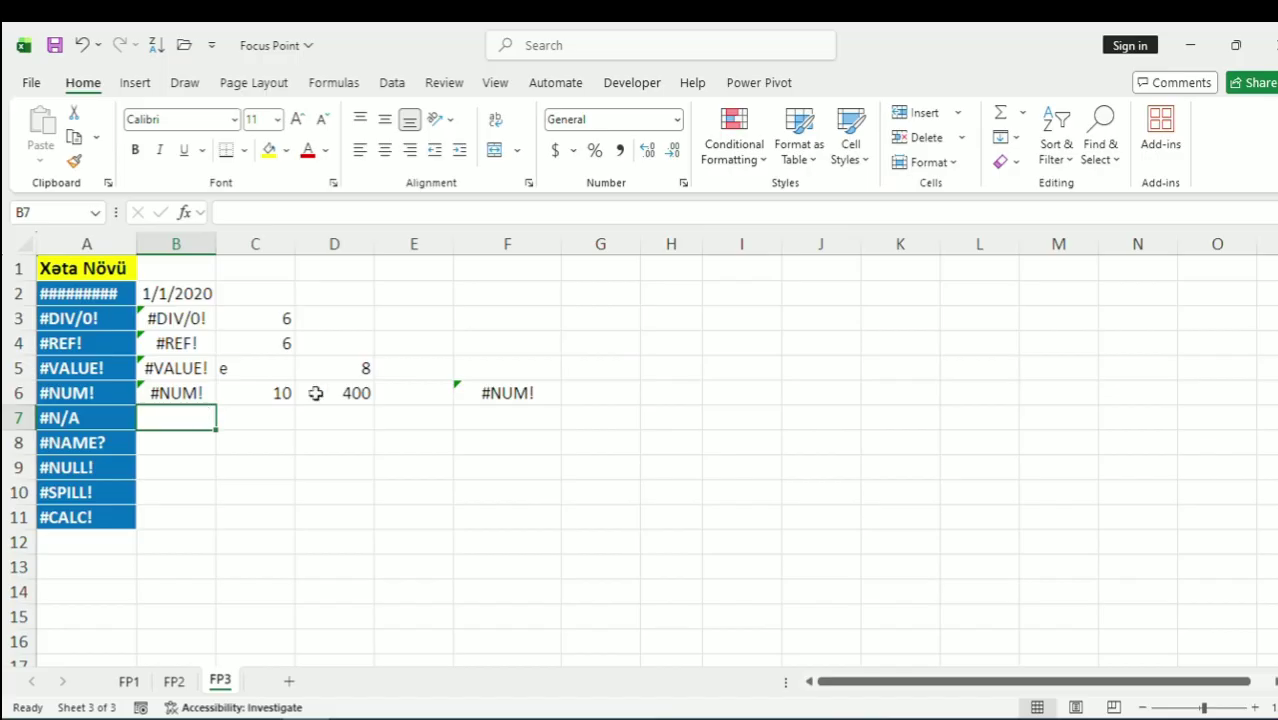
Build a lookup table with 1, 2, 3 in G2:G4 and kitab, qelem, defter in H2:H4
click(610, 289)
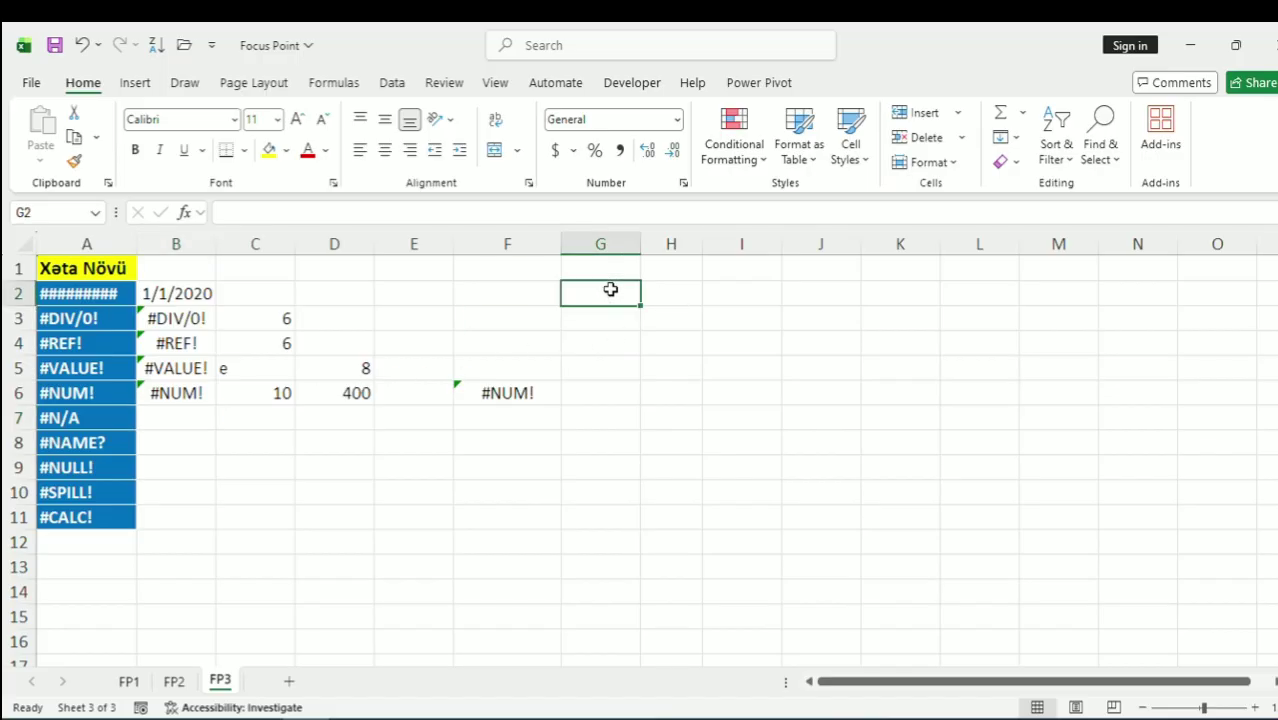
text(1)
key(Return)
text(2)
key(Return)
text(3)
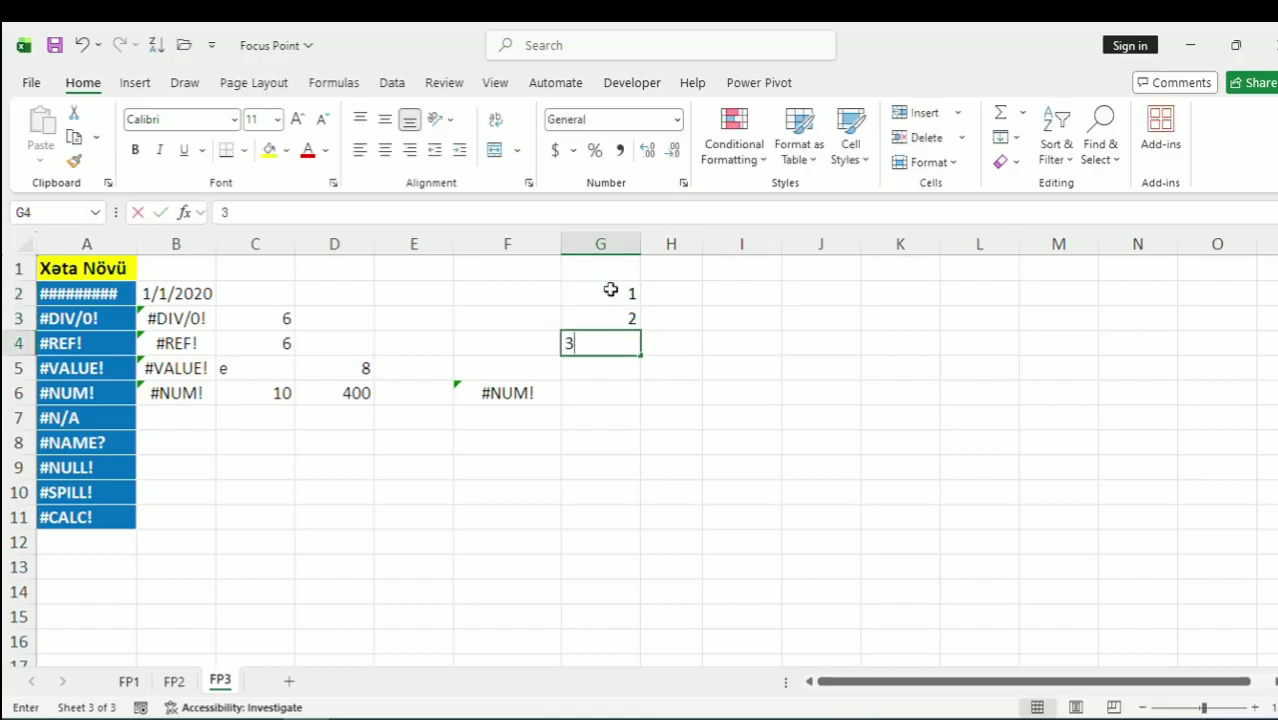
key(Return)
key(Right)
key(Up)
key(Up)
key(Up)
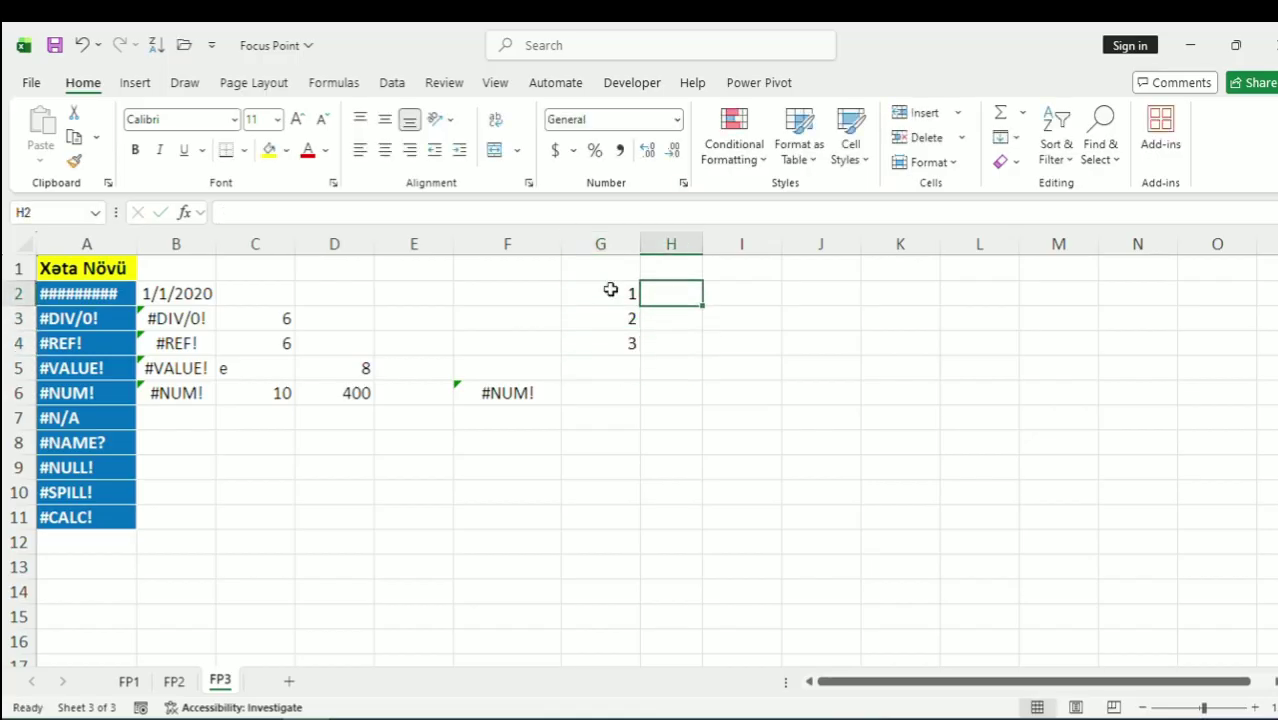
text(kitab)
key(Return)
text(qelem)
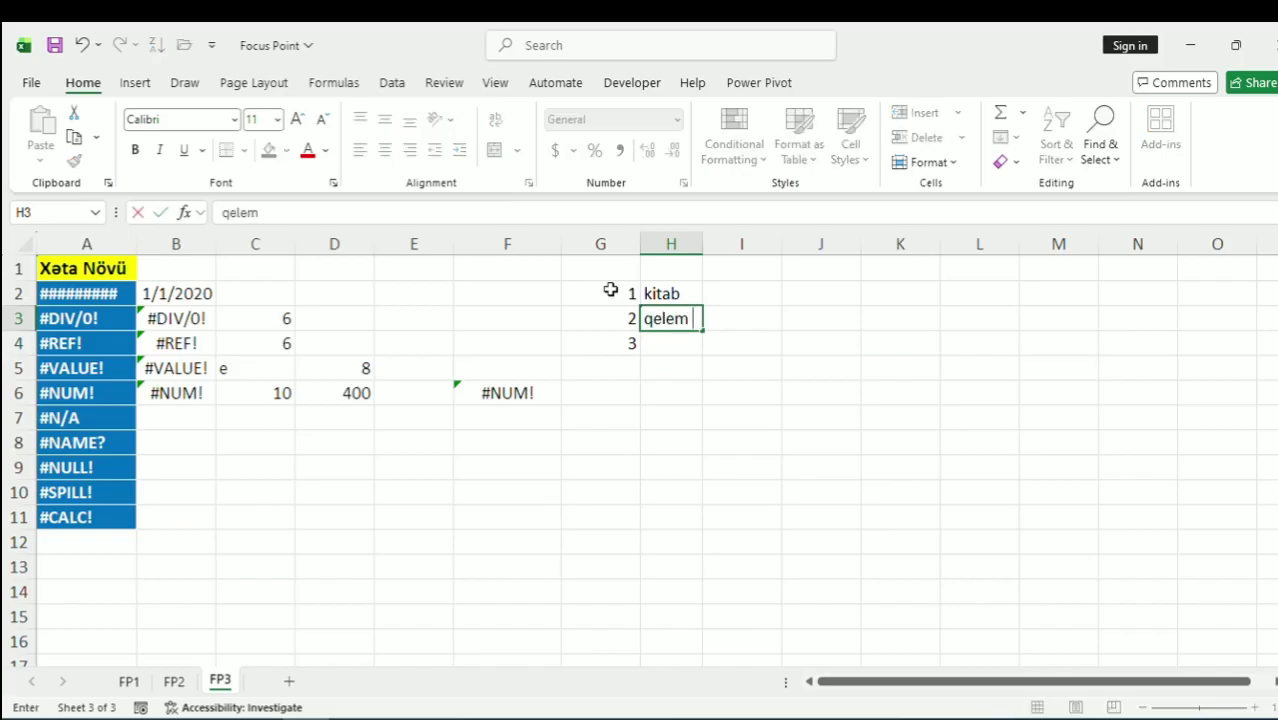
key(Return)
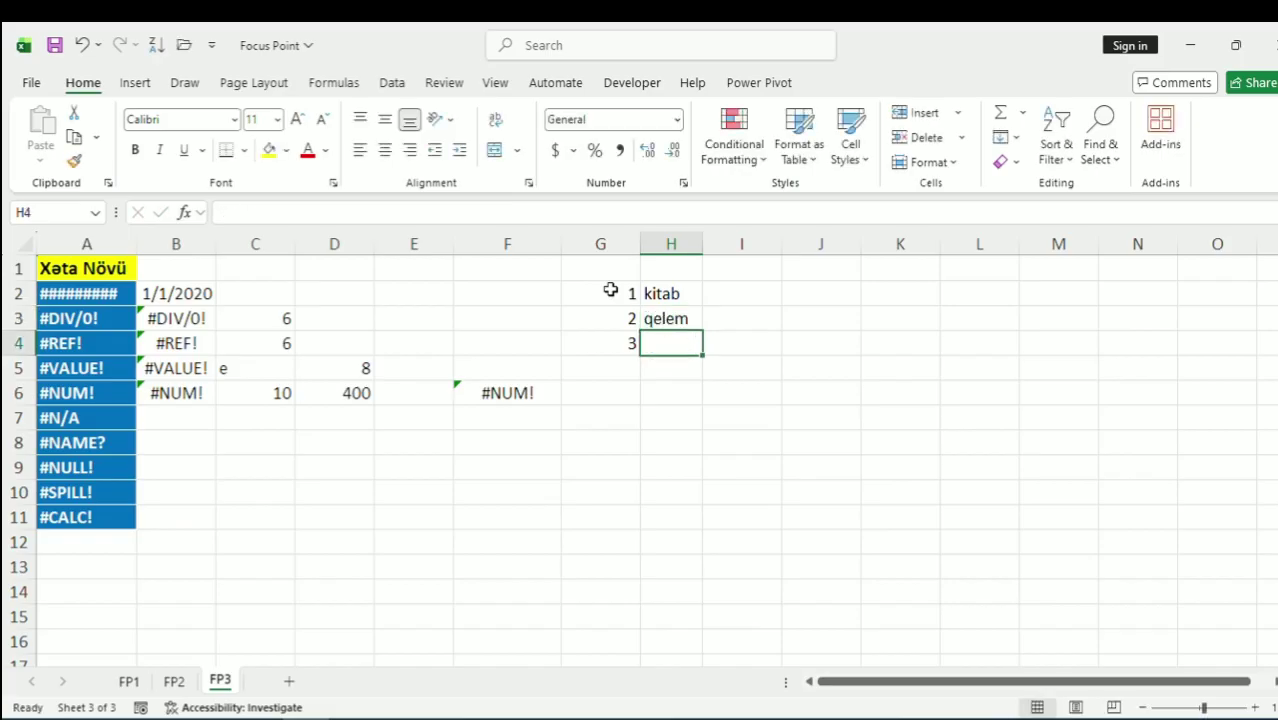
text(defter)
key(Return)
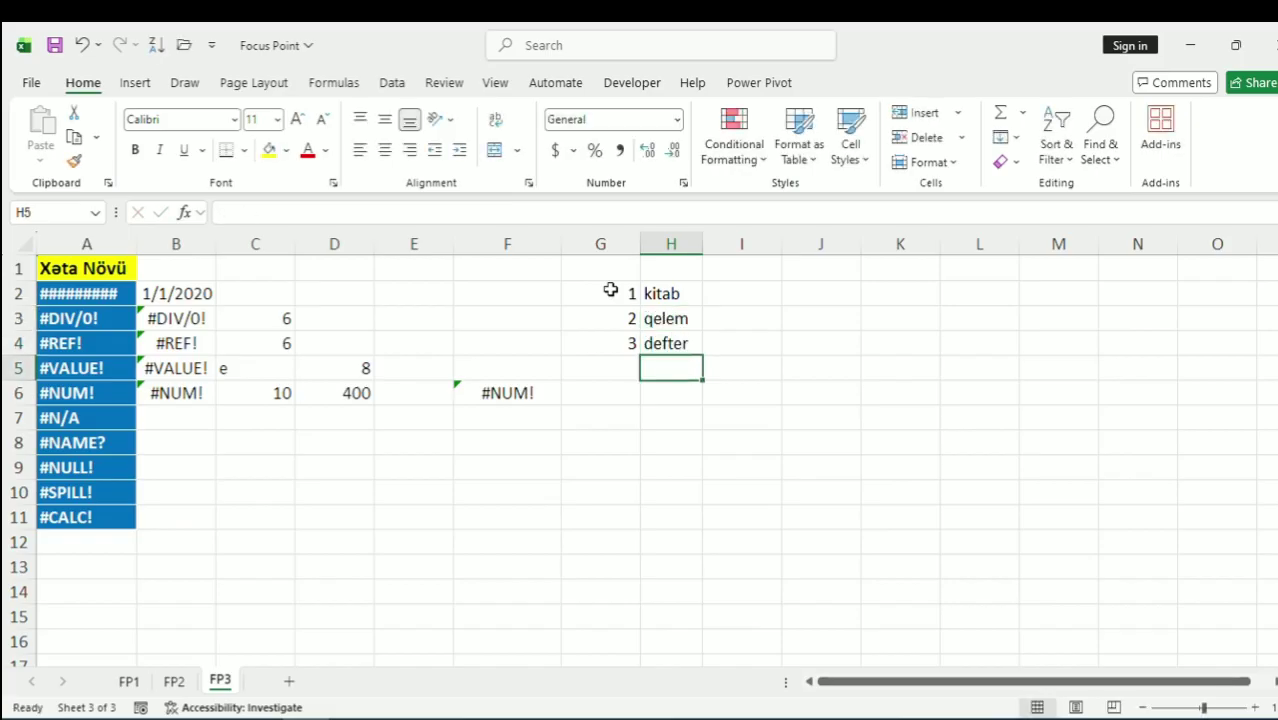
Put 1 in C7 and enter =VLOOKUP(C7,G2:H4,2,FALSE) in B7, returning kitab
click(241, 428)
text(1)
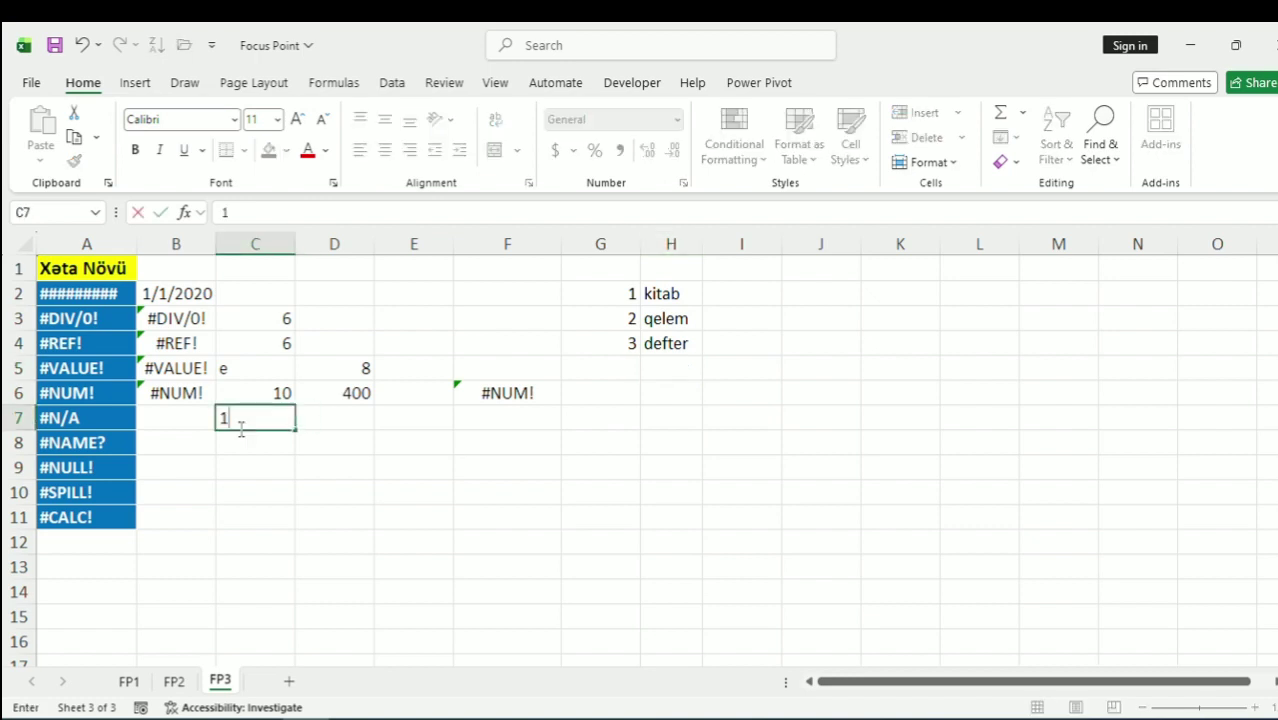
key(Left)
text(=)
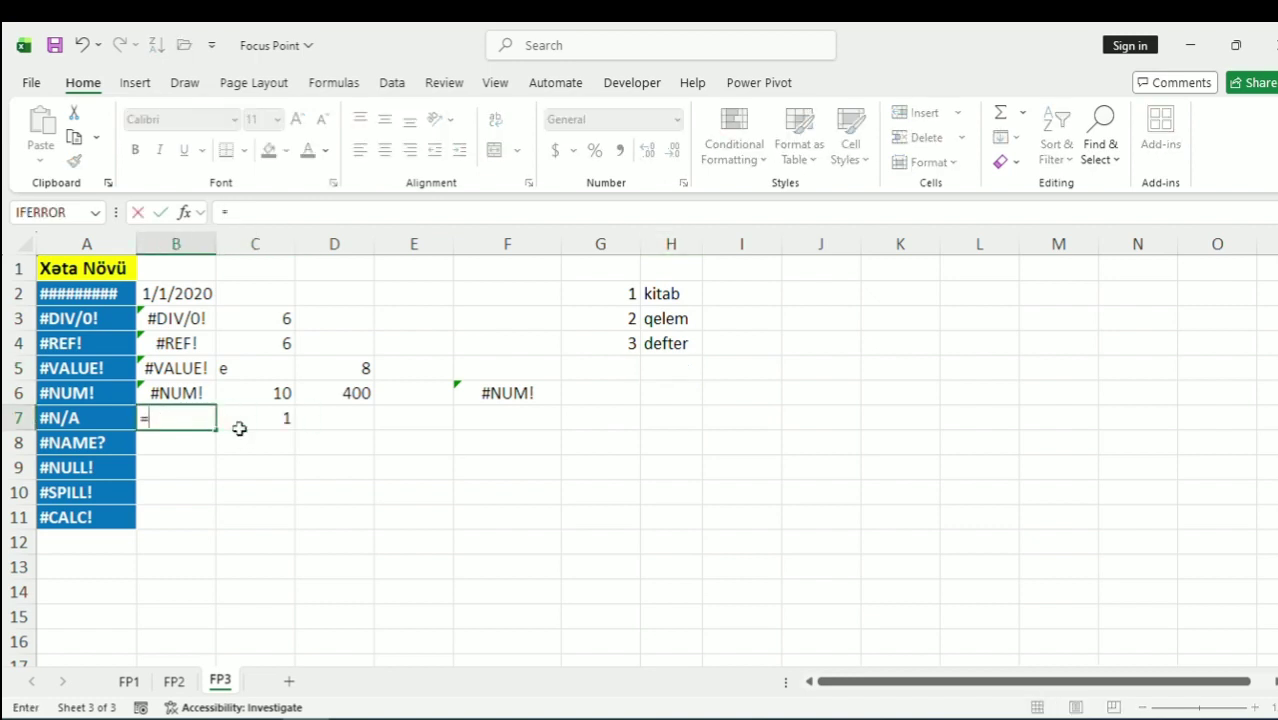
text(vl)
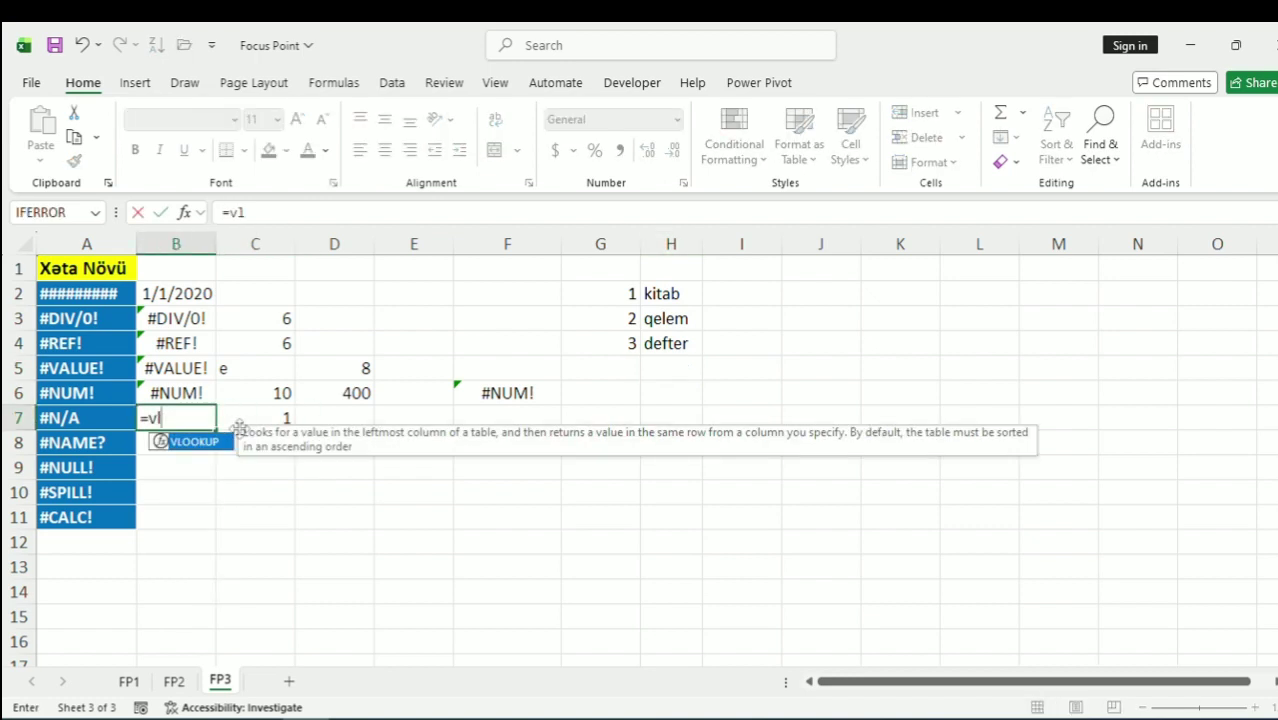
key(Tab)
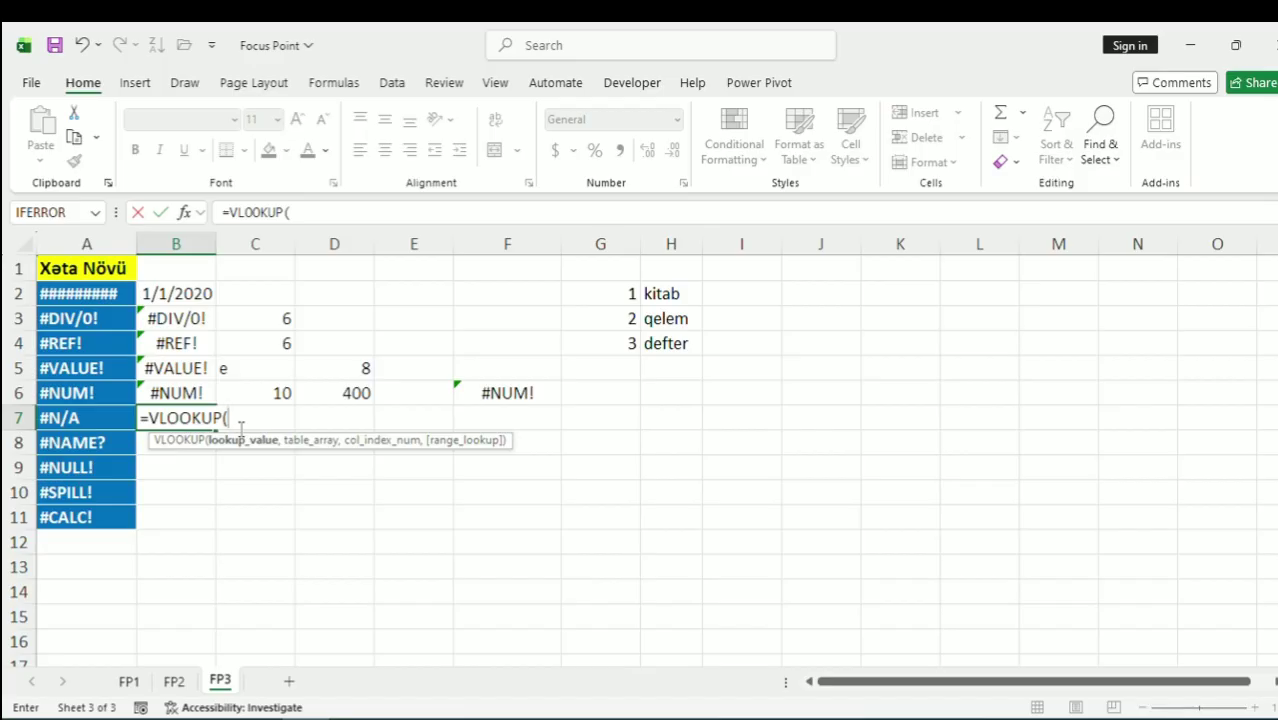
click(266, 420)
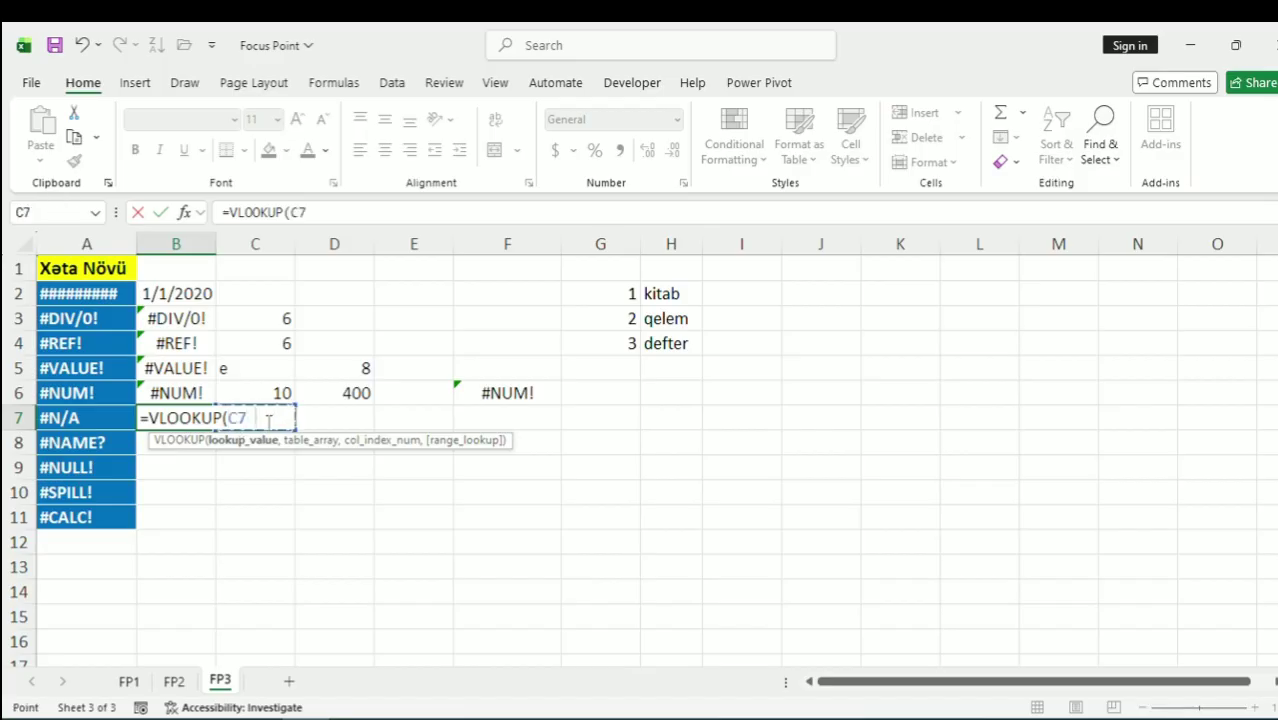
text(,)
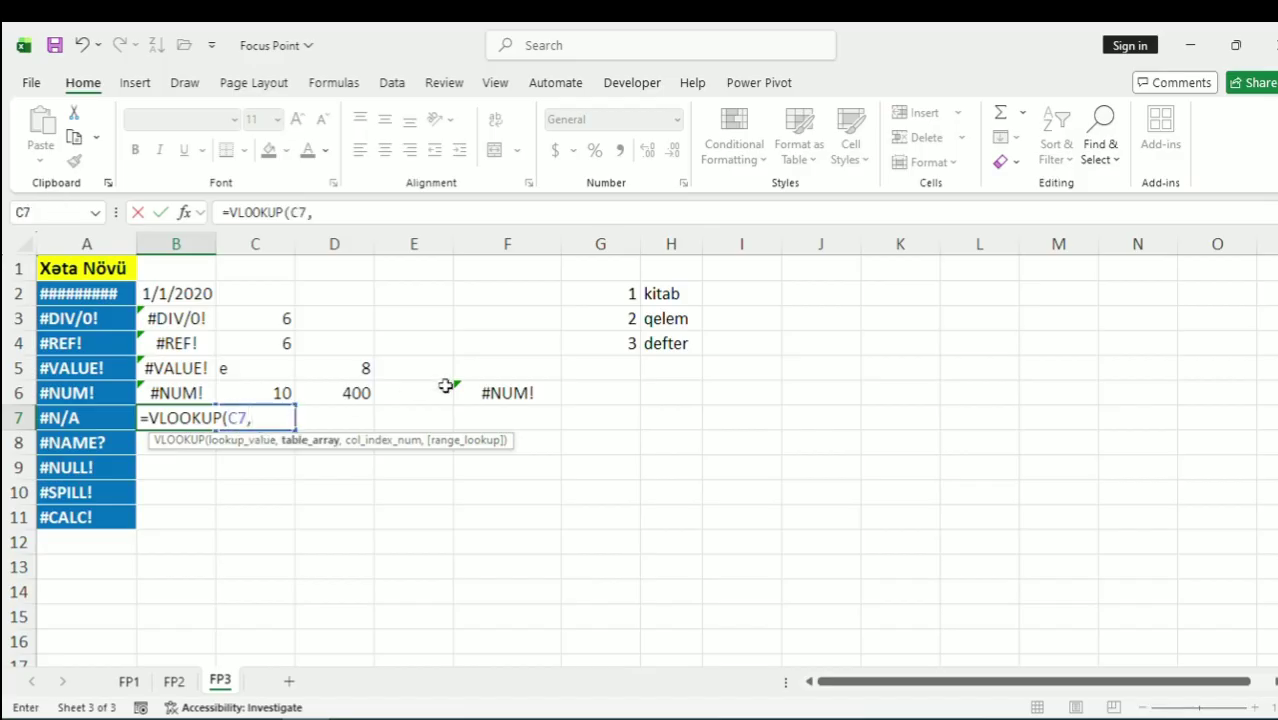
drag(591, 297, 664, 335)
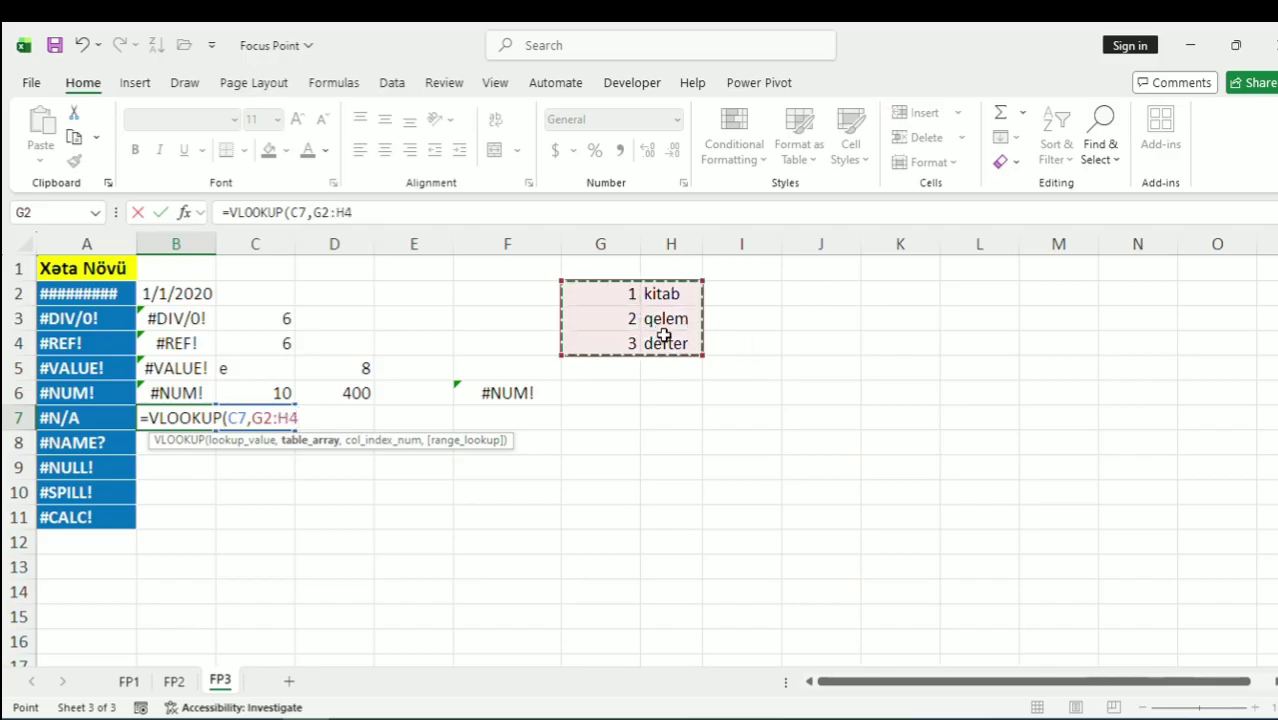
text(,)
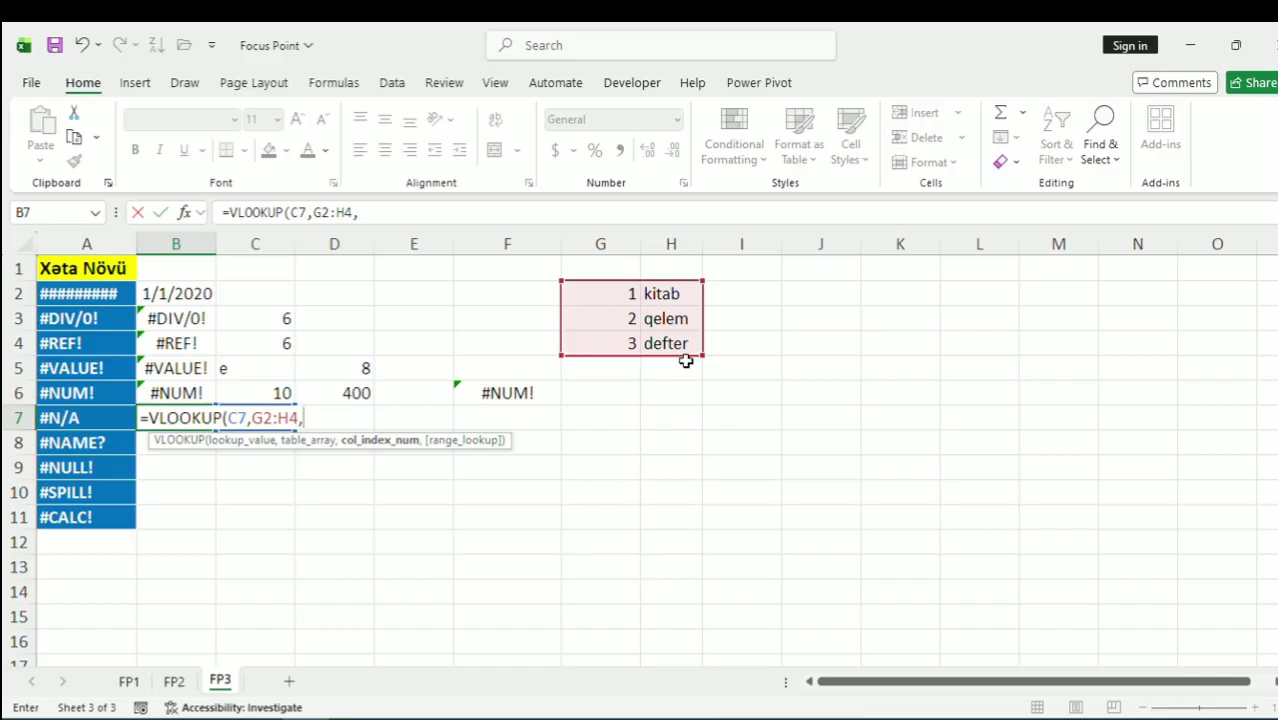
text(2,)
key(Down)
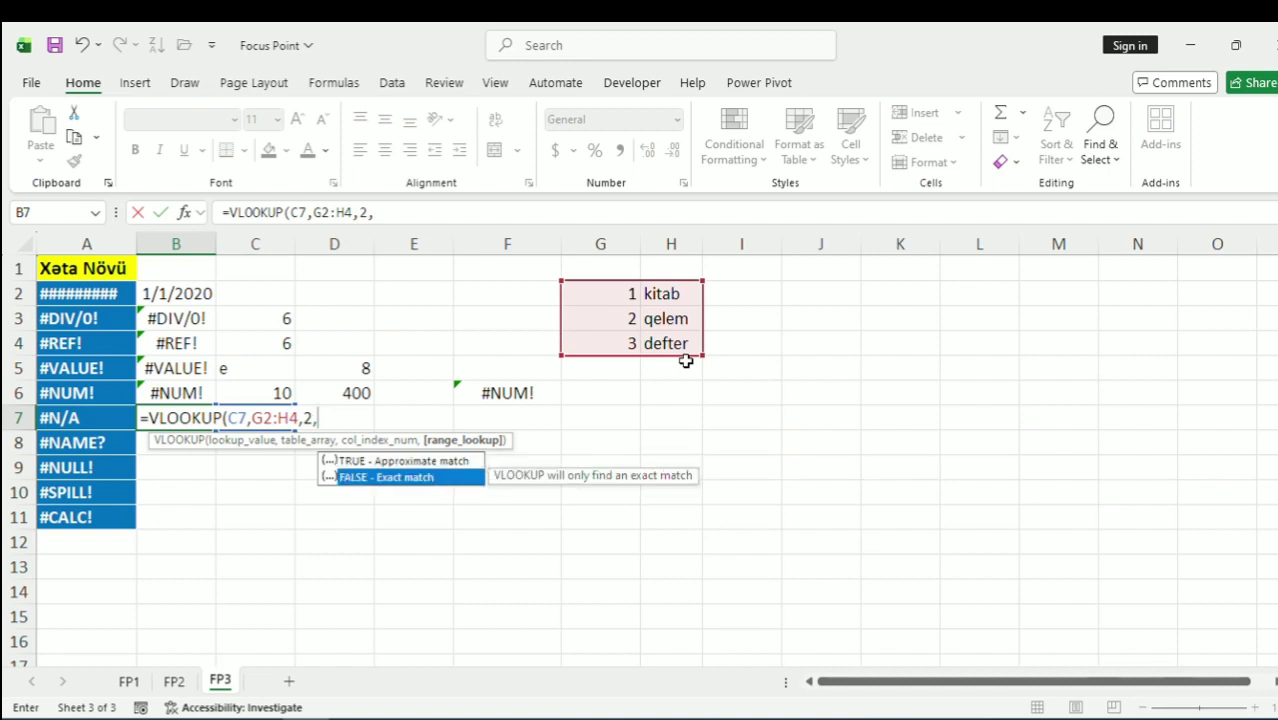
key(Tab)
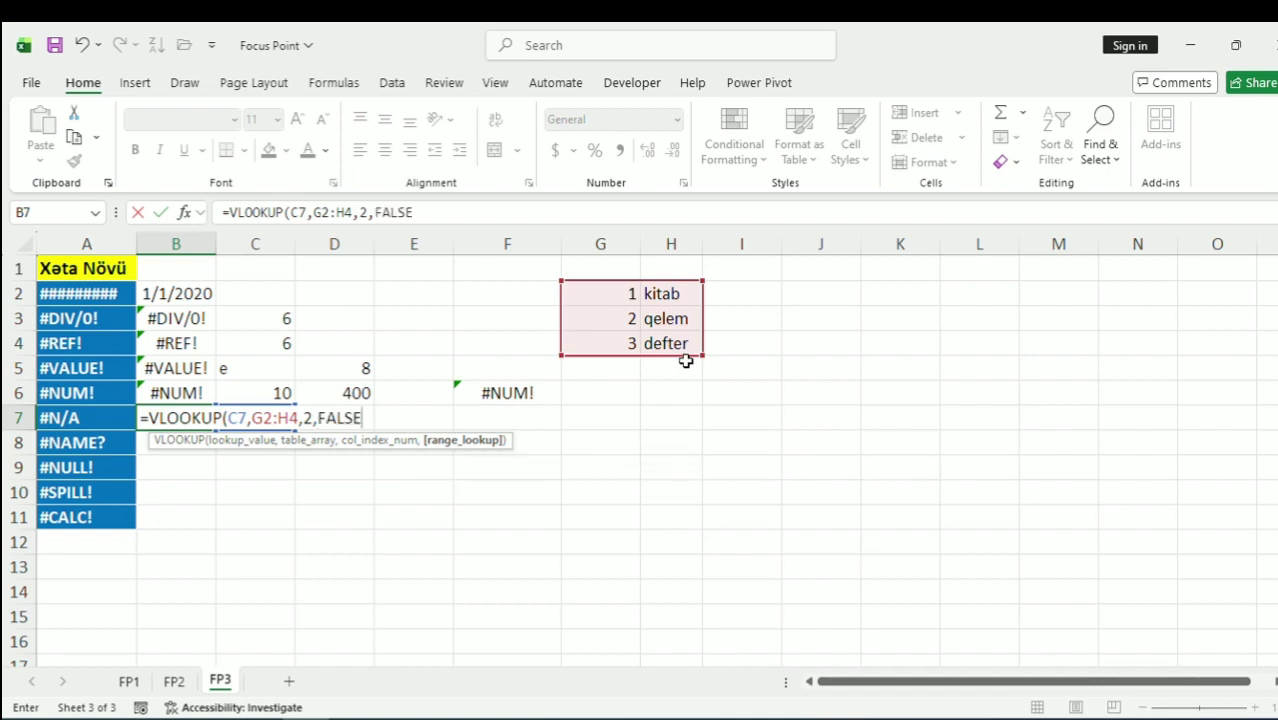
text())
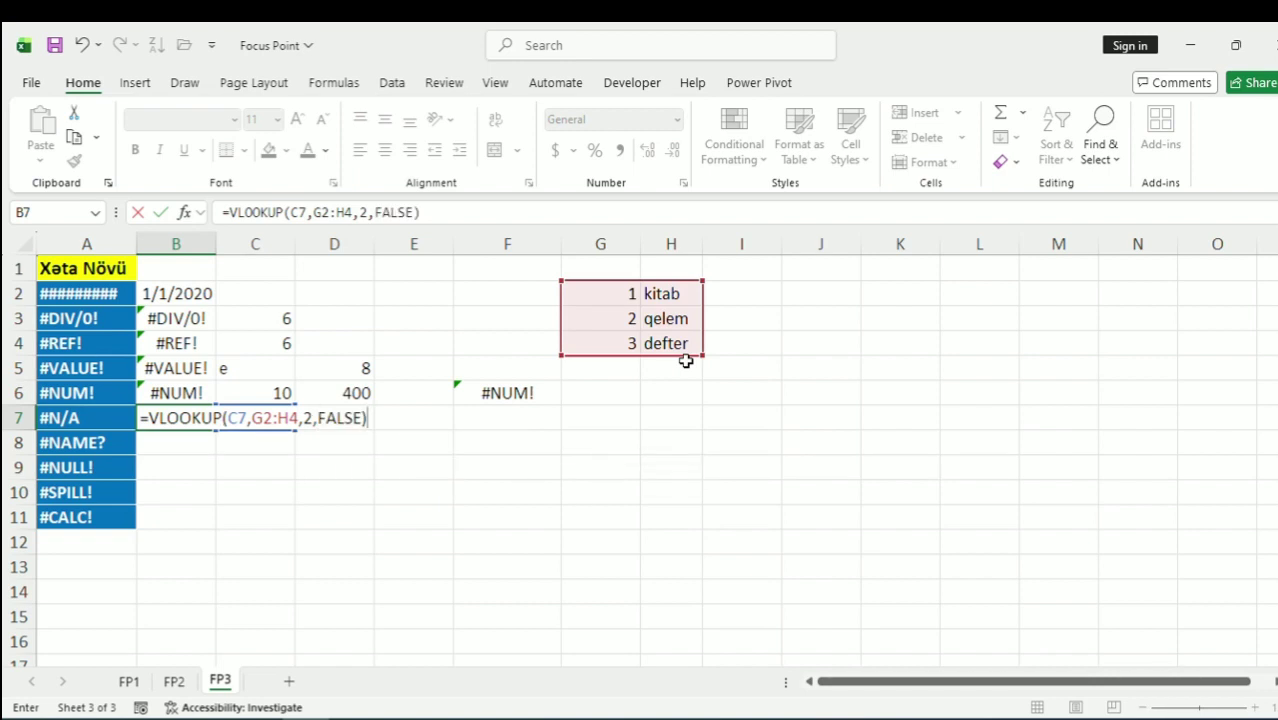
key(Return)
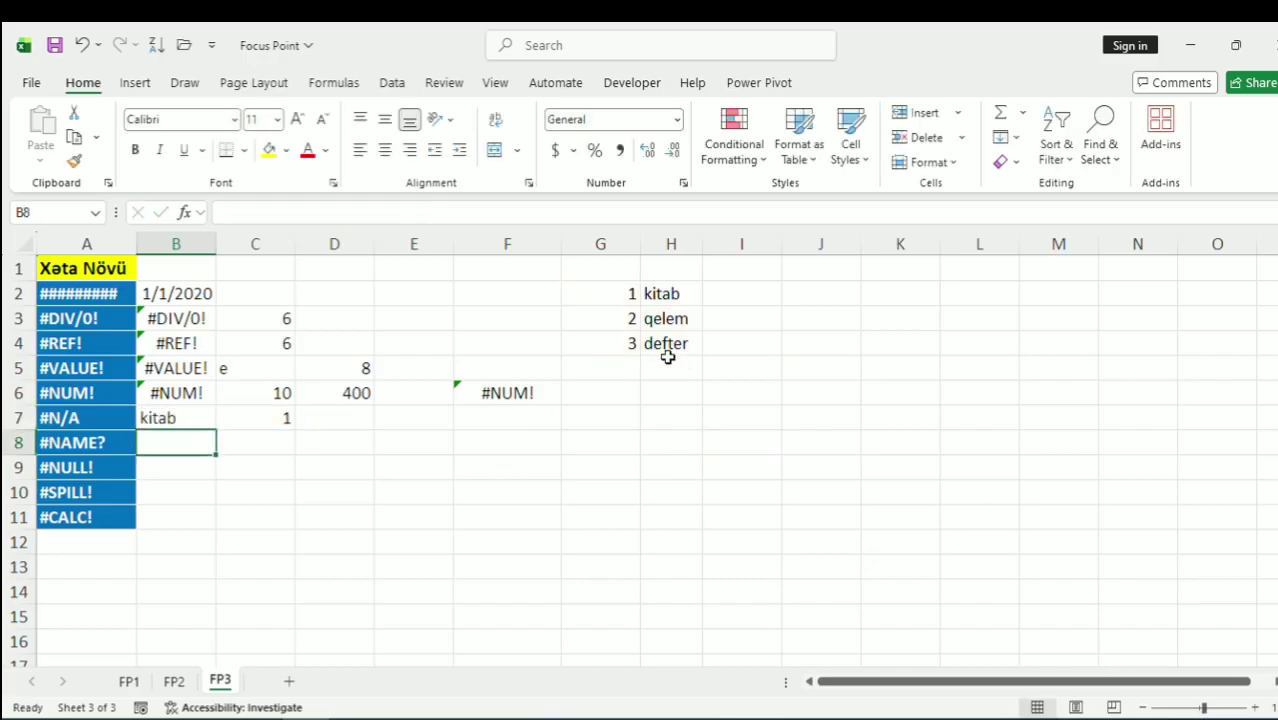
Try 2 and 3 as C7's lookup value, then enter 4, which the table lacks
click(262, 425)
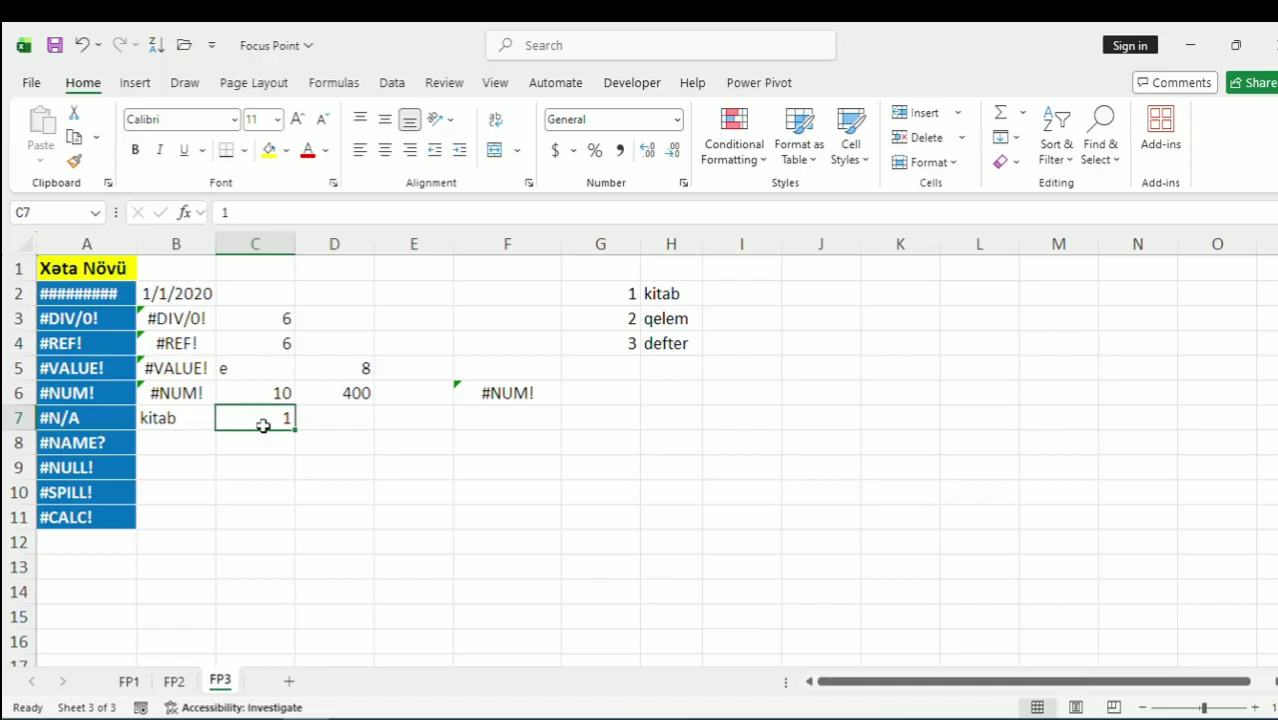
text(2)
key(Return)
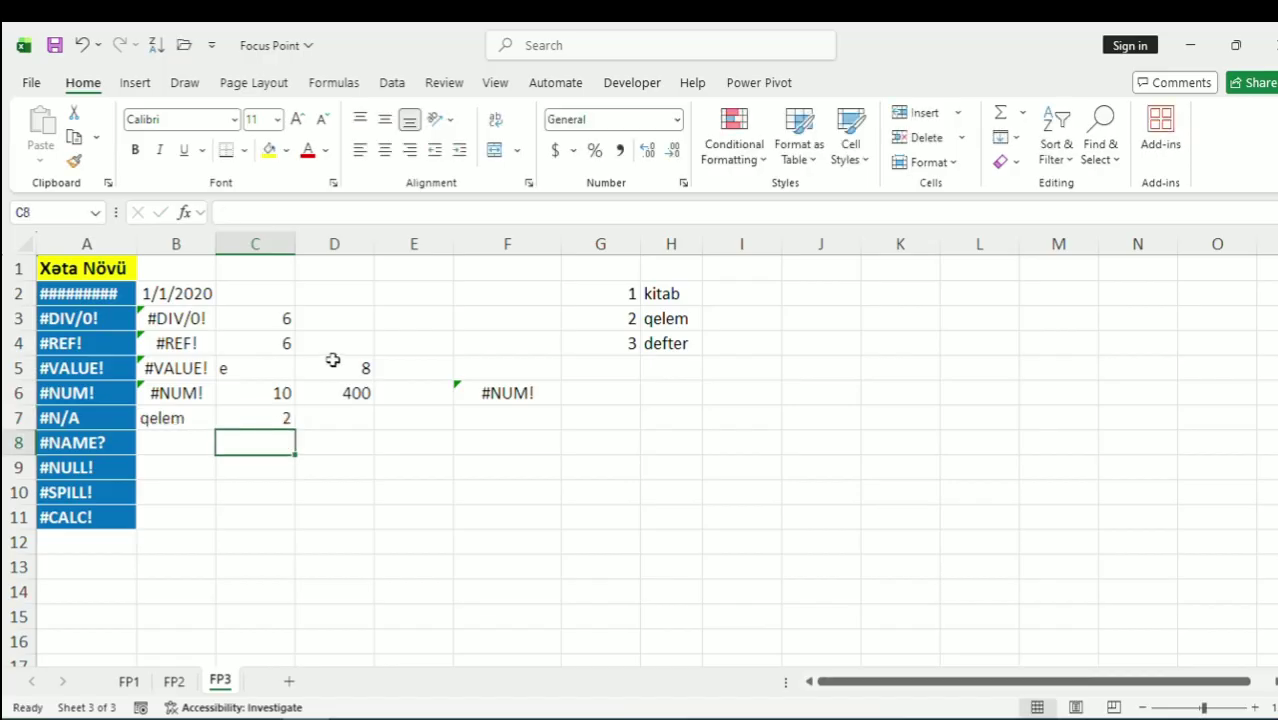
key(Up)
text(3)
key(Return)
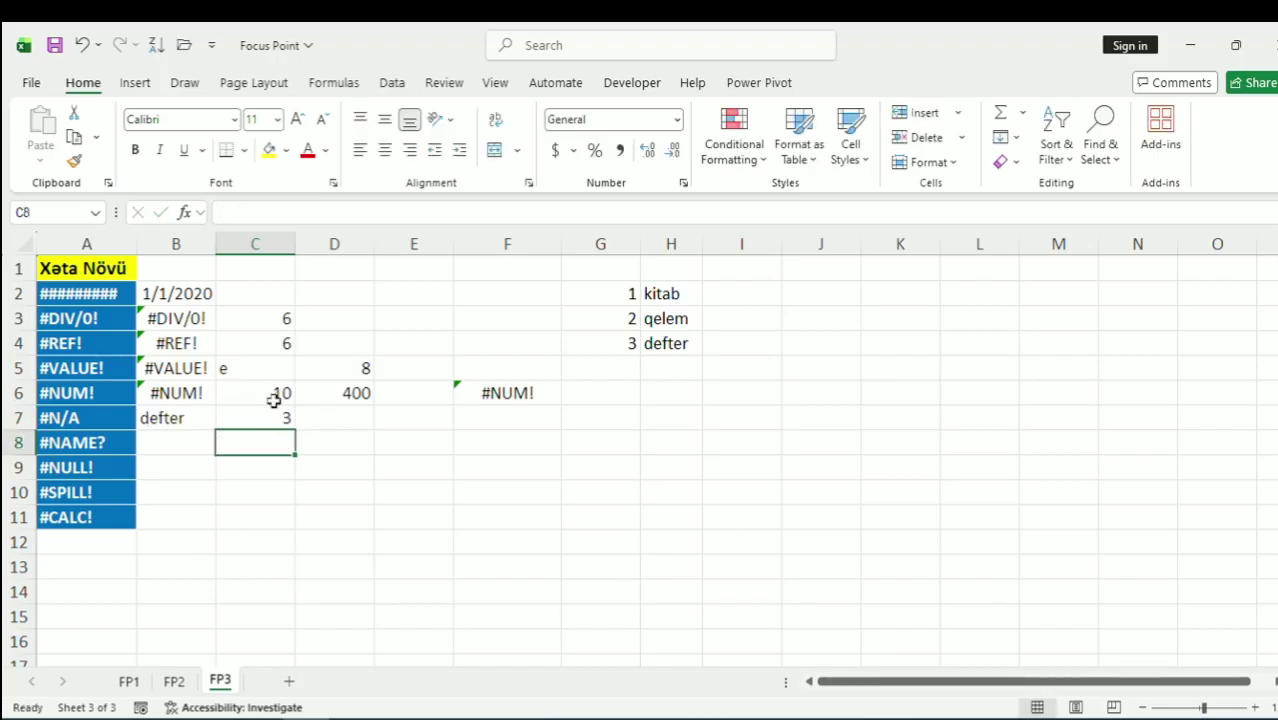
double_click(284, 415)
key(BackSpace)
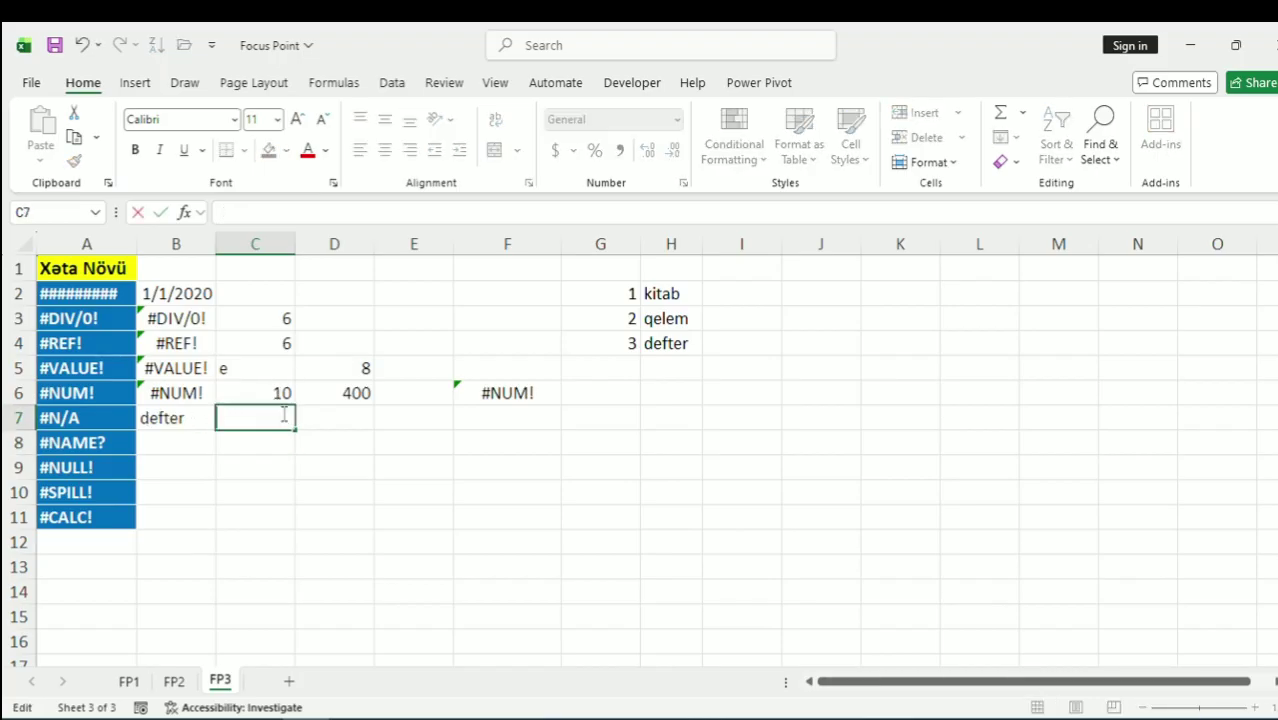
text(4)
key(Return)
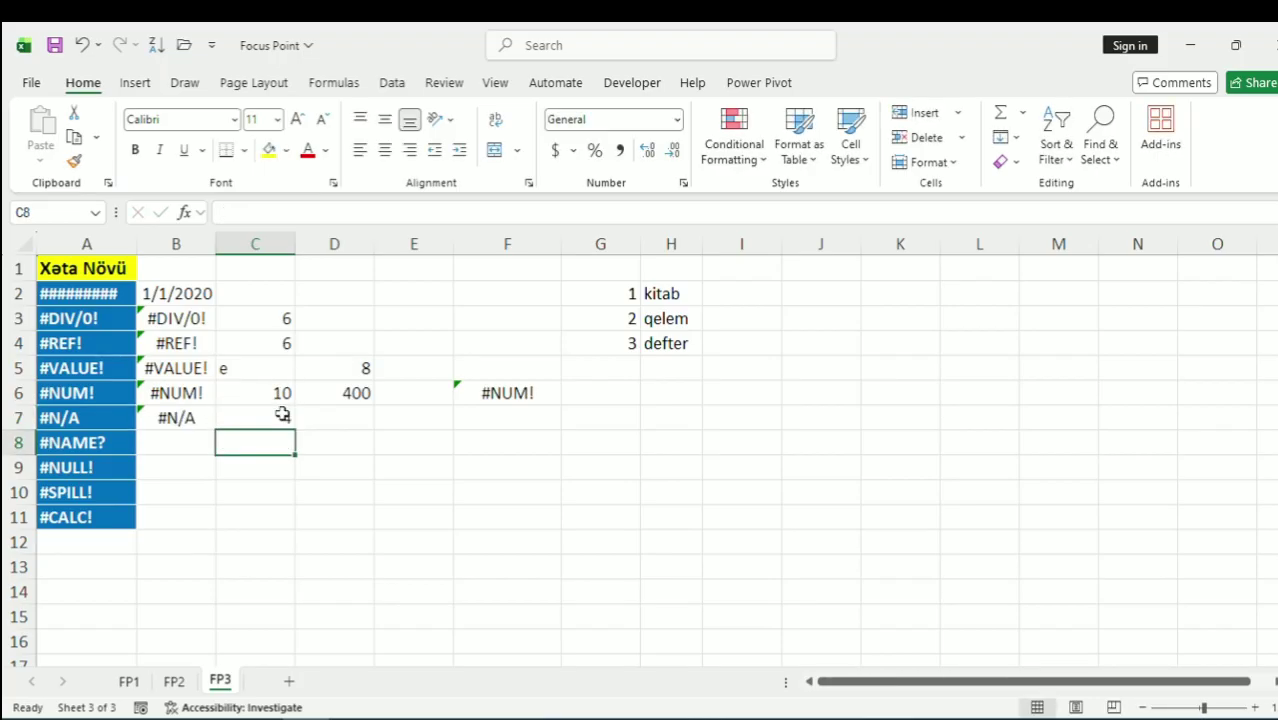
Check the lookup keys in G2:H4 and the empty row beneath the table
click(635, 292)
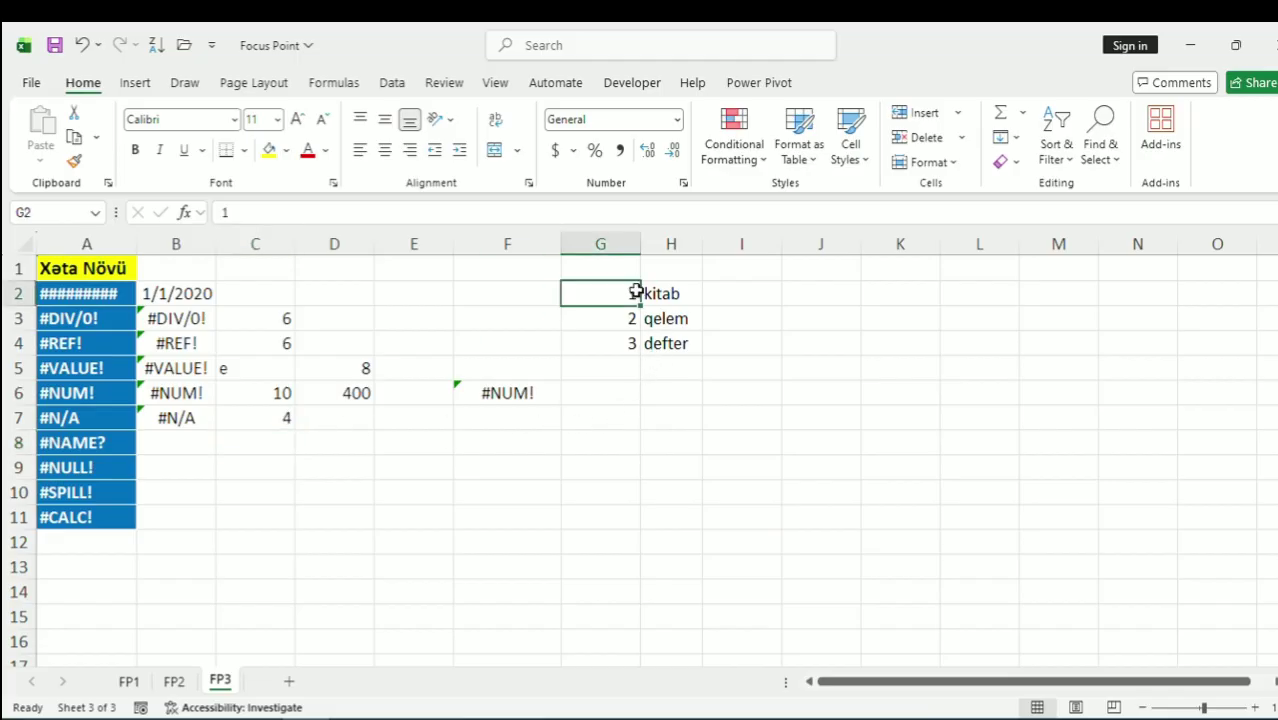
double_click(635, 292)
click(639, 340)
click(624, 293)
drag(665, 343, 671, 366)
click(664, 368)
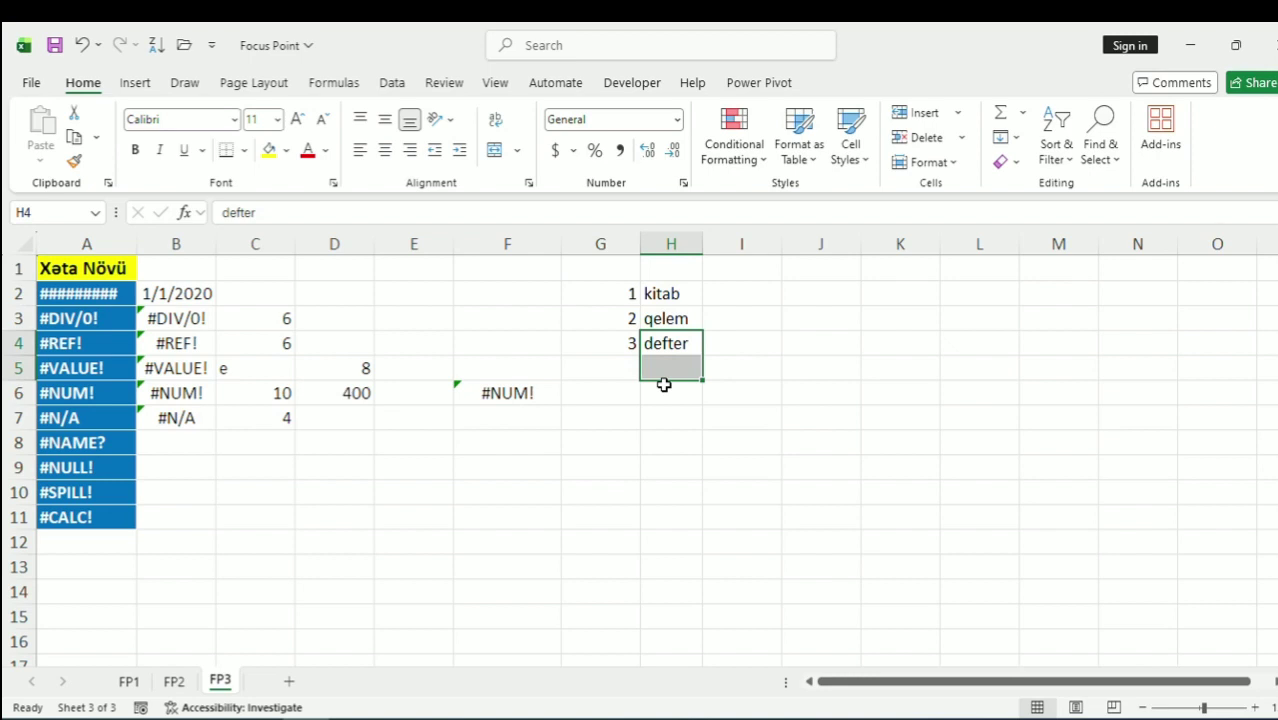
click(193, 443)
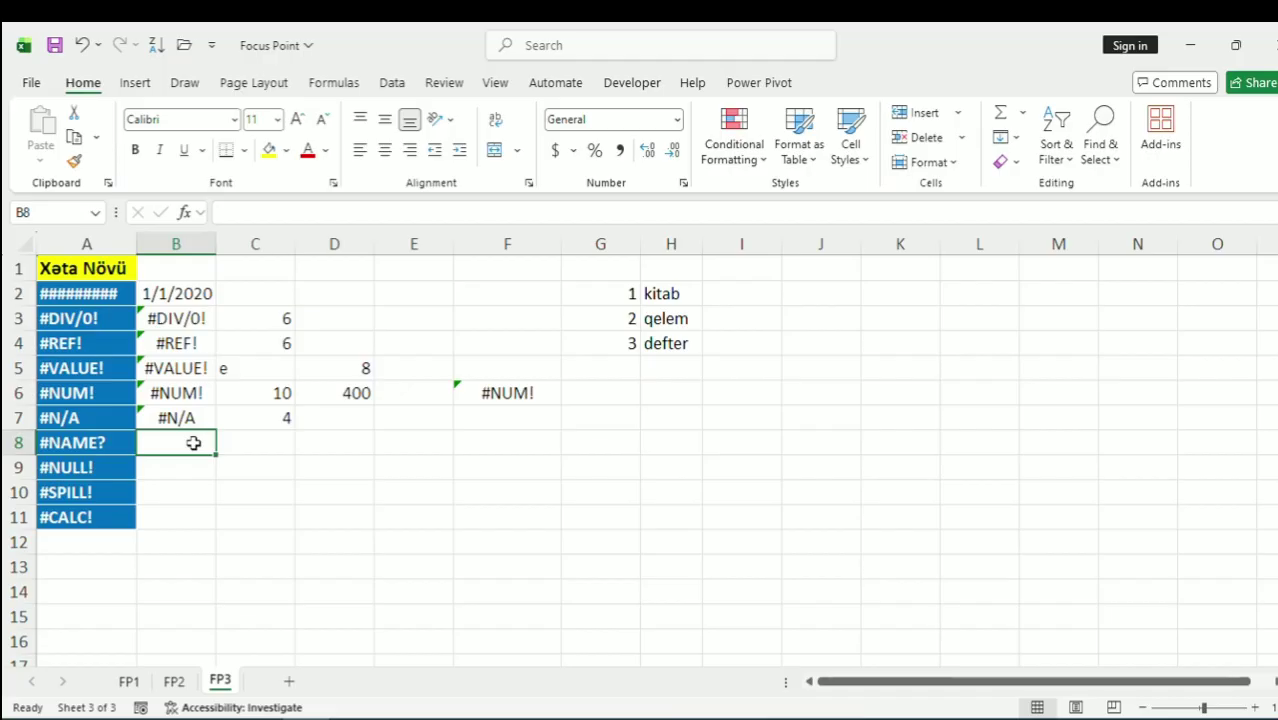
Enter =SUM(C6:D7) in B8, which returns 414
text(=)
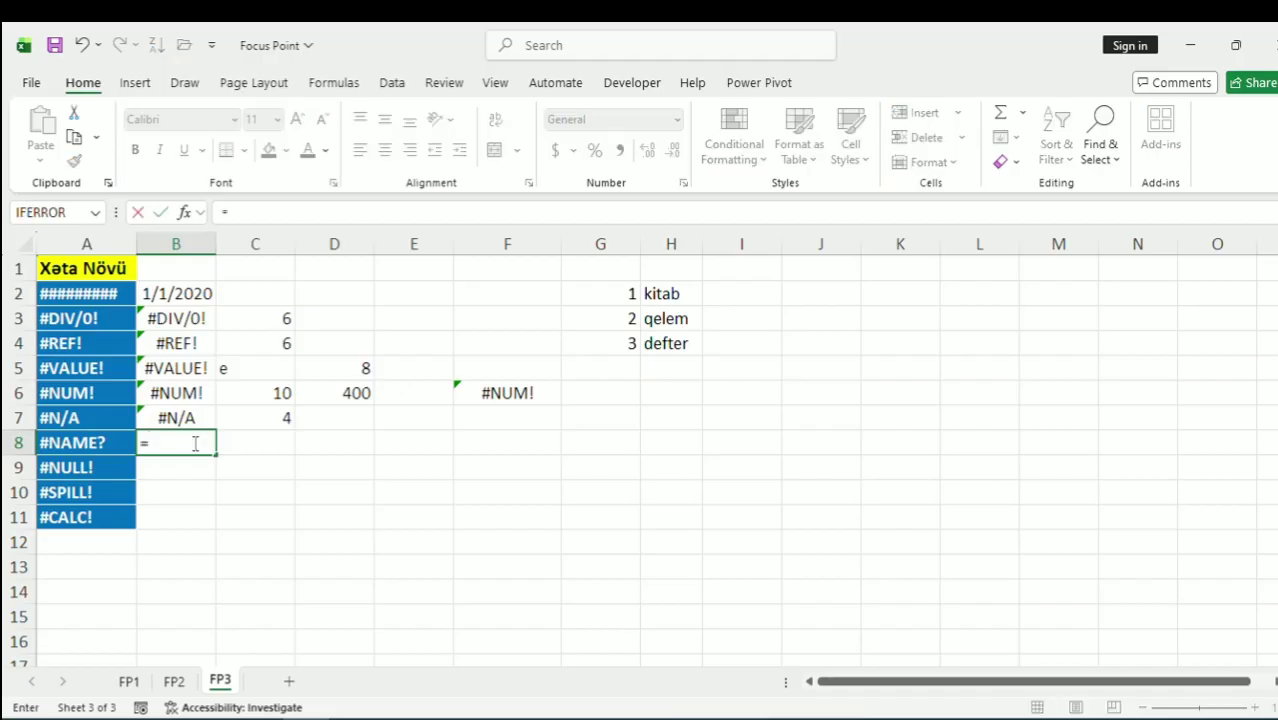
text(sum)
key(Tab)
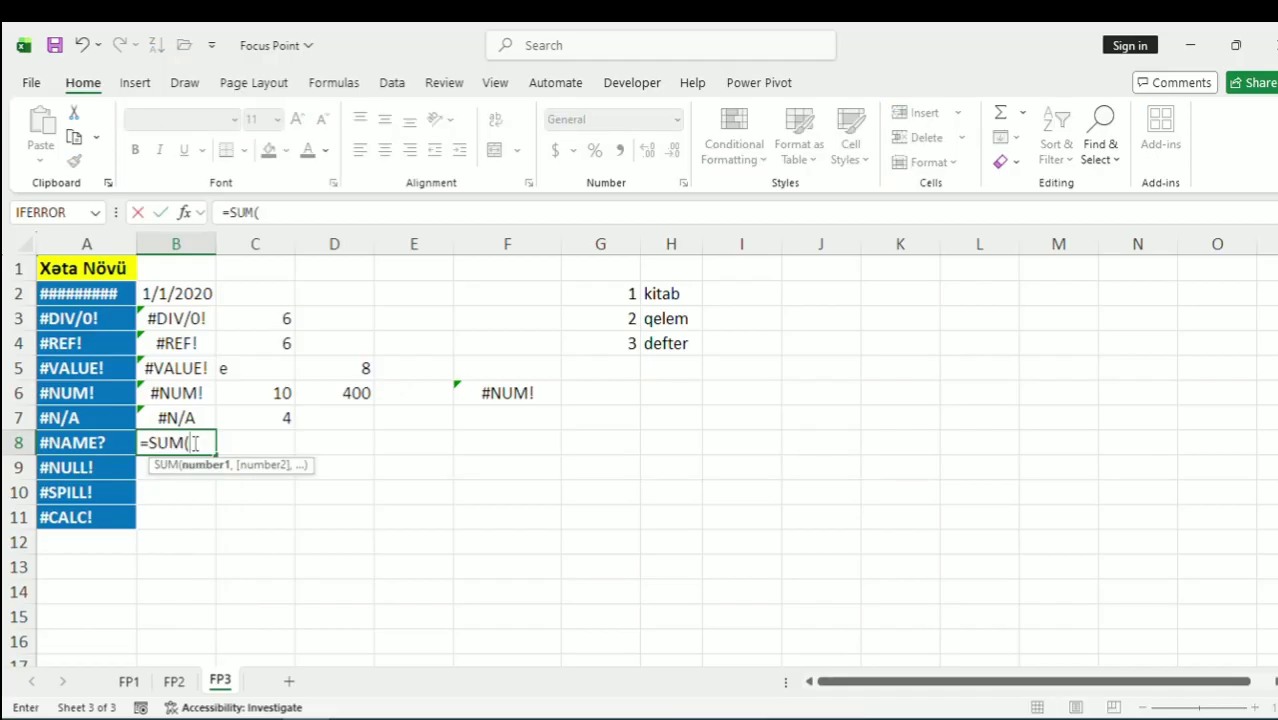
drag(280, 392, 355, 429)
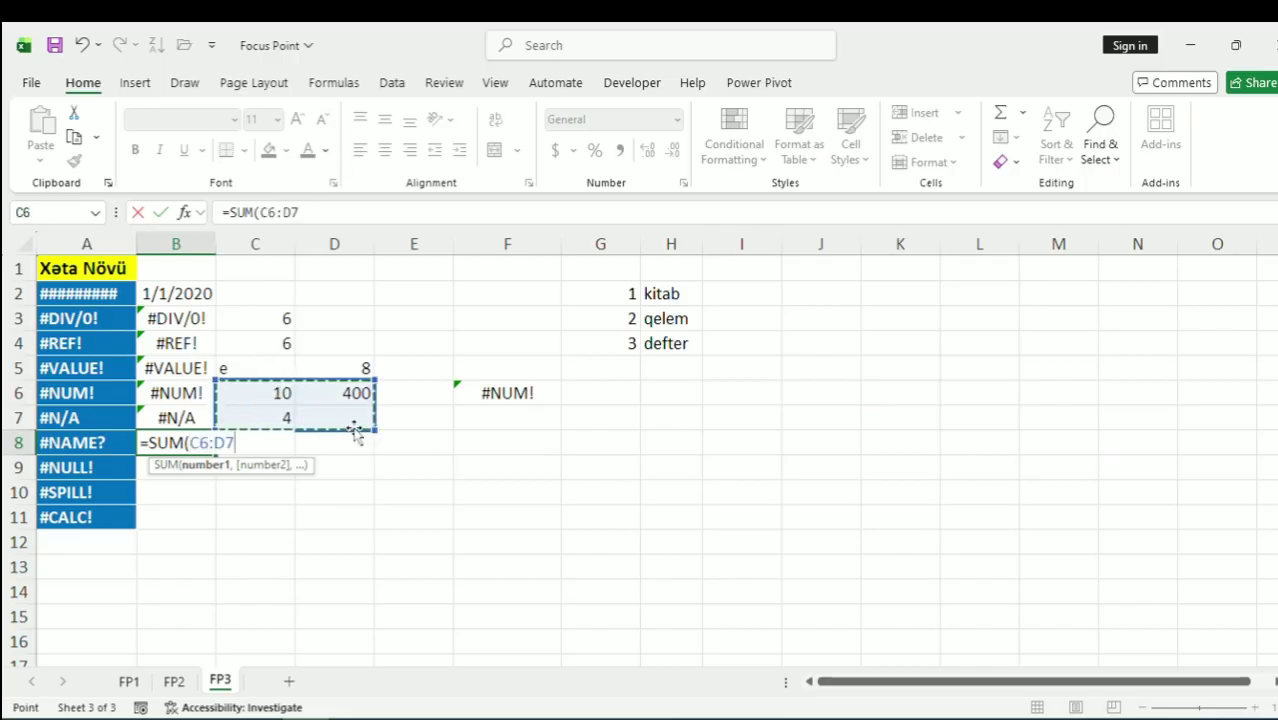
key(Return)
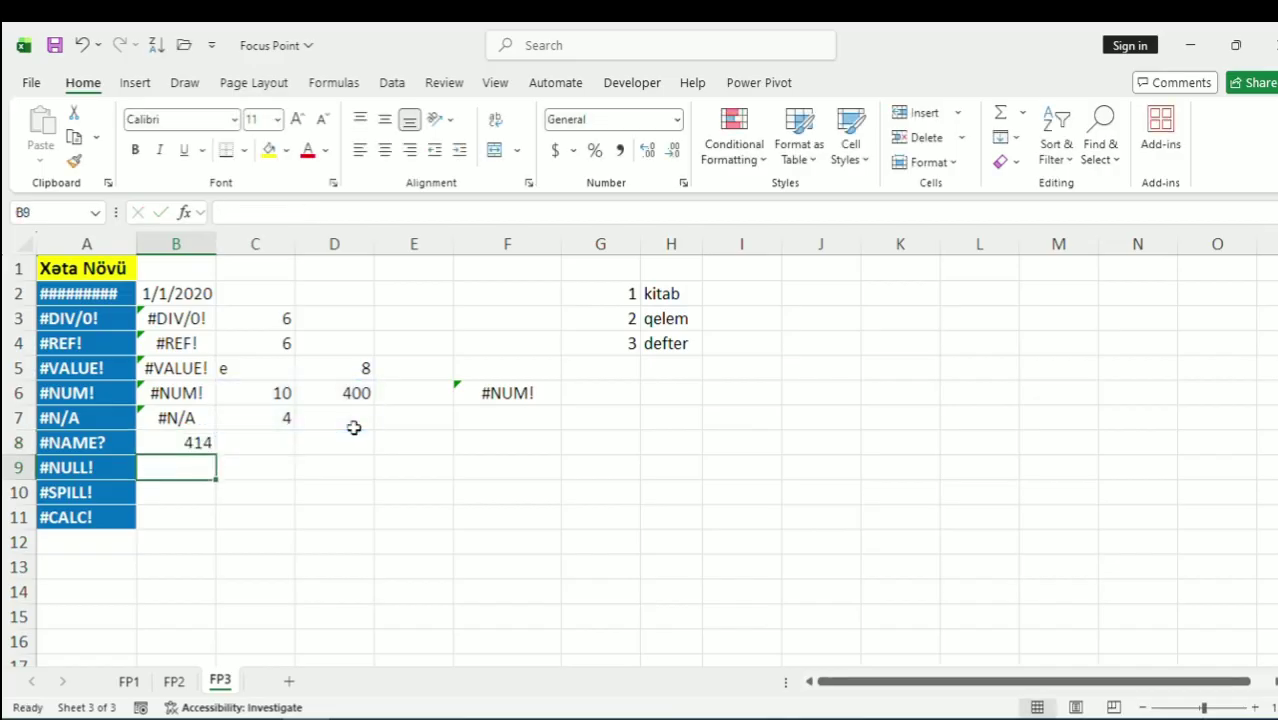
Misspell B8's function as SUn so the cell shows #NAME?
click(185, 445)
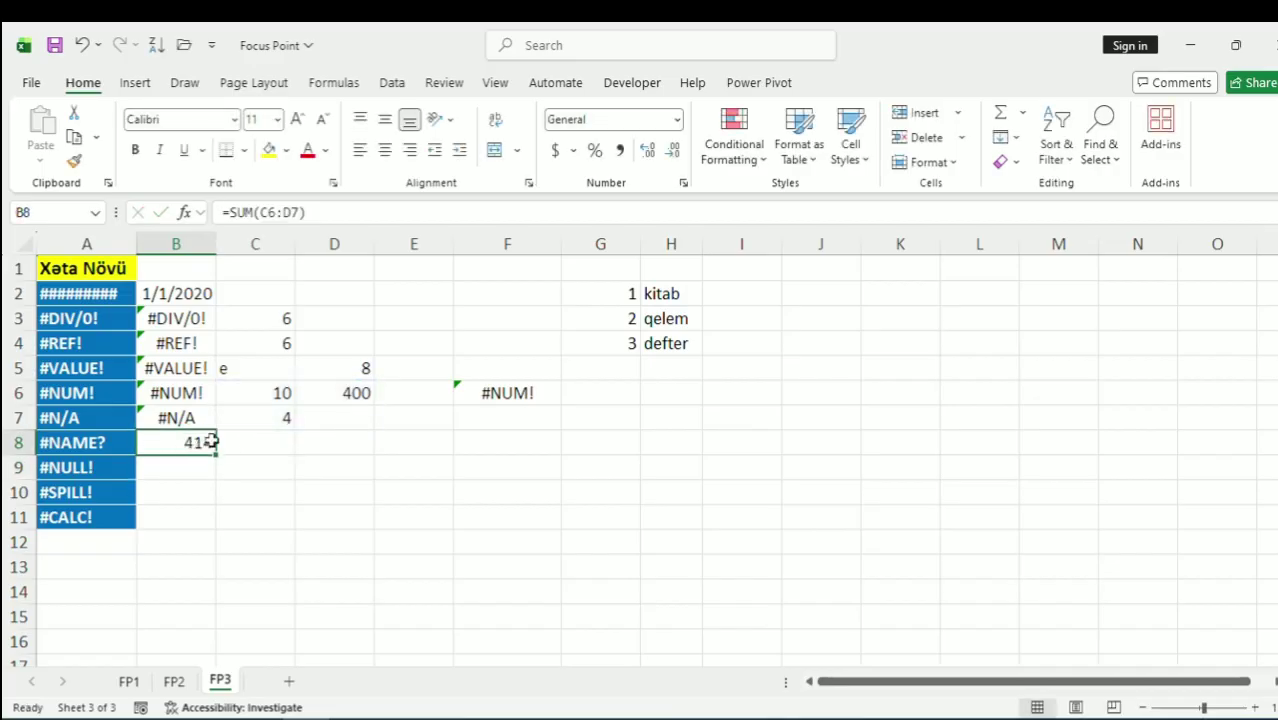
click(272, 214)
key(BackSpace)
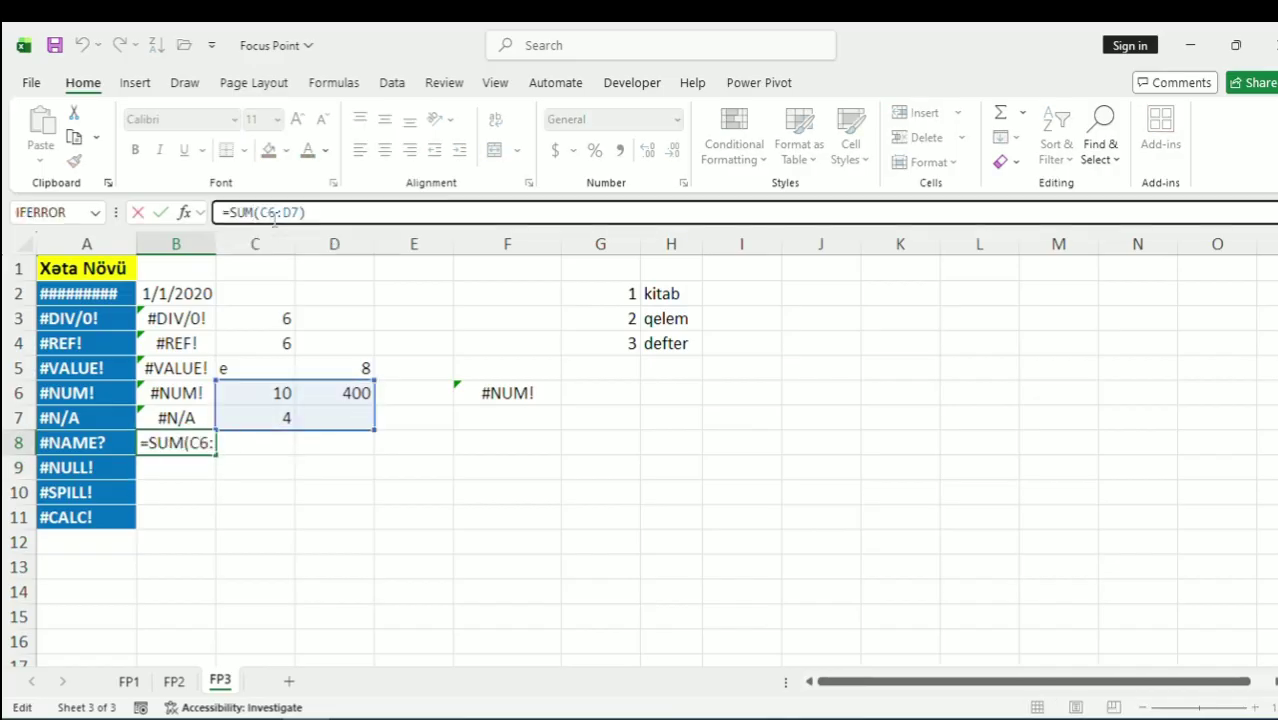
text(n)
key(Return)
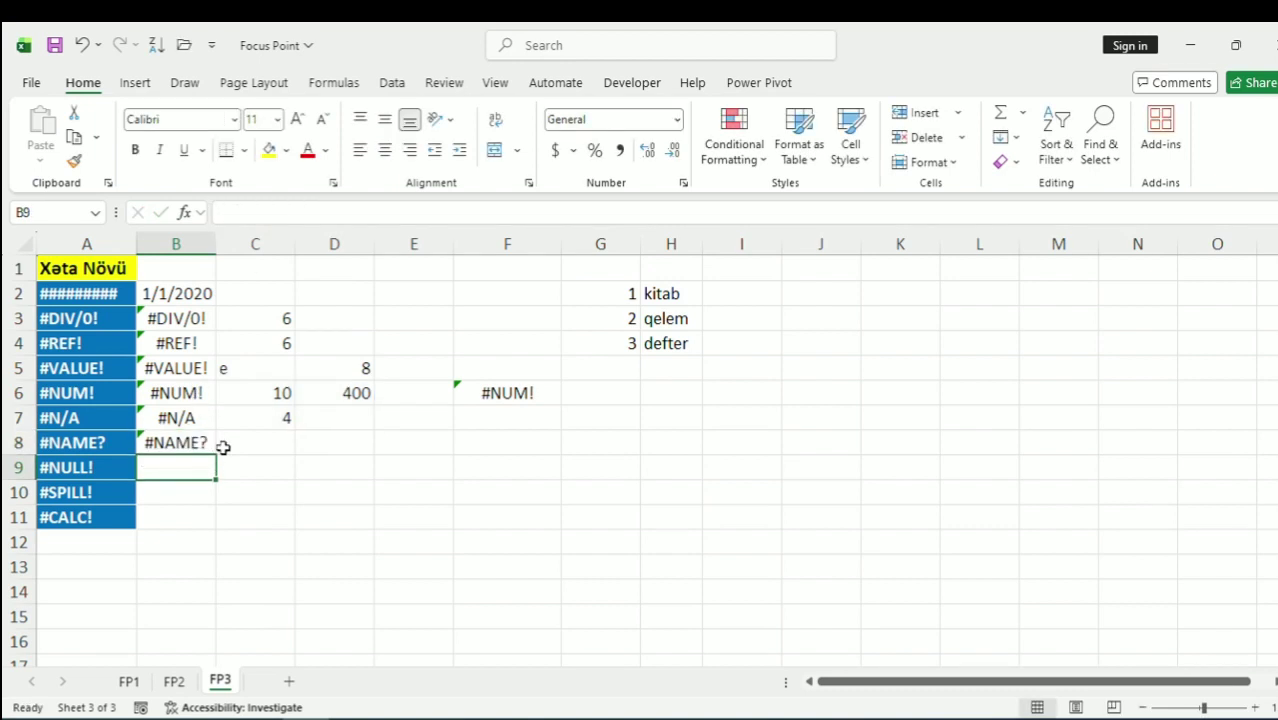
click(194, 442)
click(280, 442)
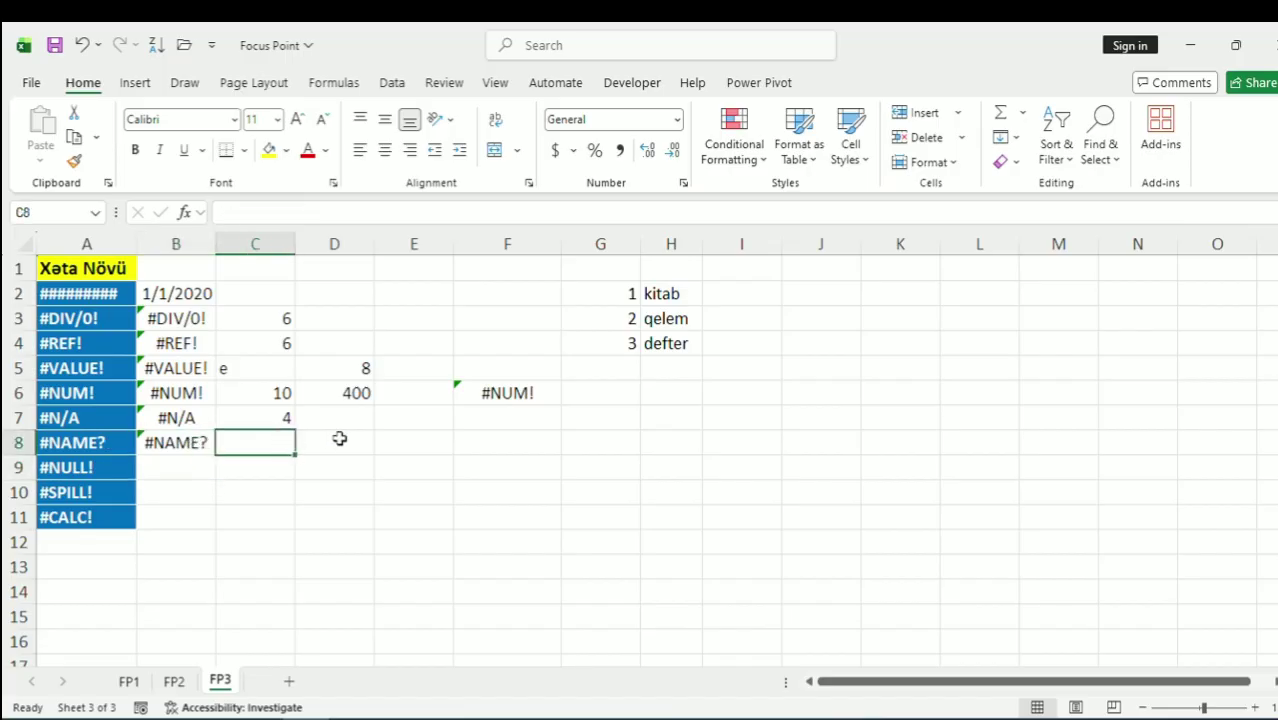
Enter a CONCAT formula in D8 joining a first and last name without quotes
click(340, 438)
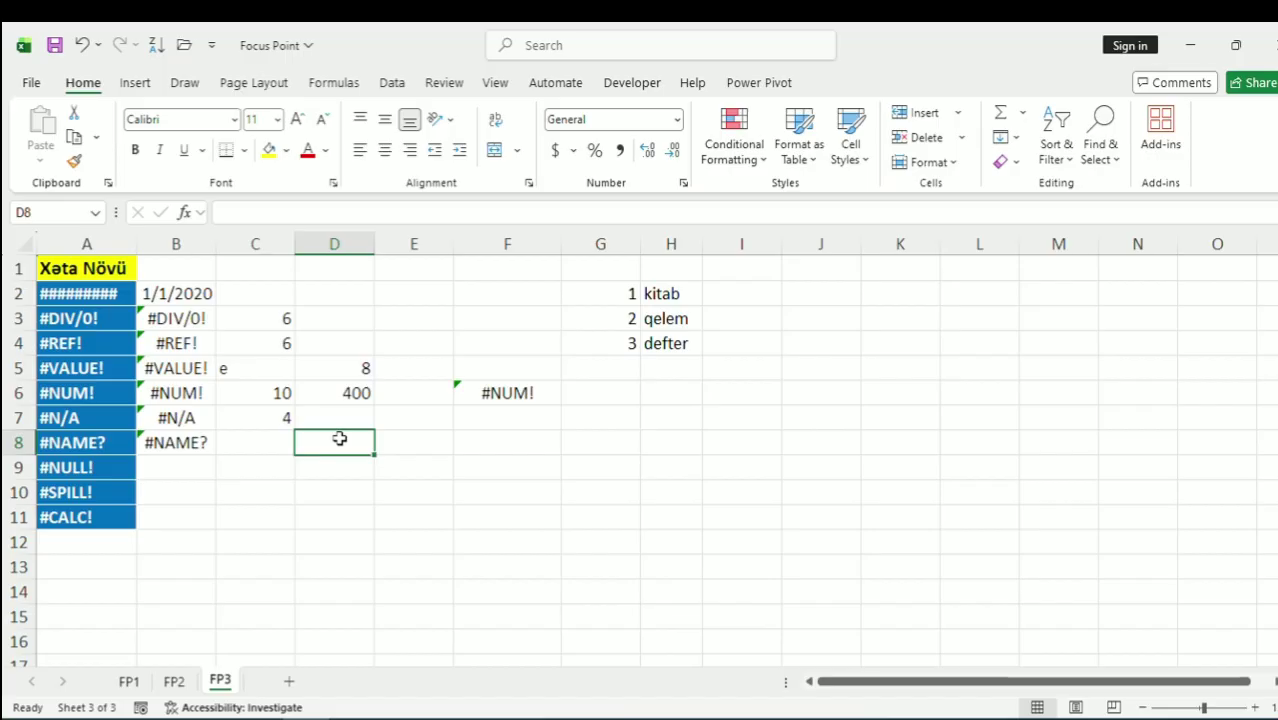
text(=co)
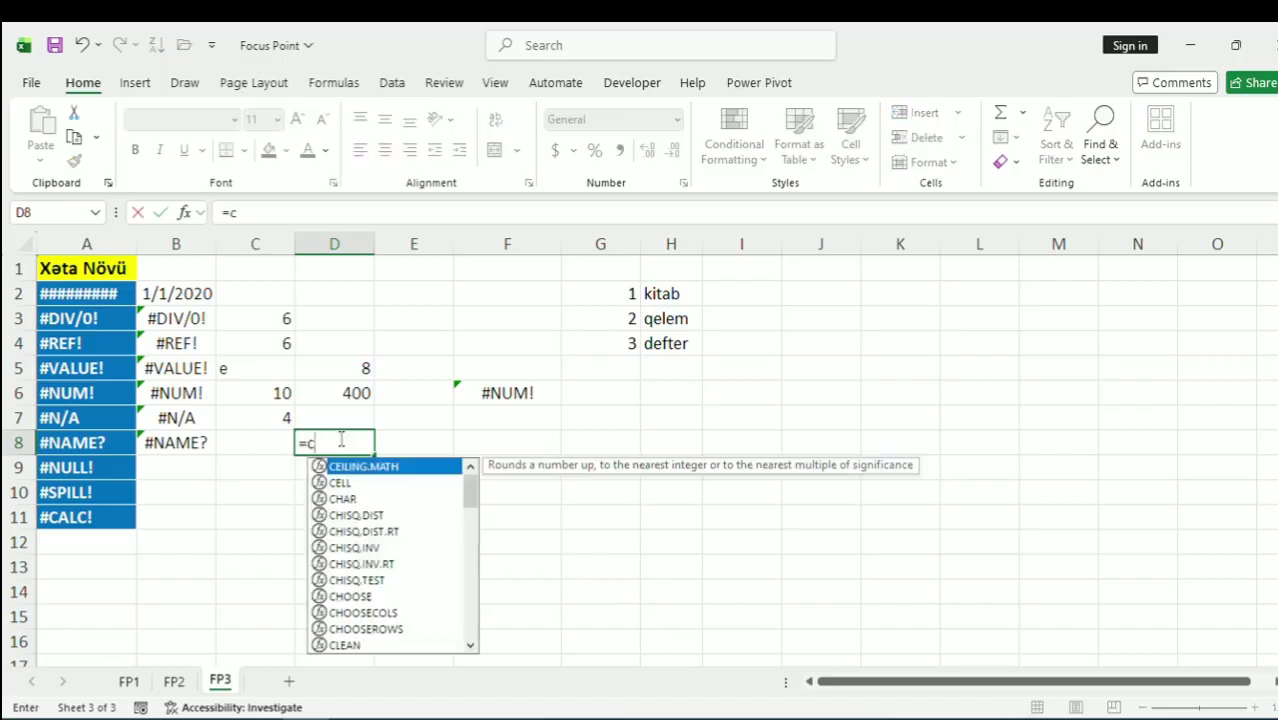
key(Down)
key(Down)
key(Down)
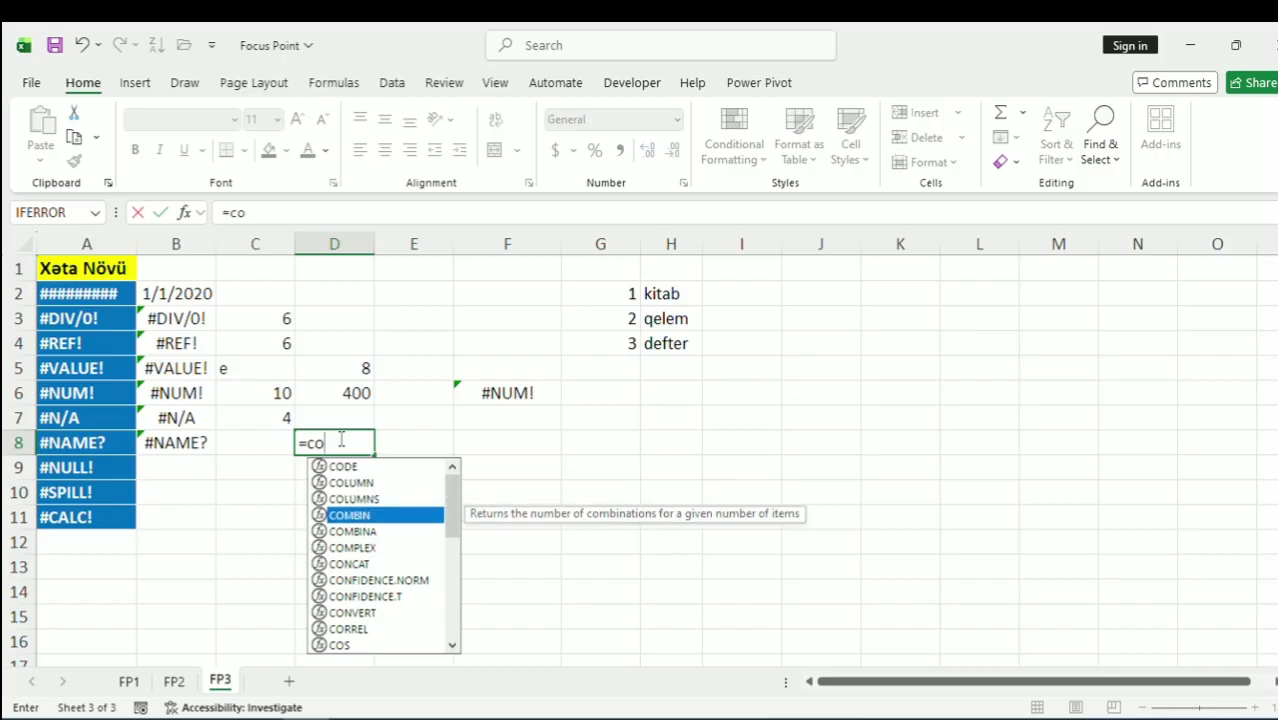
text(n)
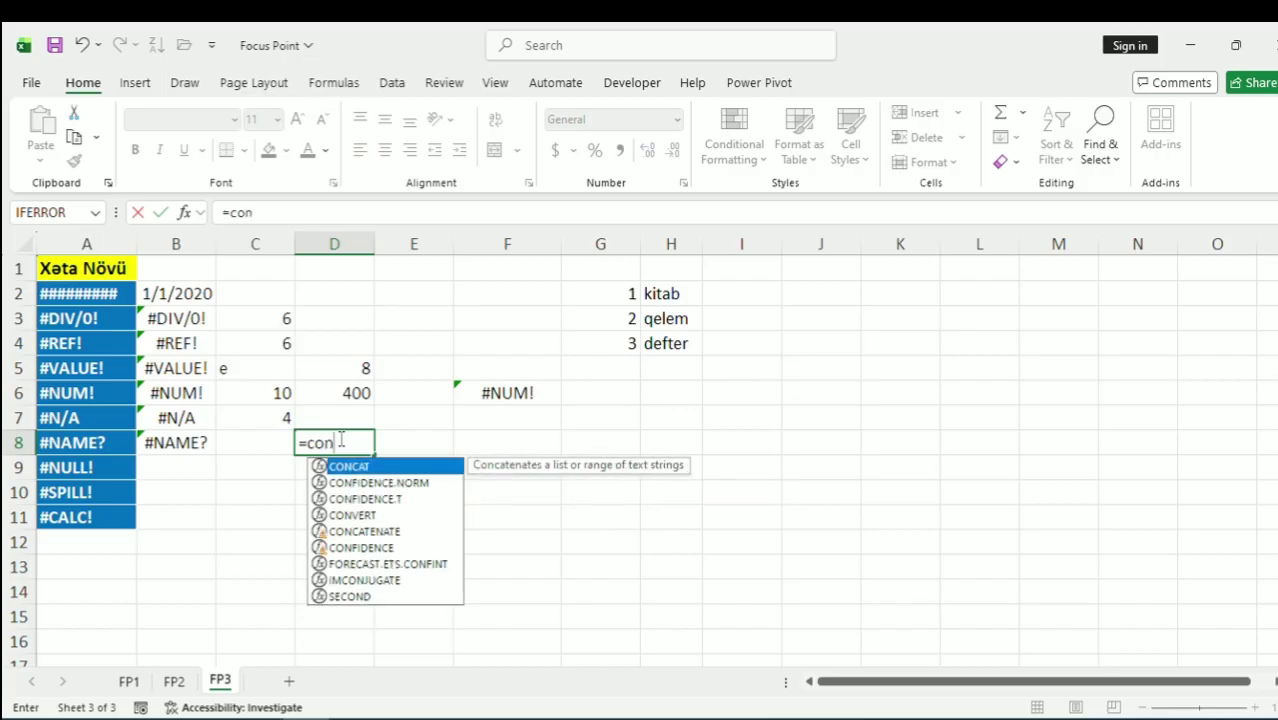
text(`)
key(BackSpace)
text(c)
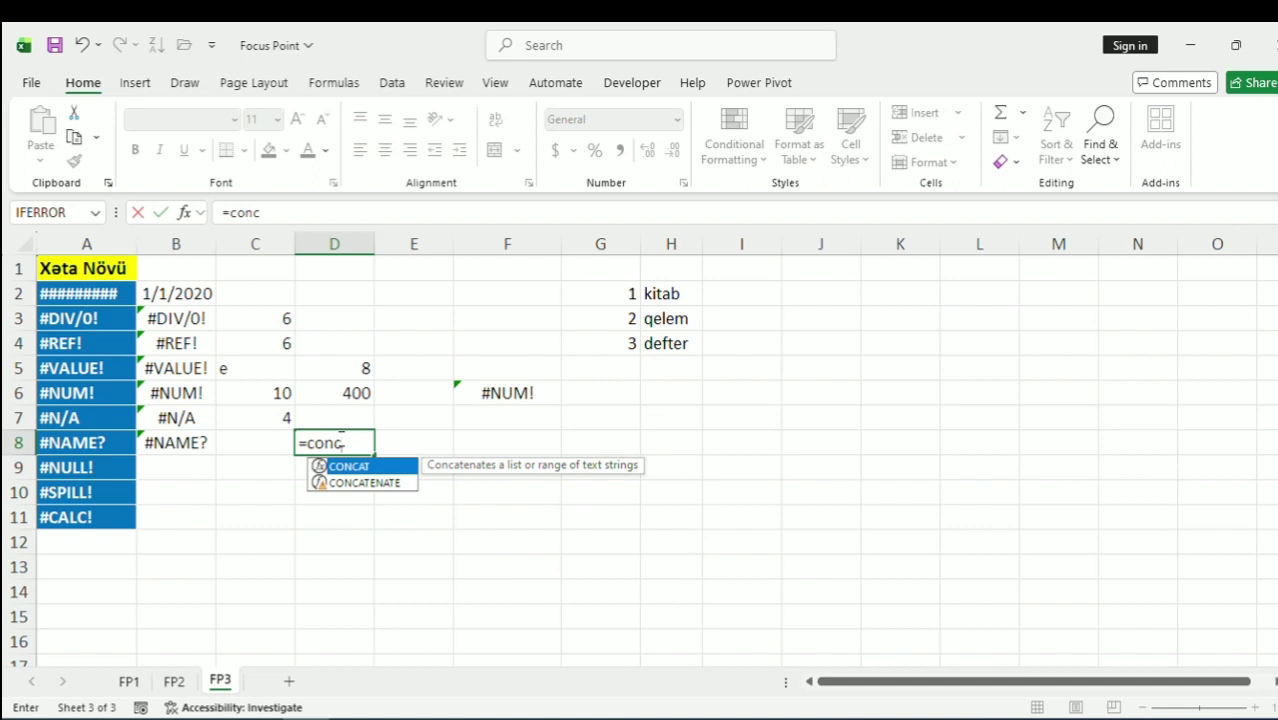
key(Tab)
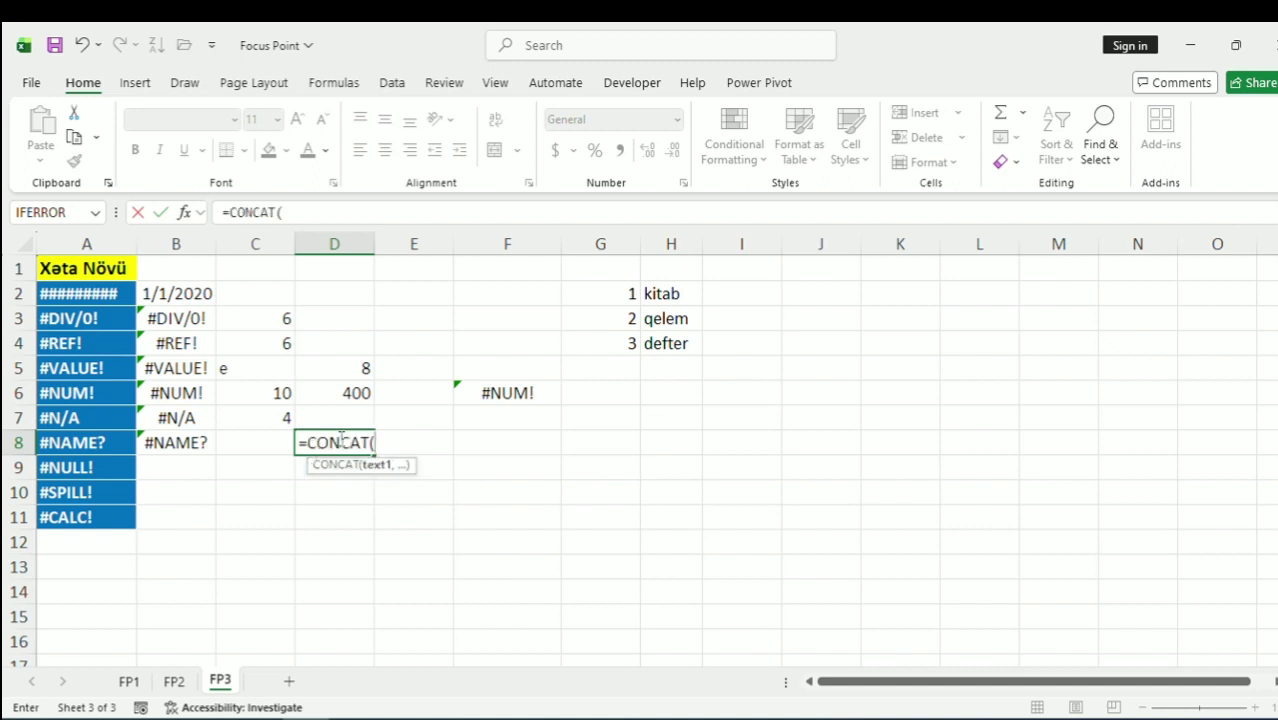
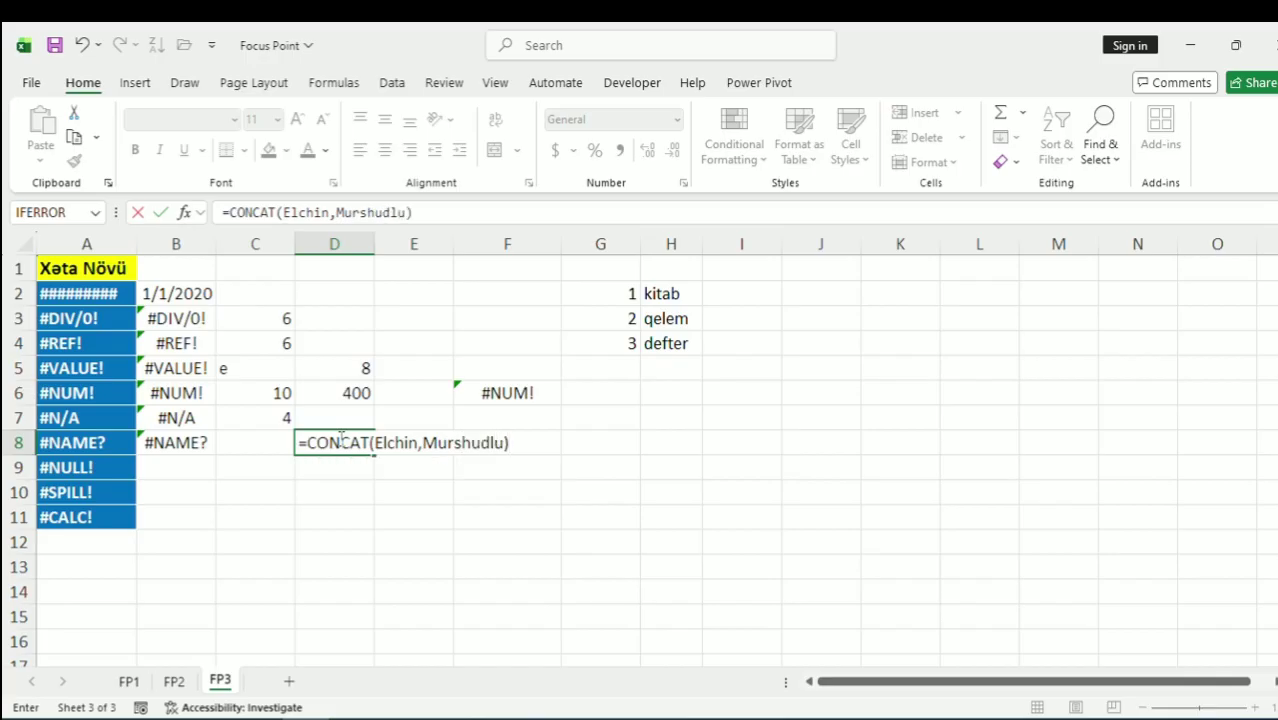
key(Return)
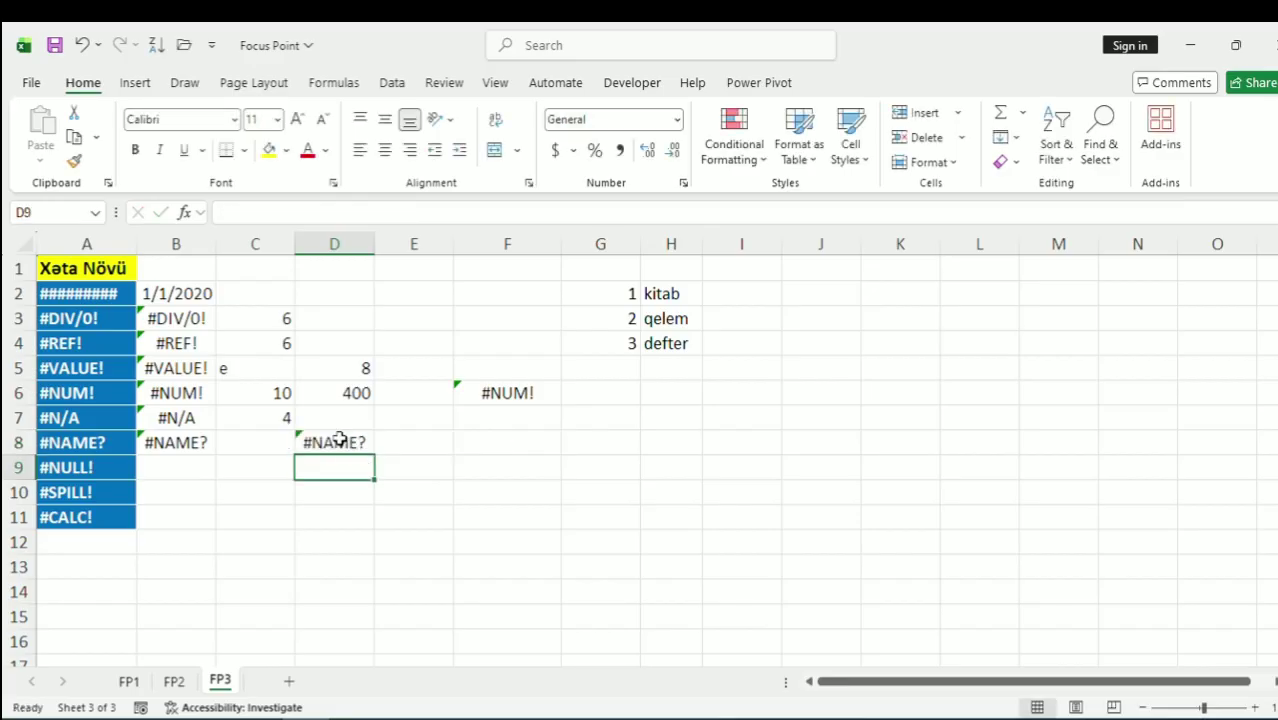
Wrap both name arguments of D8's CONCAT formula in double quotes to show the full name
double_click(340, 440)
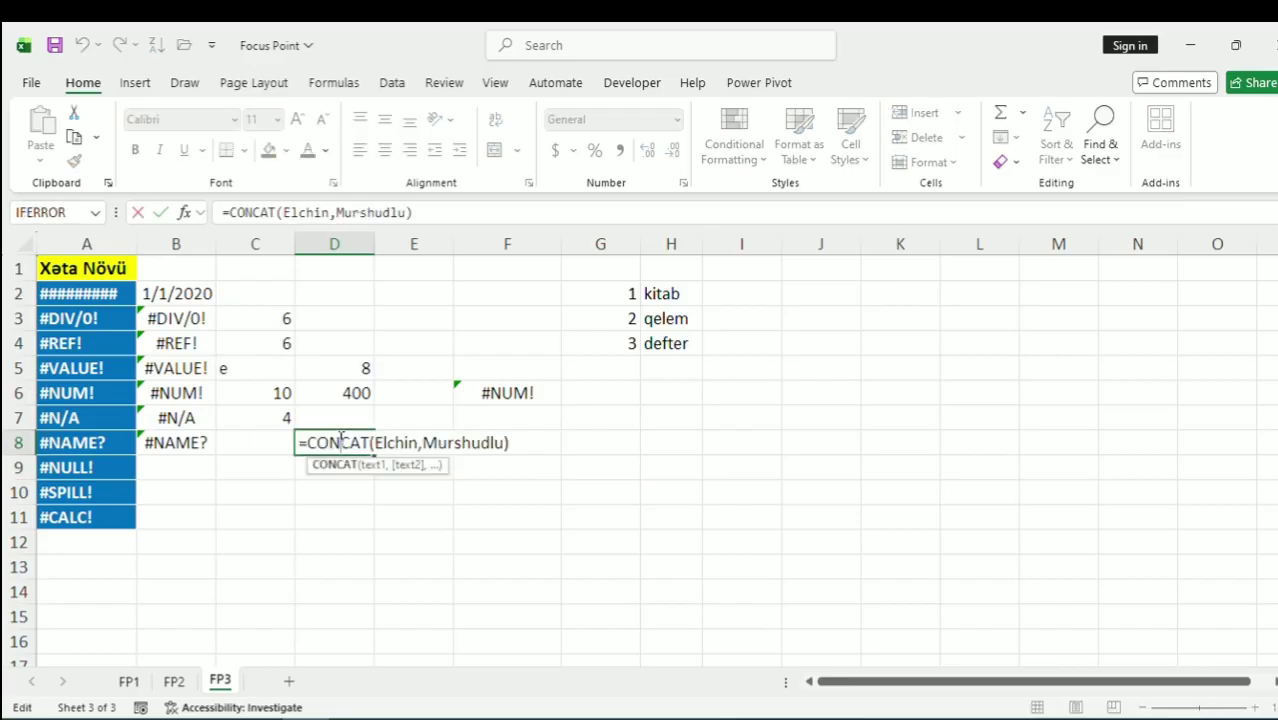
click(285, 212)
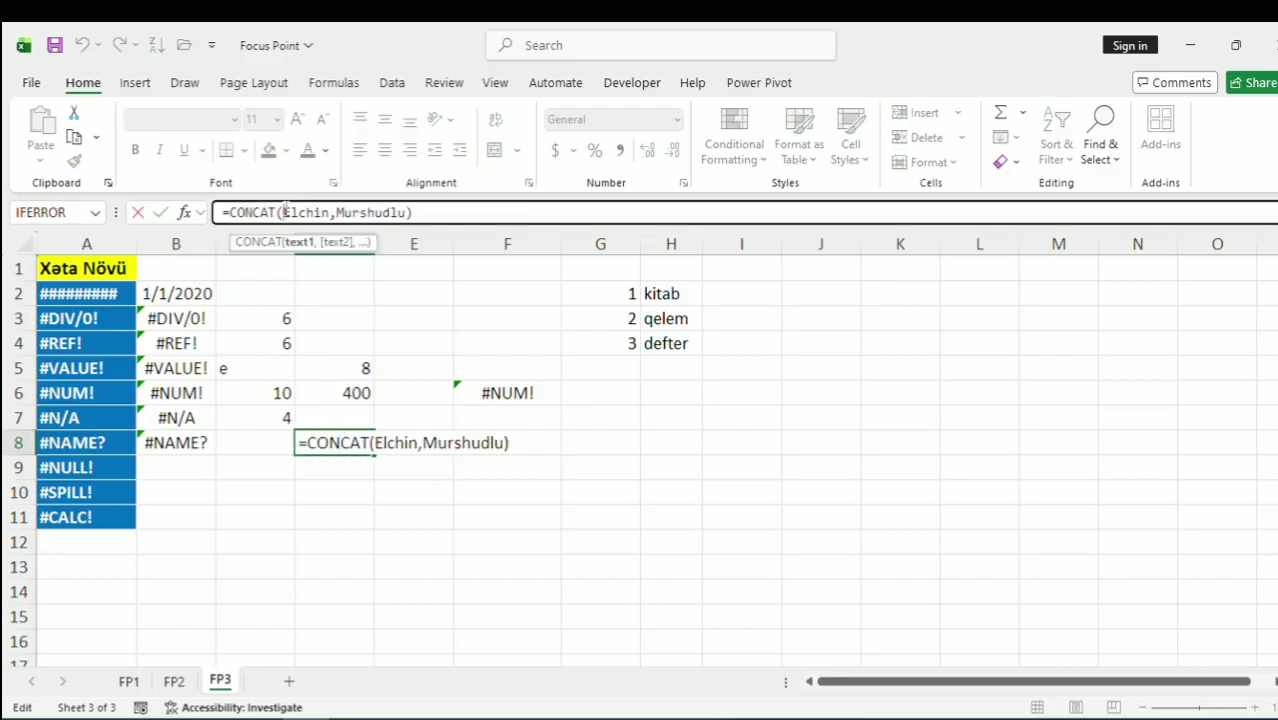
text(")
double_click(337, 213)
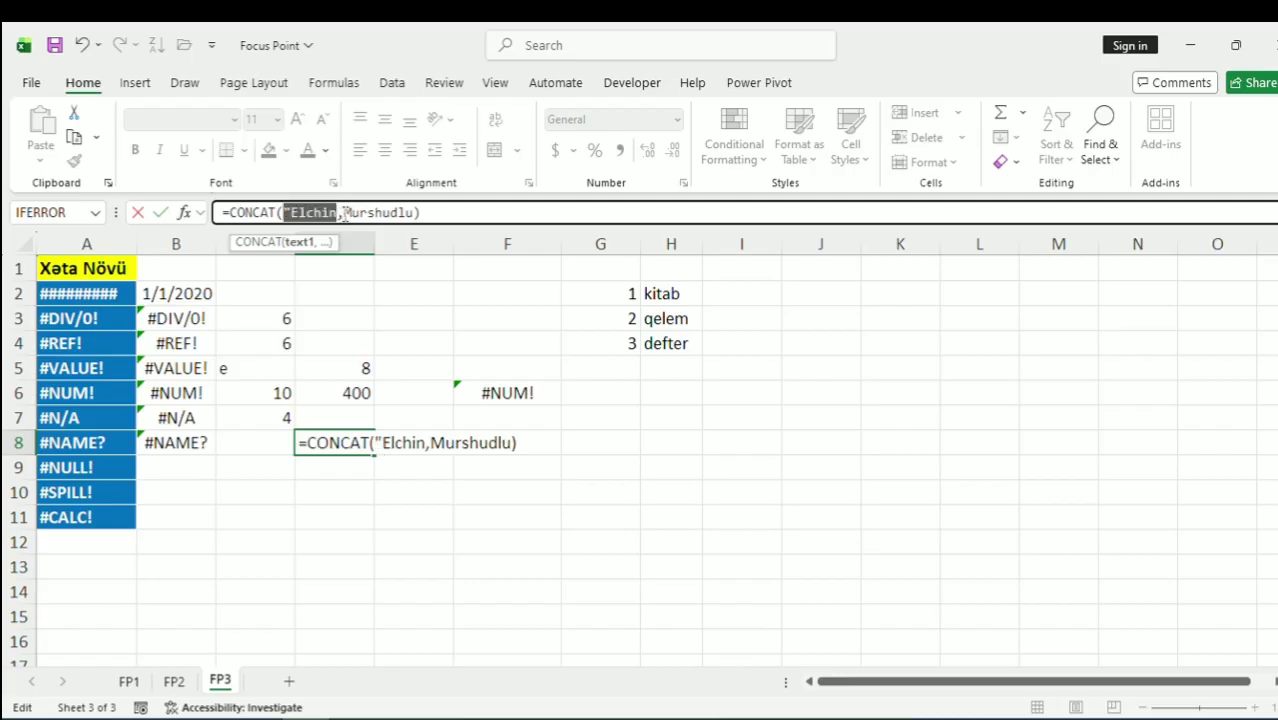
click(341, 213)
text(")
click(352, 212)
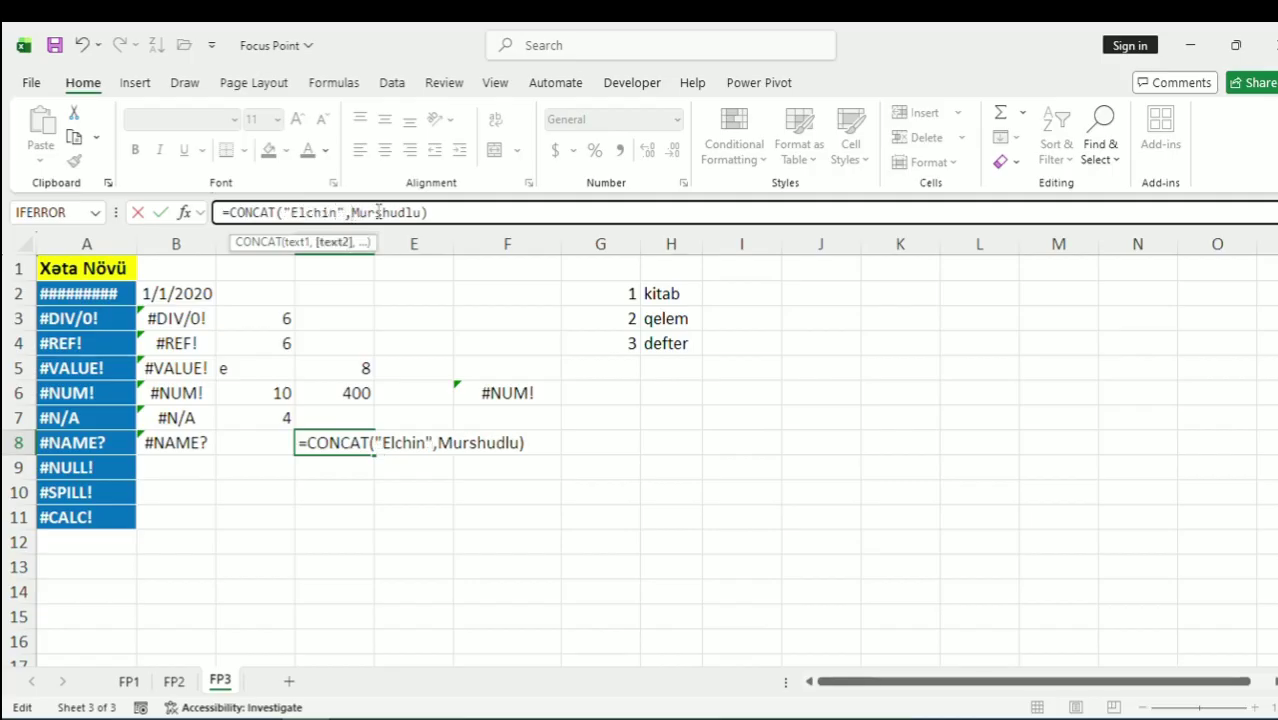
text(")
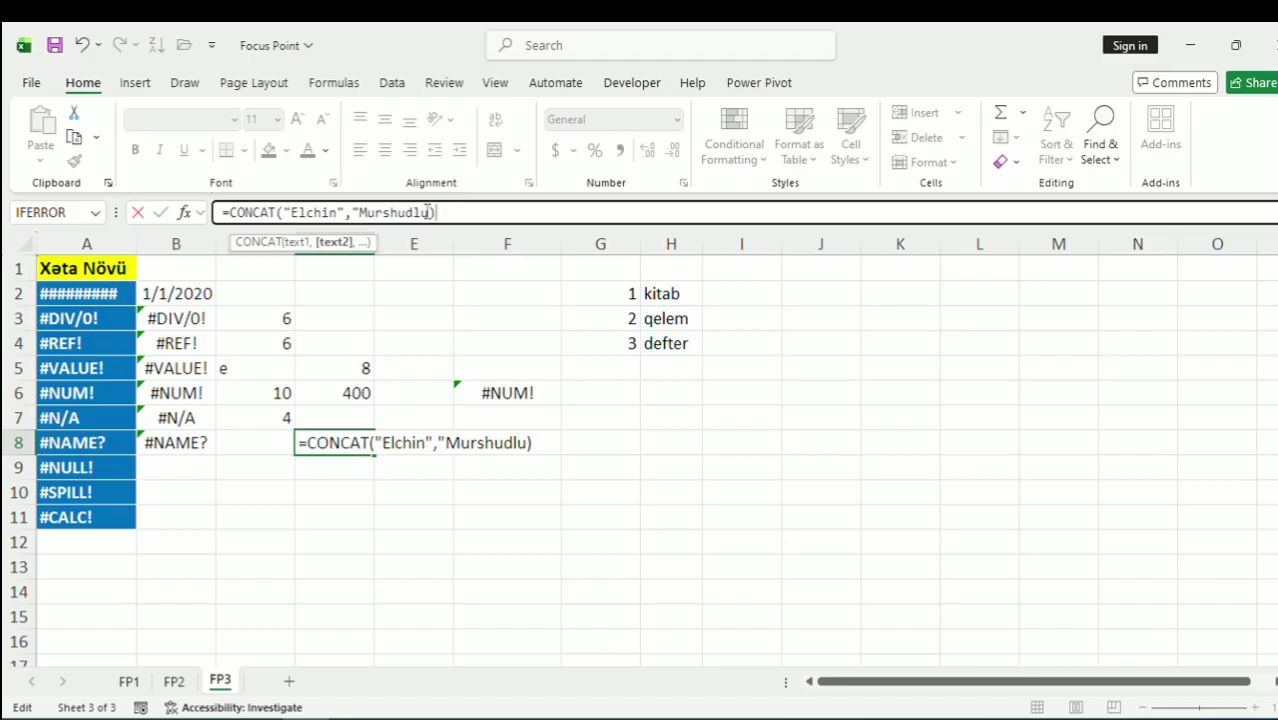
click(429, 212)
text(")
key(Return)
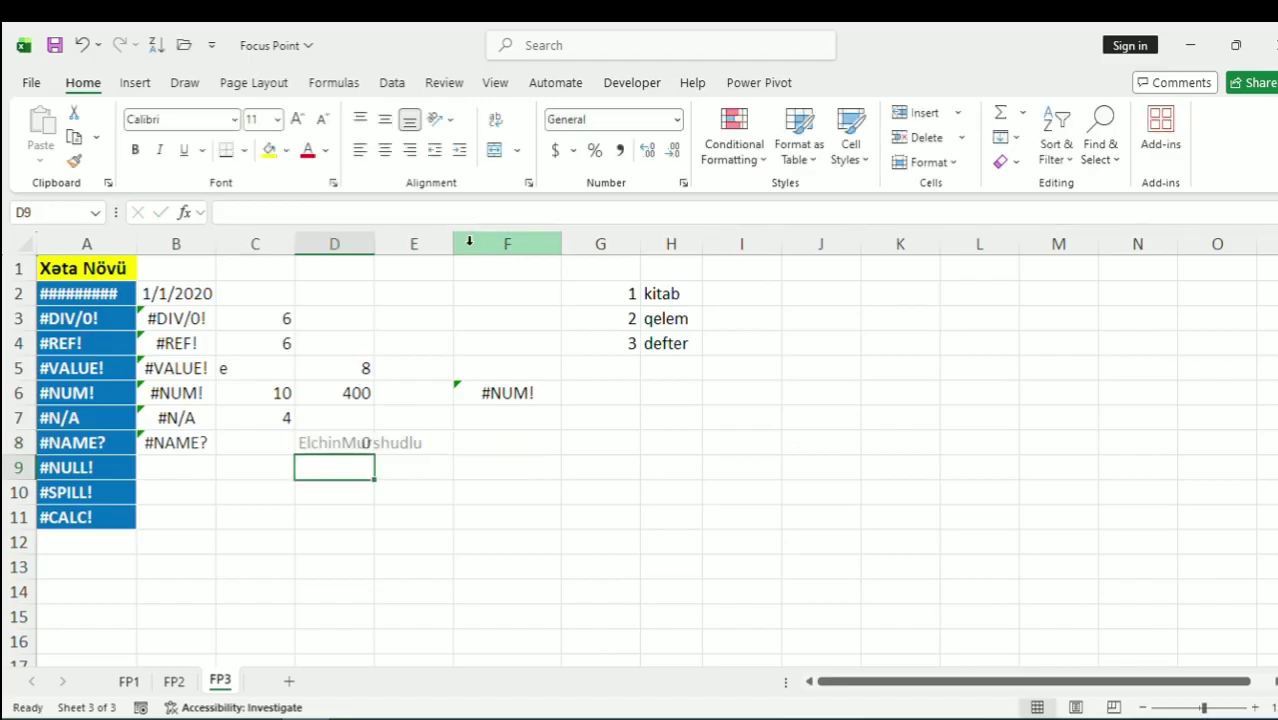
click(338, 432)
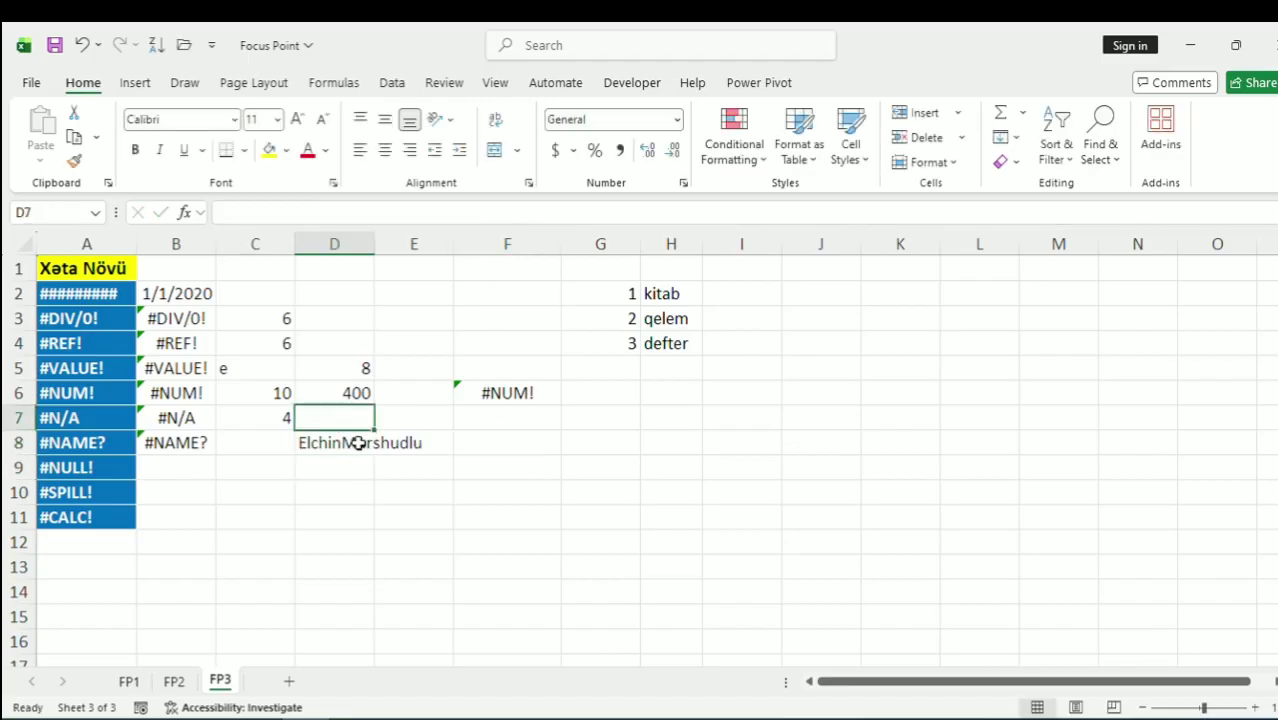
double_click(177, 468)
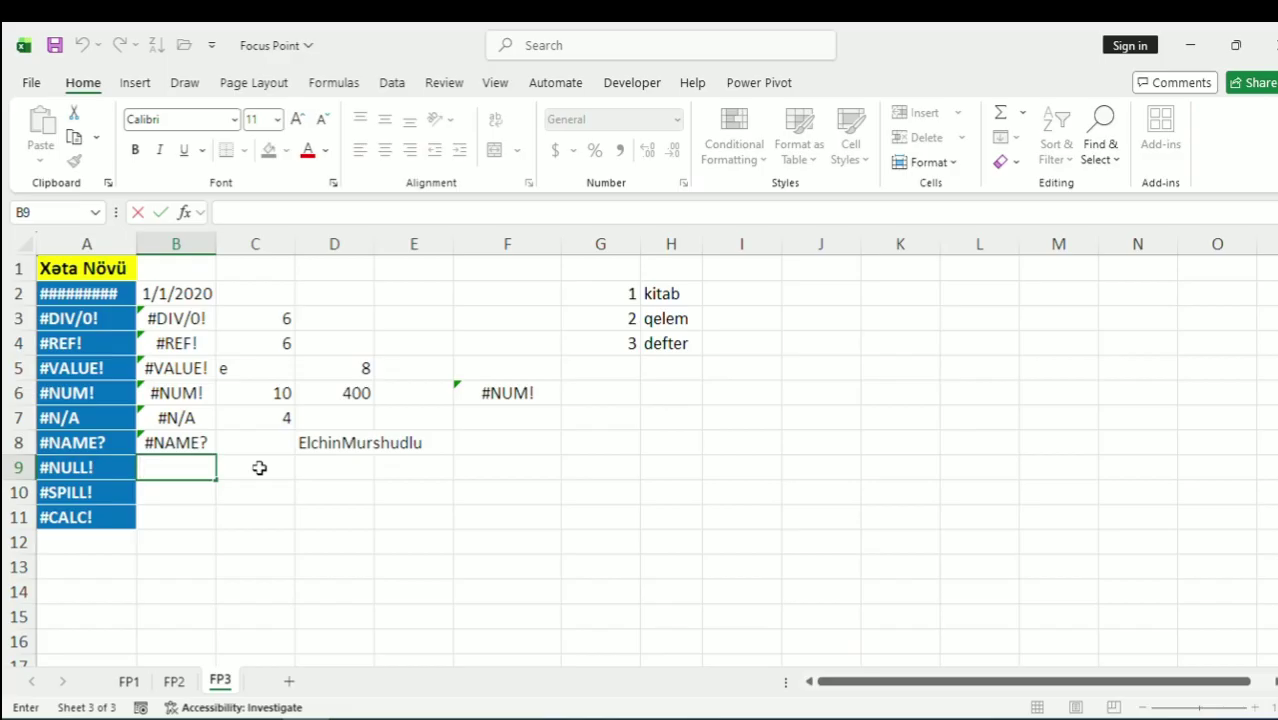
Enter =C6+C7 in B9, then replace the plus with a space
click(248, 484)
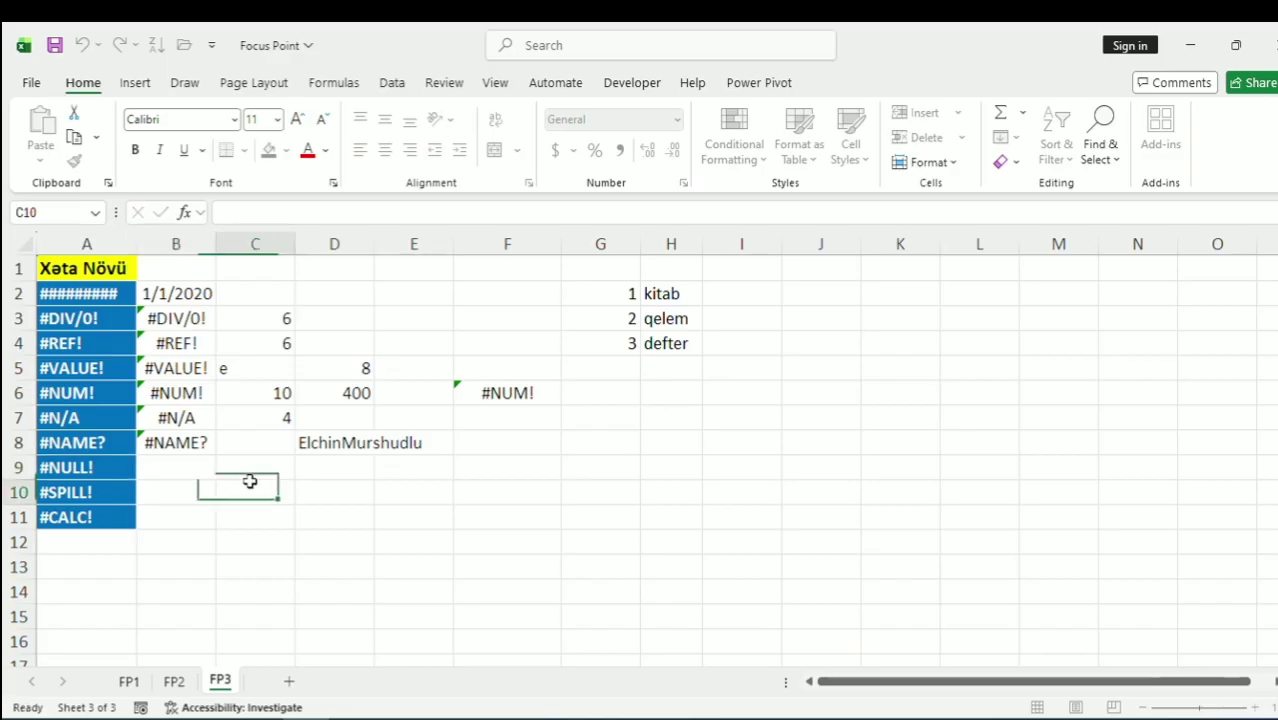
click(172, 487)
click(165, 462)
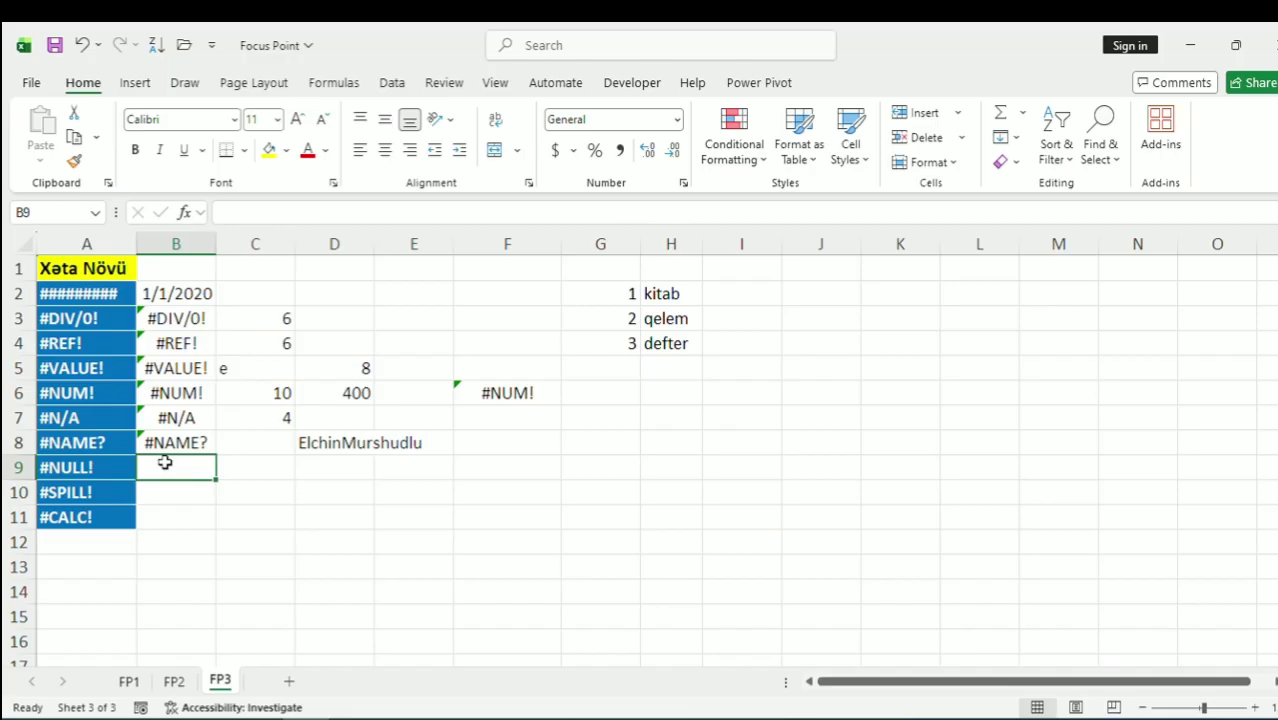
text(=)
click(280, 392)
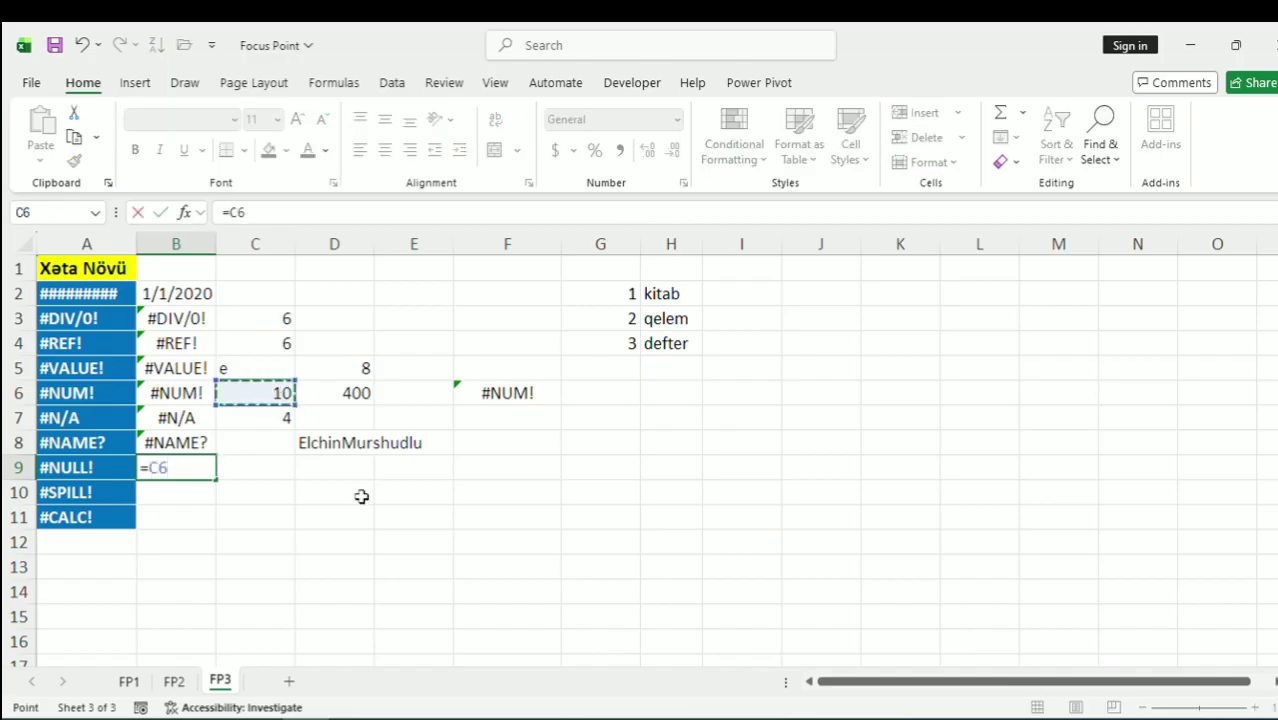
text(+)
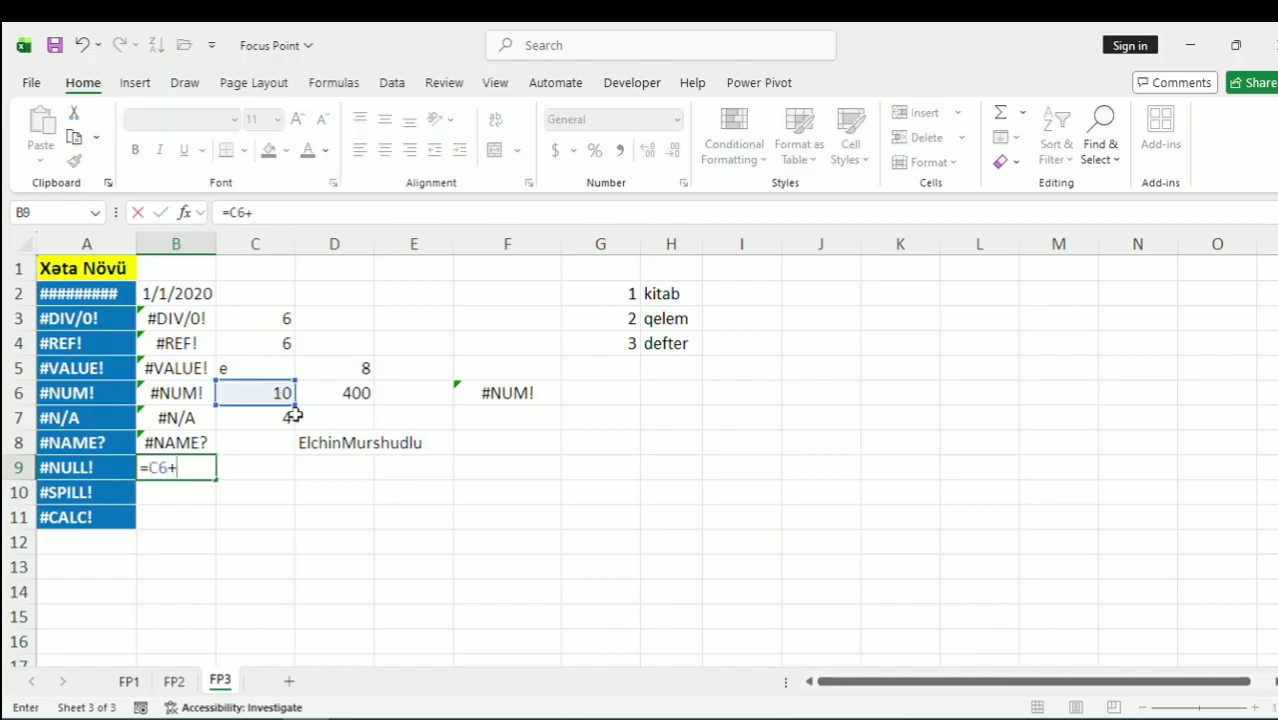
click(294, 415)
click(251, 419)
key(Return)
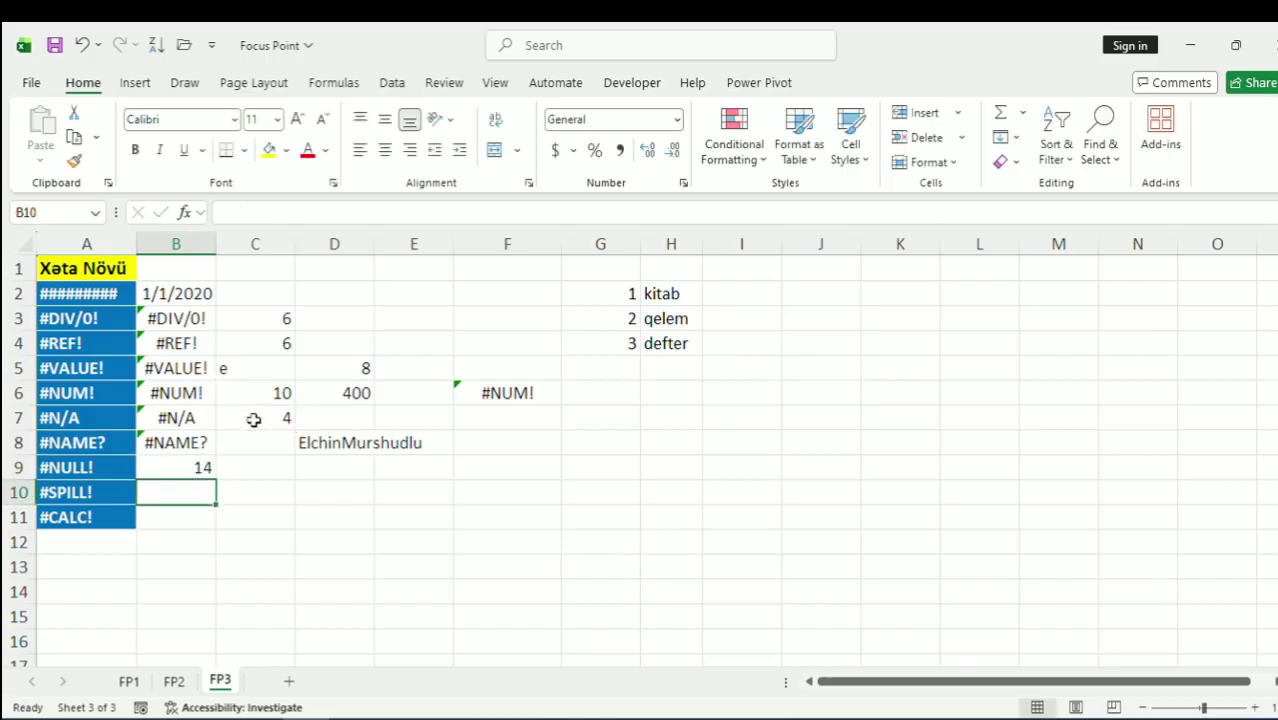
click(203, 465)
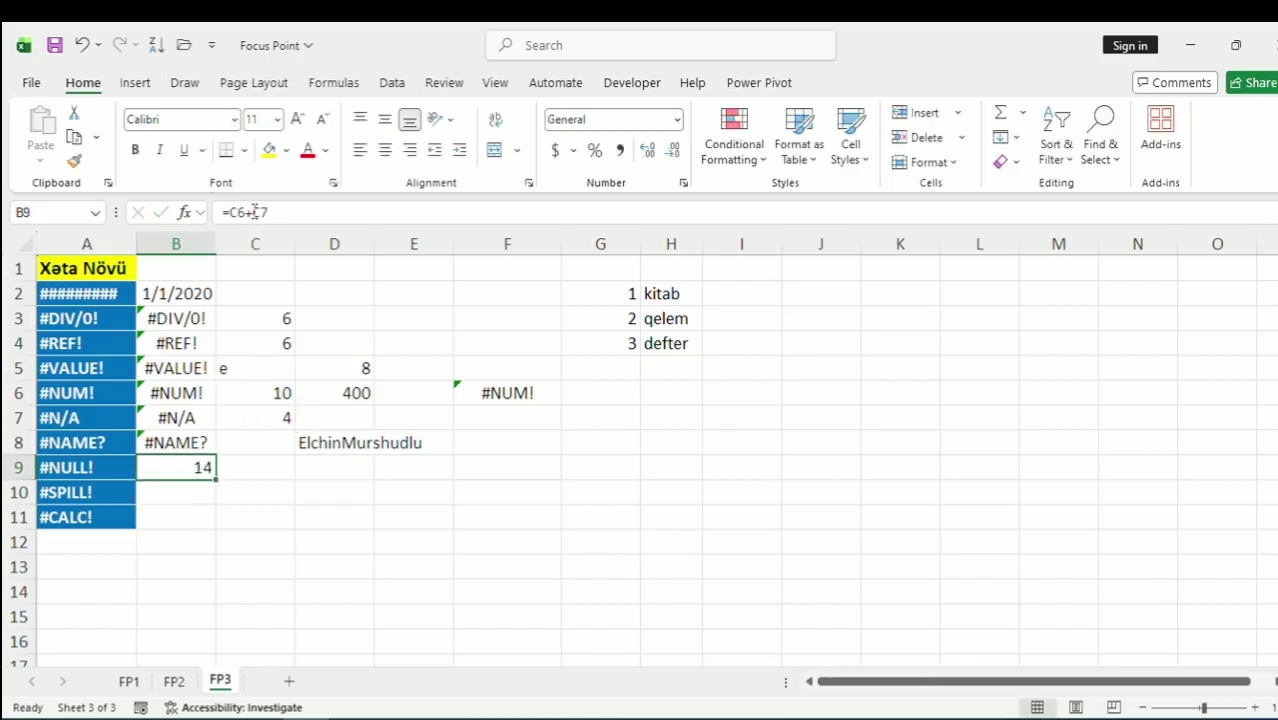
click(254, 212)
key(BackSpace)
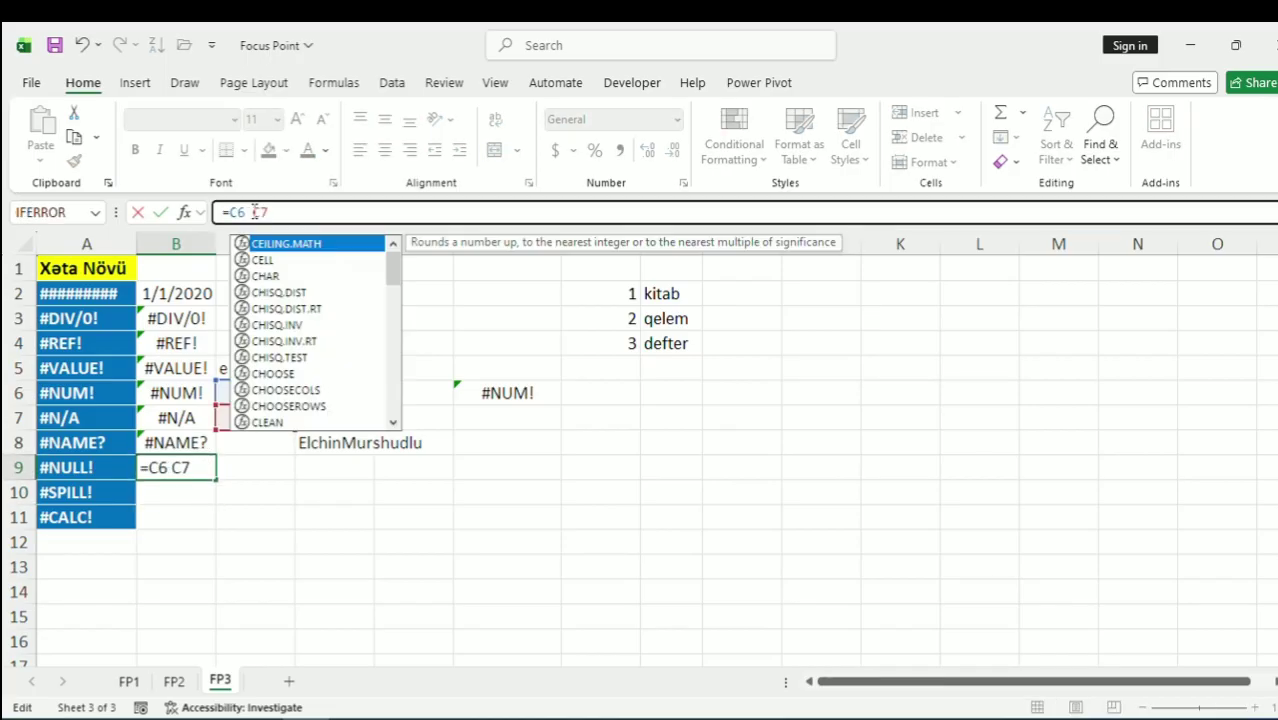
key(Return)
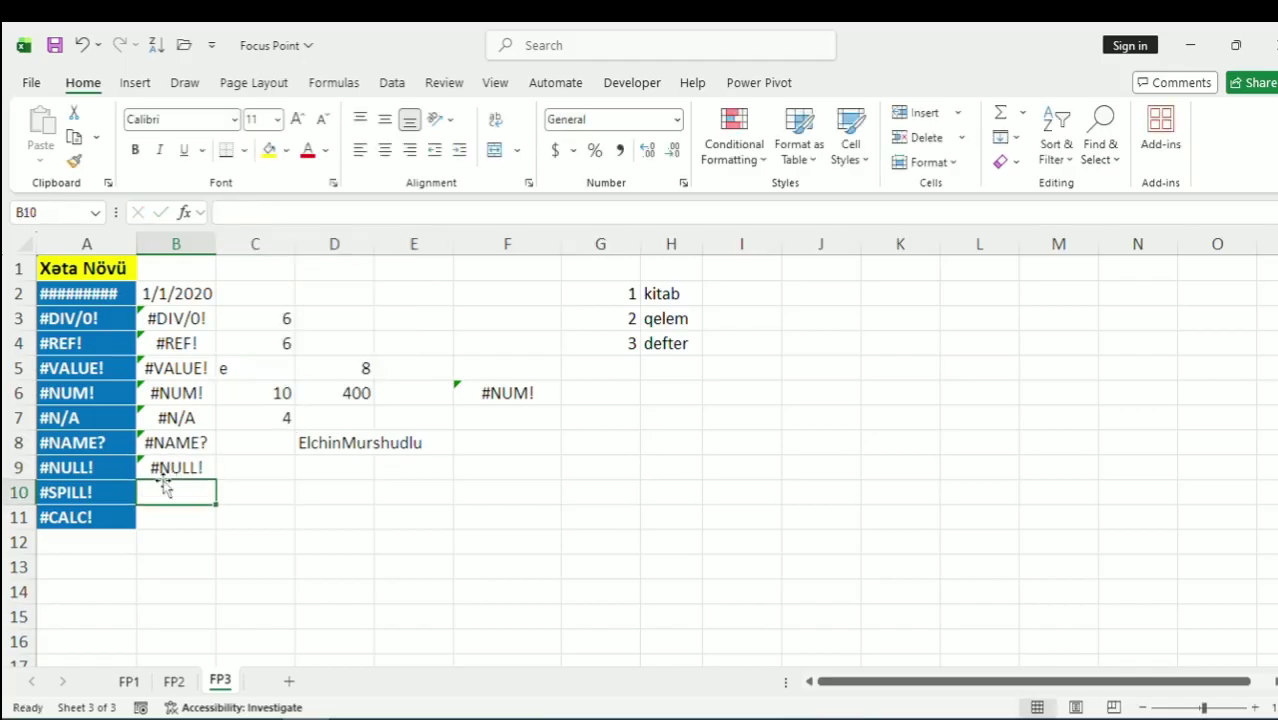
click(175, 463)
Enter =SUM(C3 C4) in C9, with a space replacing the colon, producing #NULL!
click(259, 464)
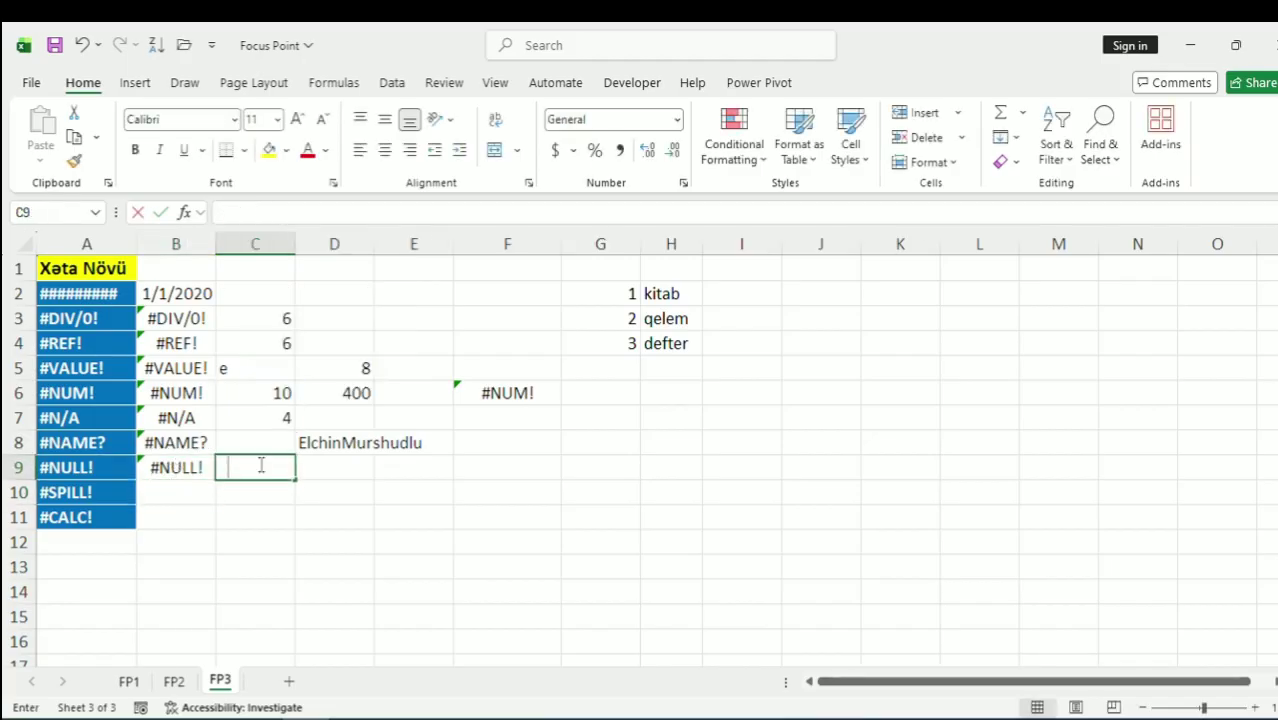
text(=sum)
key(Tab)
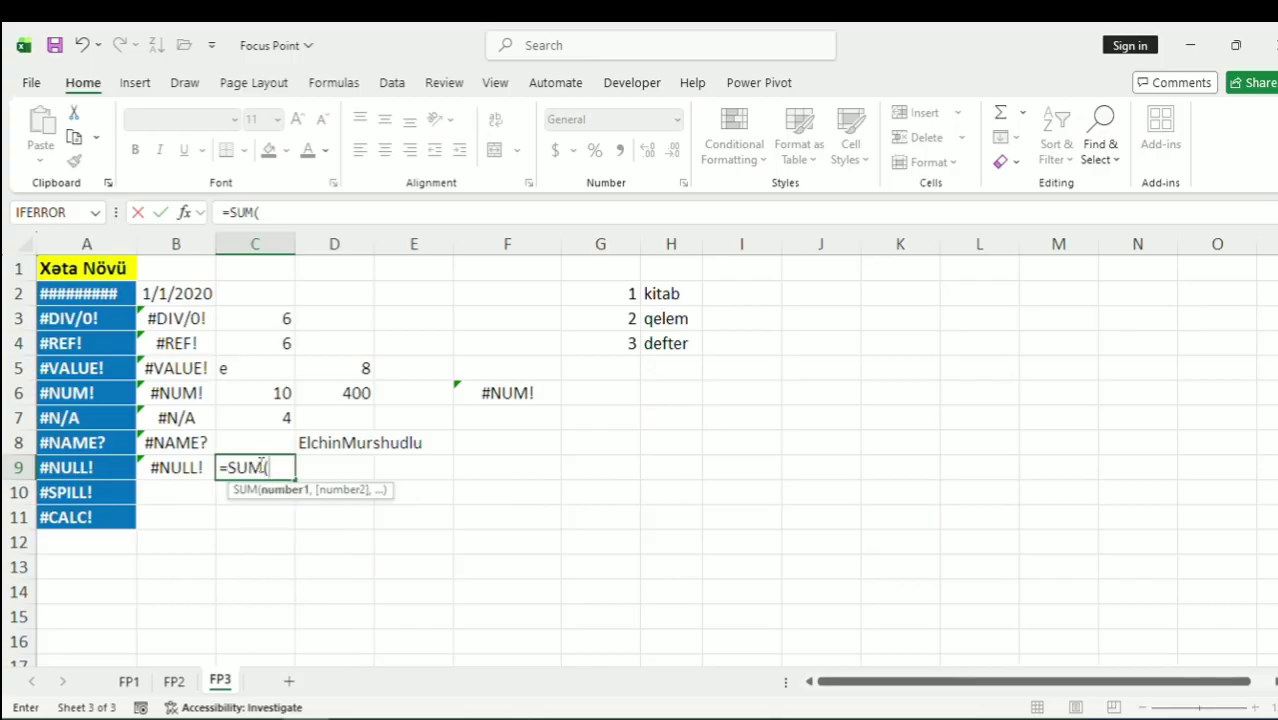
drag(283, 317, 279, 344)
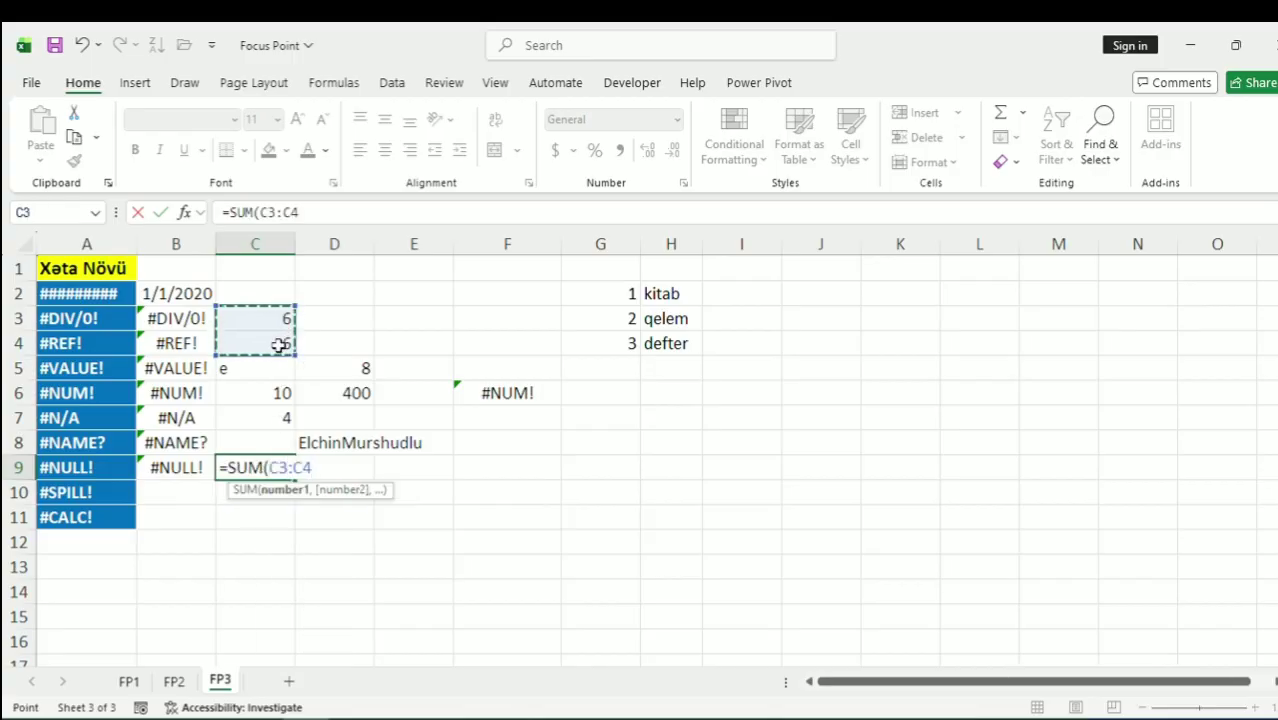
text())
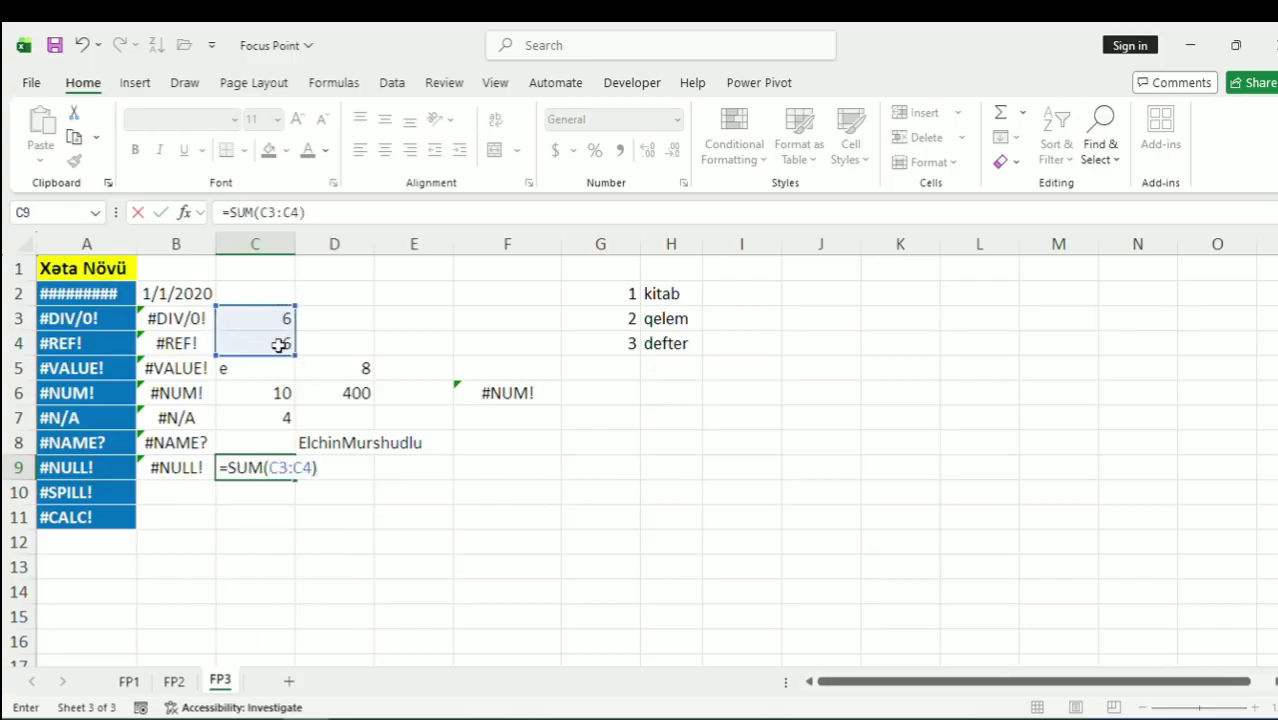
click(294, 468)
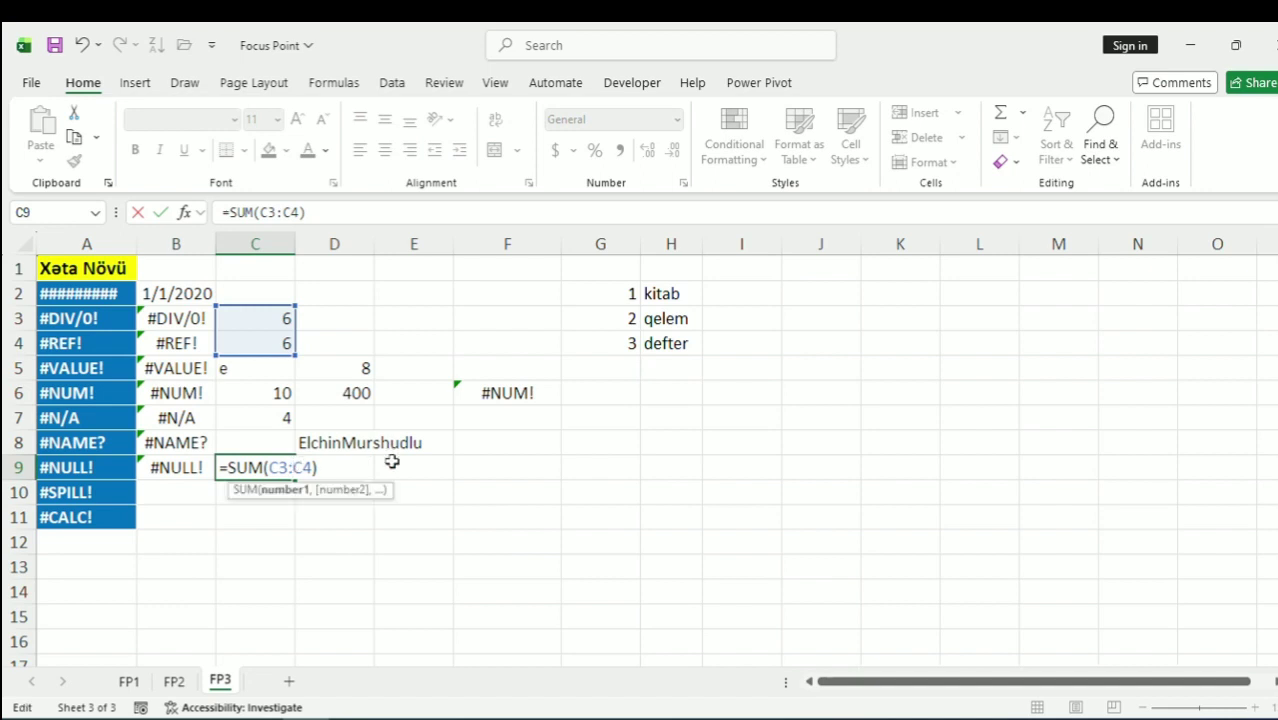
key(BackSpace)
key(Return)
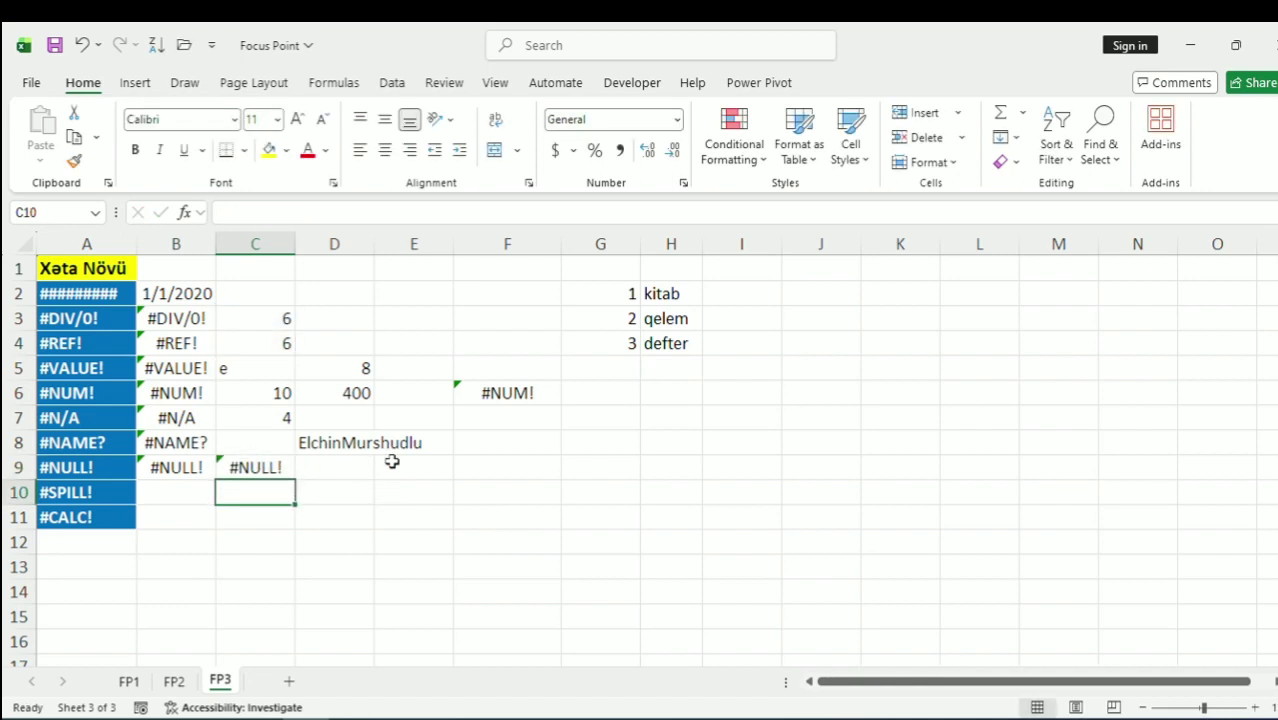
click(208, 498)
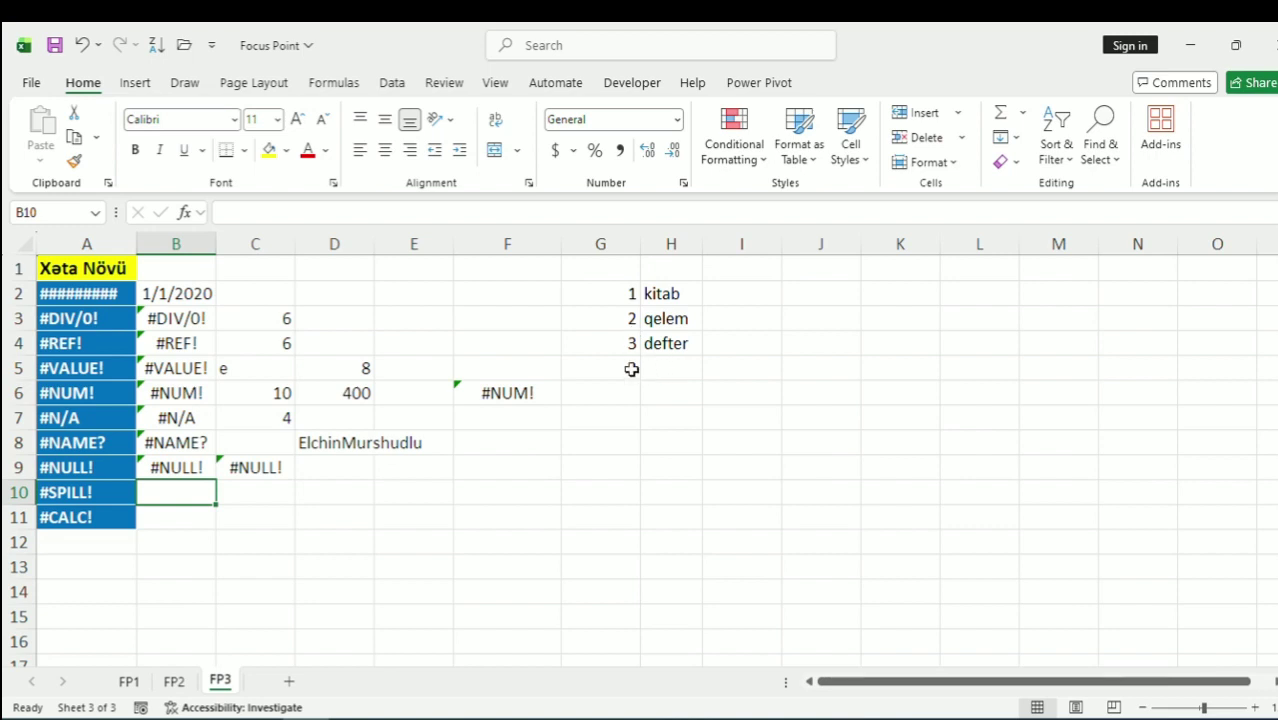
Extend the G:H list by copying the 2 qelem row into rows 5 and 6
click(634, 369)
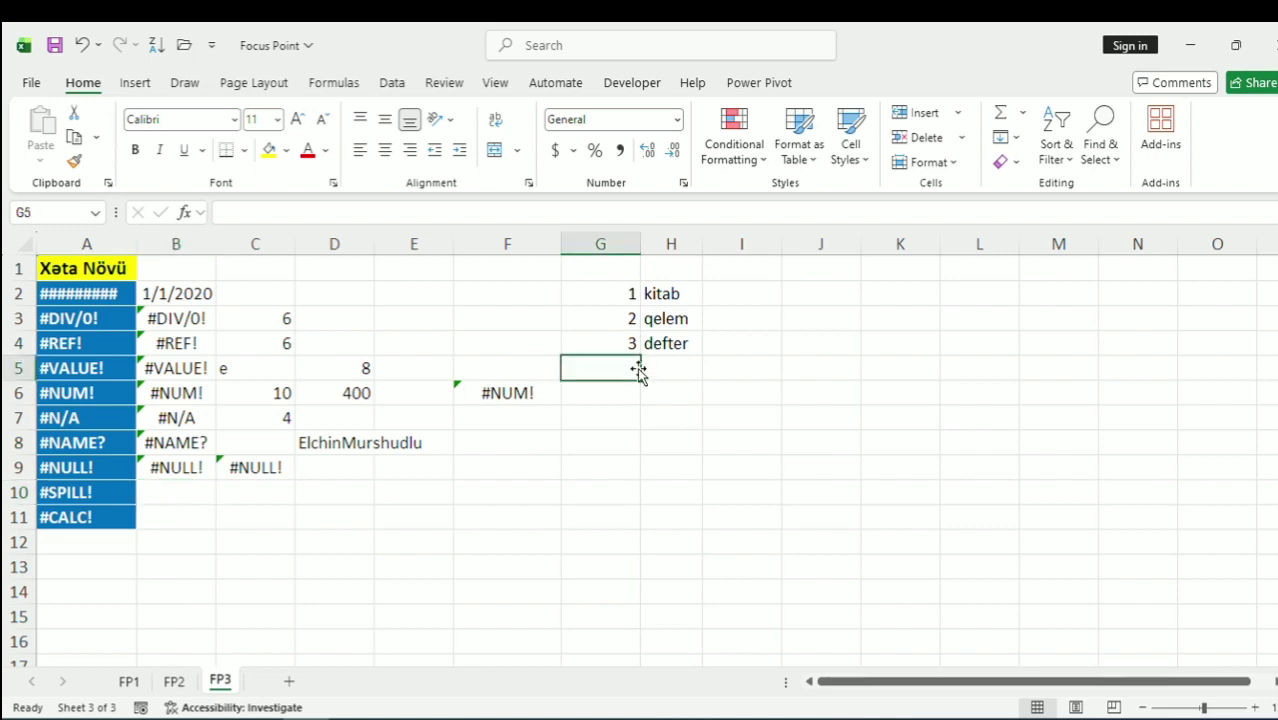
text(2)
key(Tab)
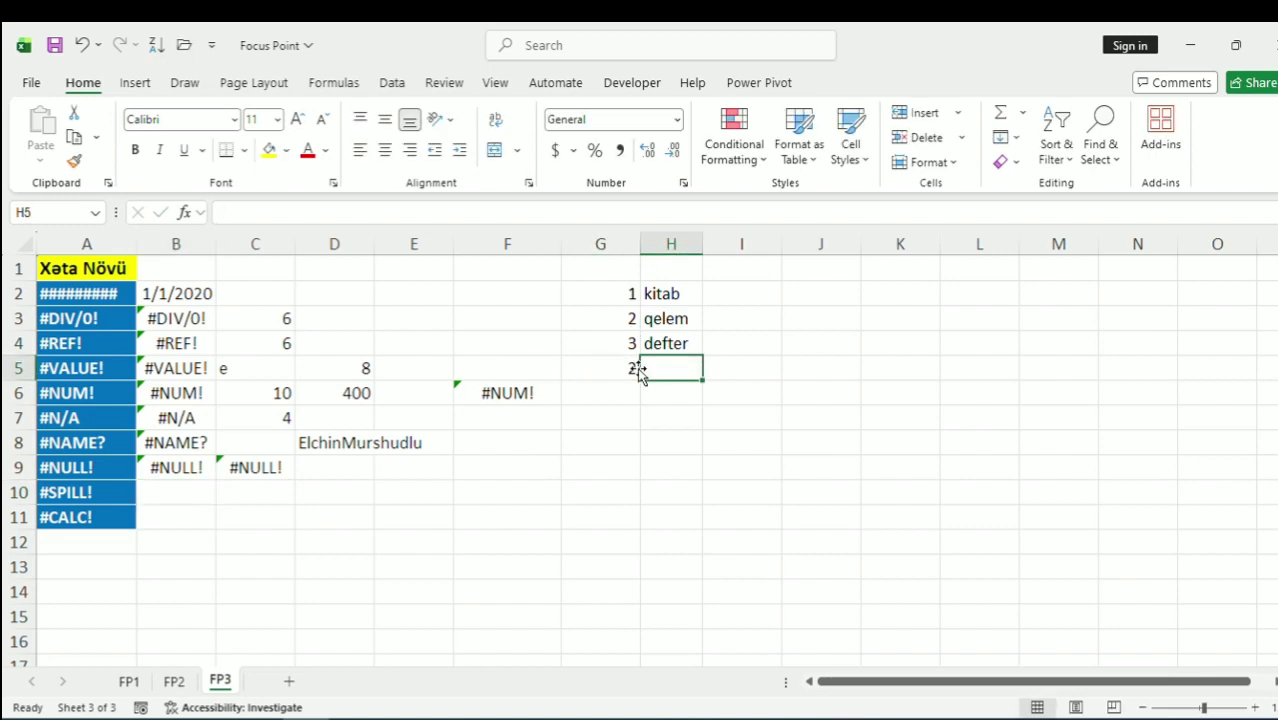
click(606, 317)
click(690, 319)
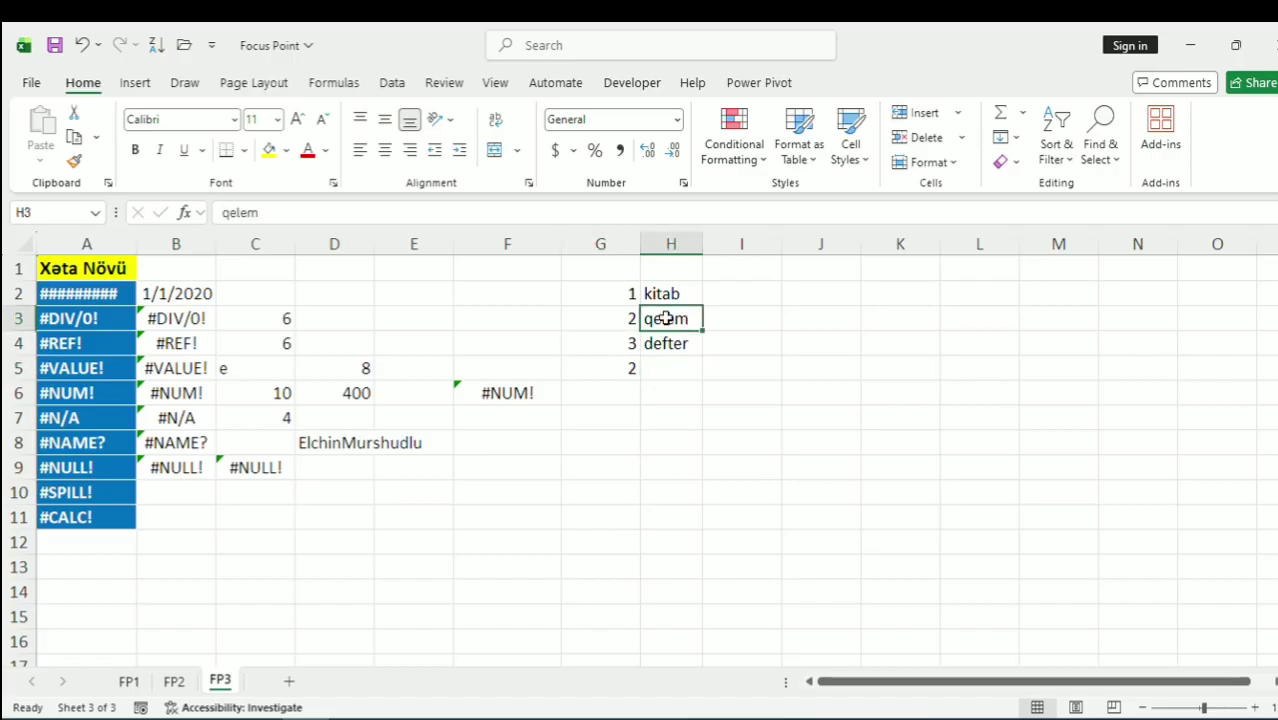
key(Left)
key(shift+Right)
key(ctrl+c)
key(Down)
key(Down)
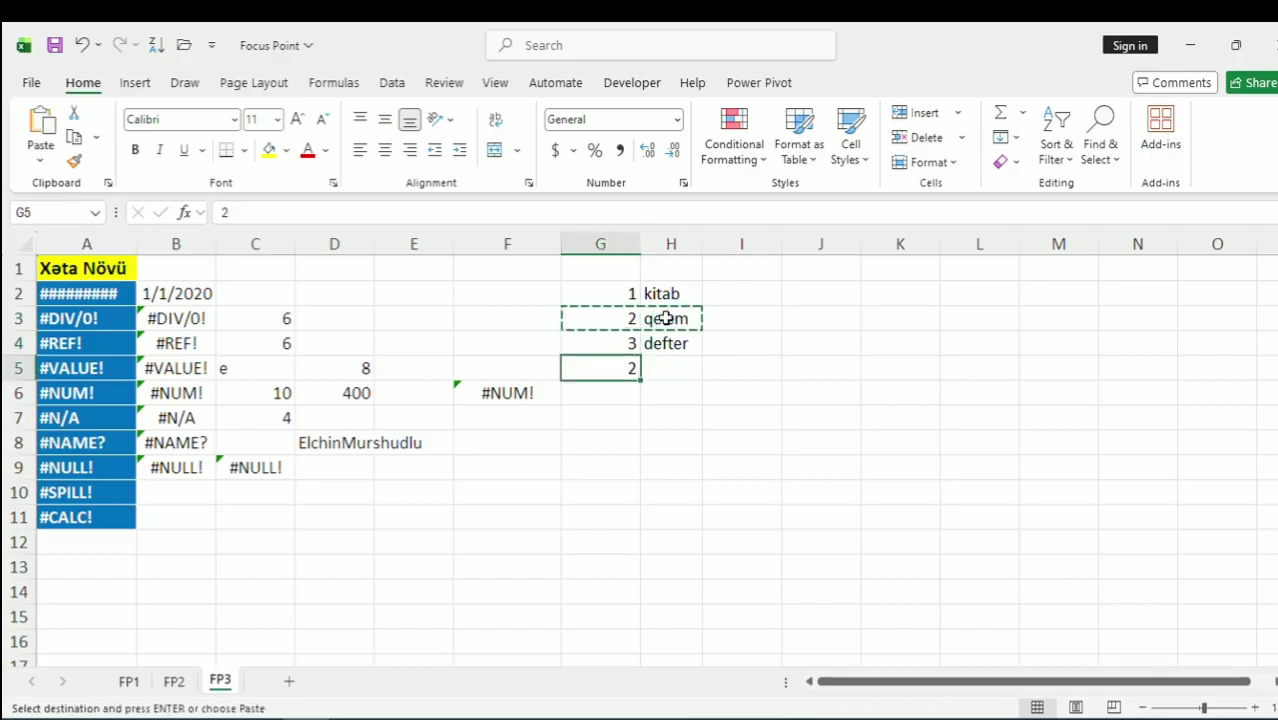
key(ctrl+v)
key(Down)
key(ctrl+v)
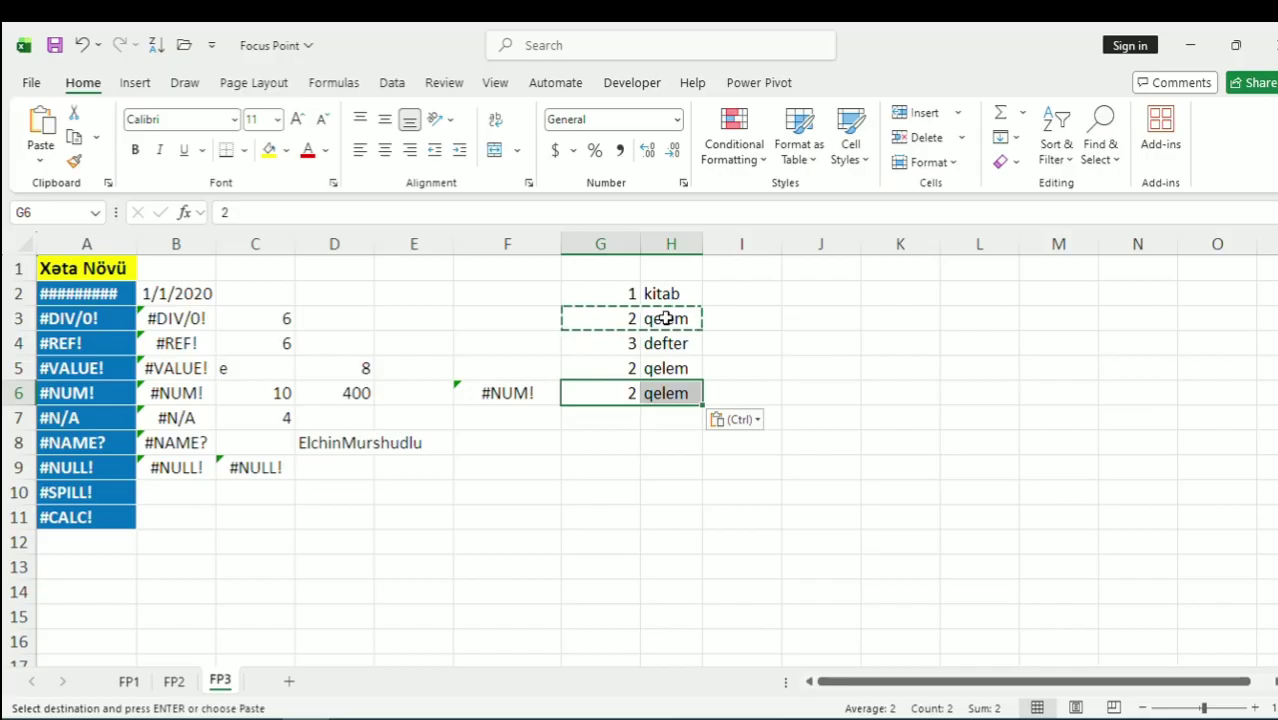
Enter =FILTER(G2:H6,H2:H6,"") in E4, which returns #VALUE!
double_click(408, 316)
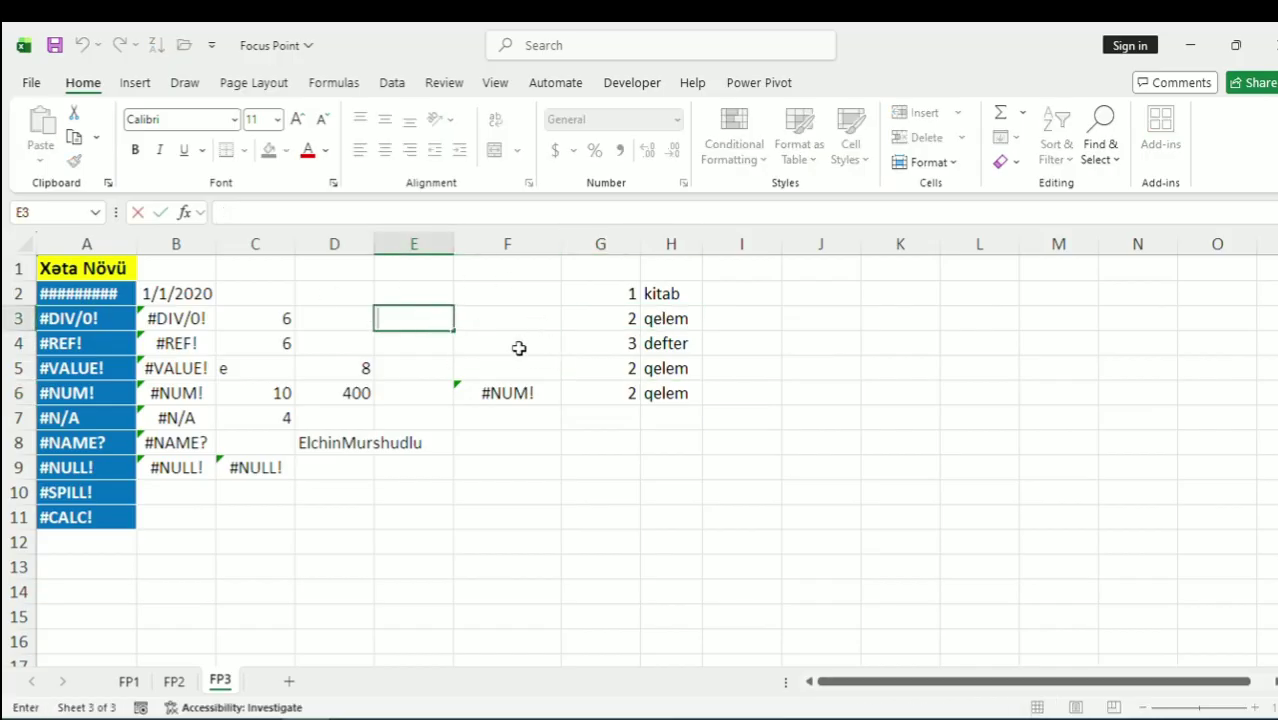
click(436, 340)
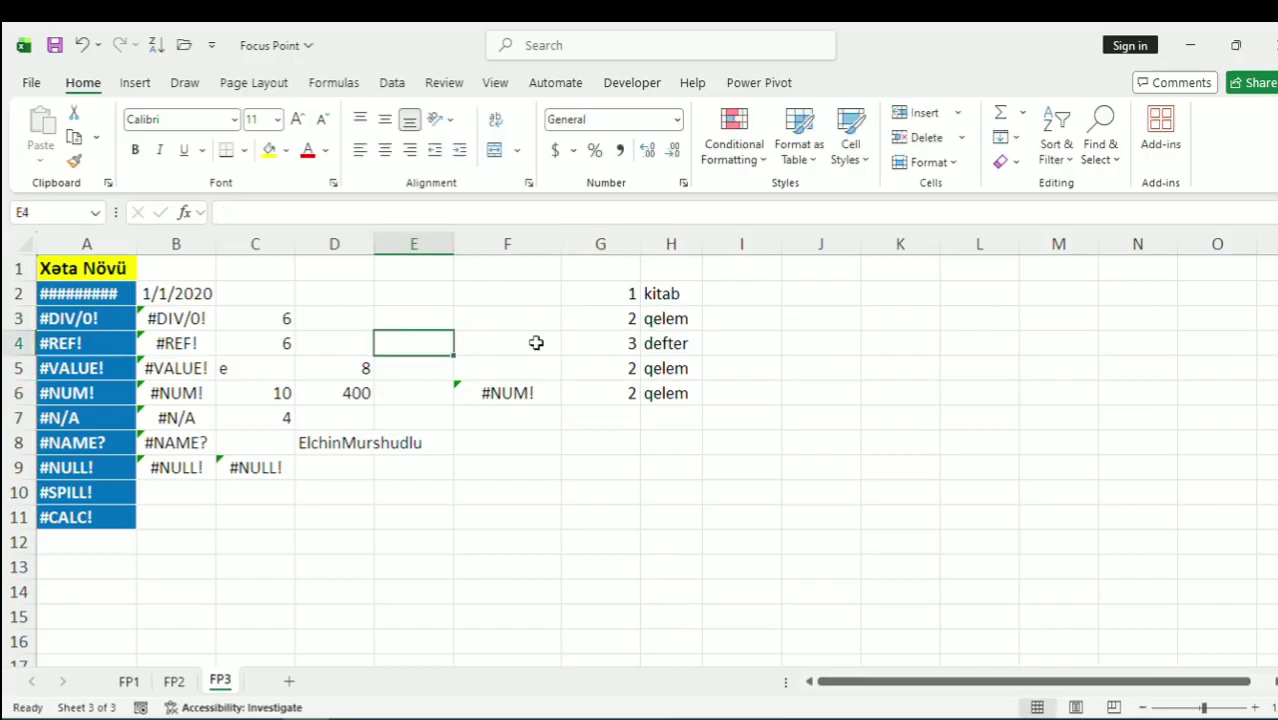
text(=filt)
key(Tab)
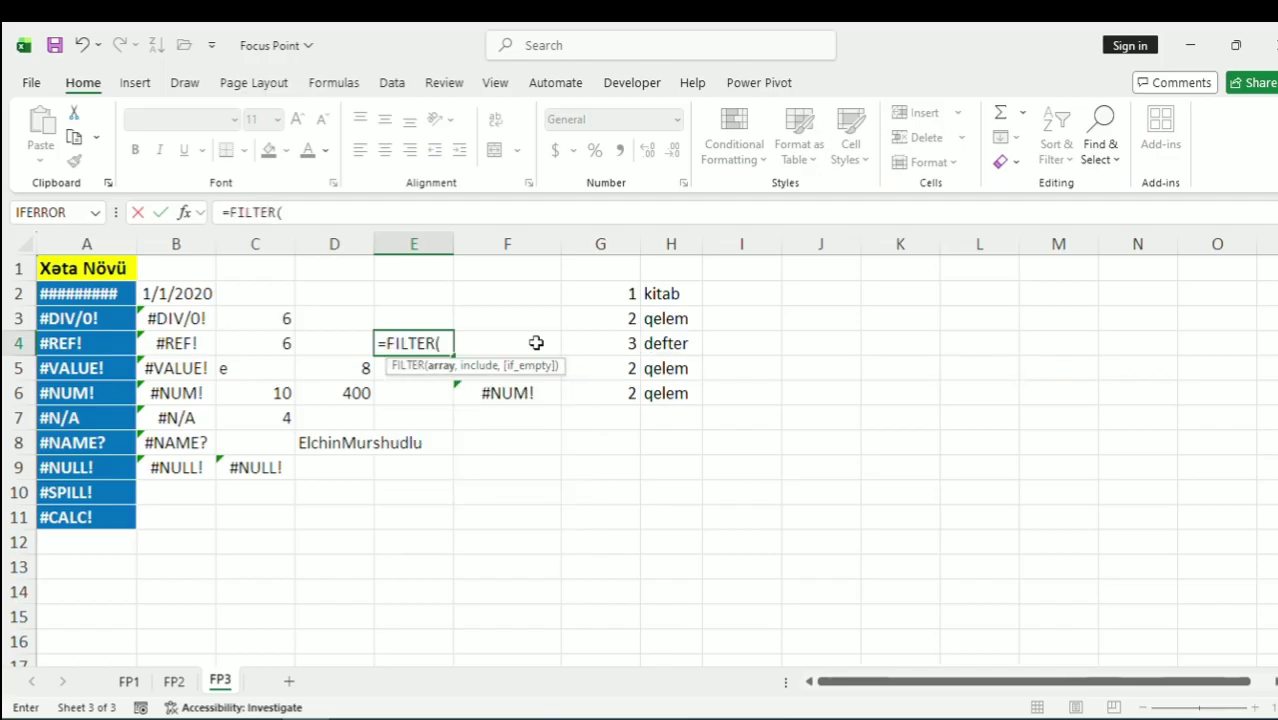
drag(627, 293, 660, 390)
text(,)
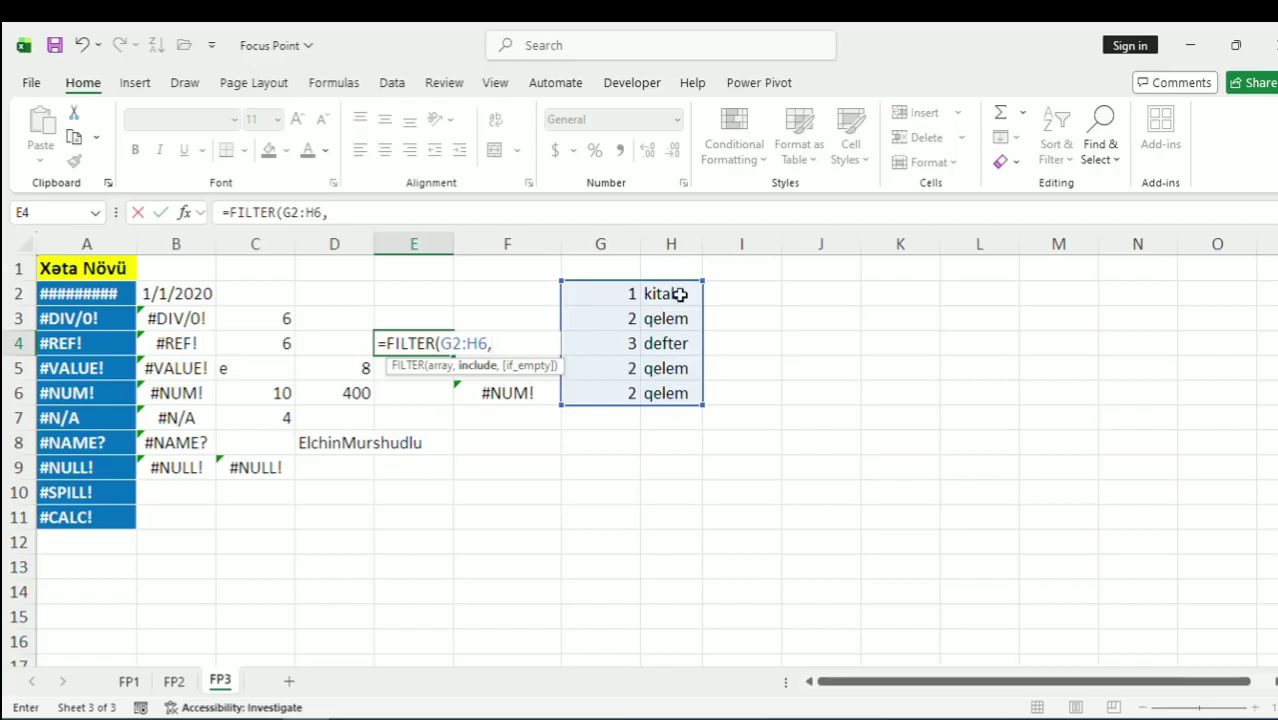
drag(676, 343, 677, 370)
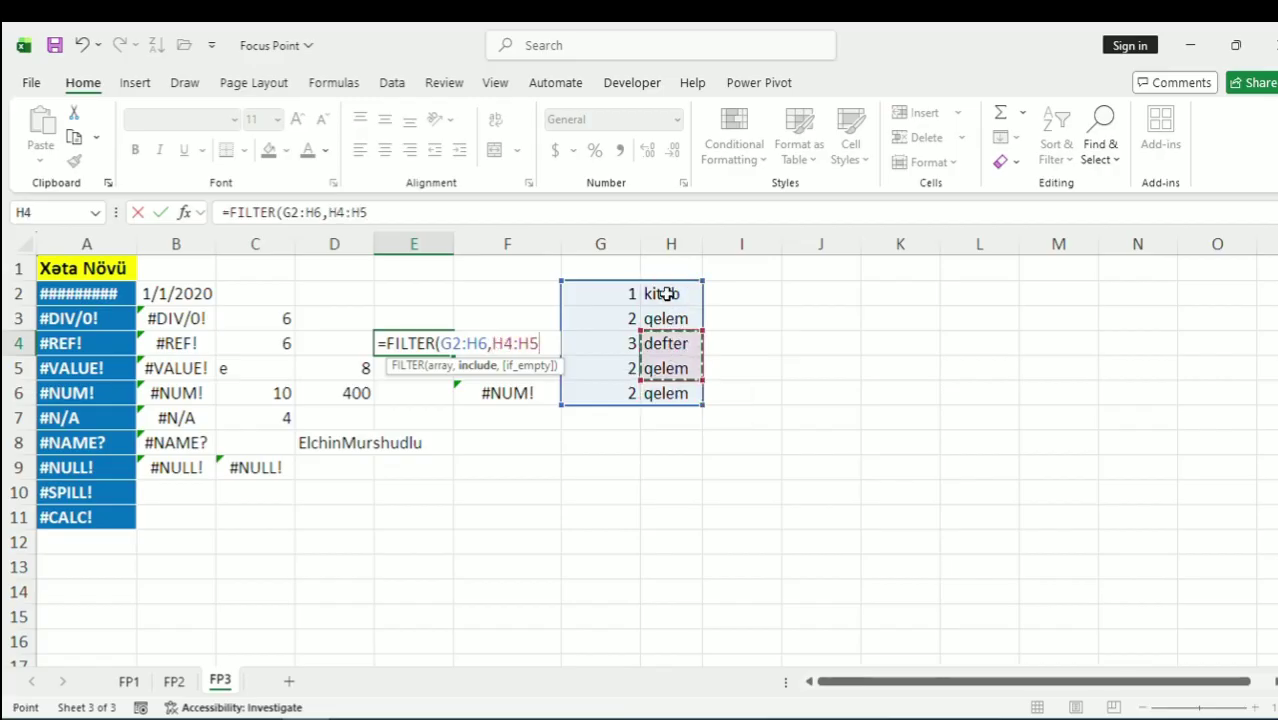
drag(667, 294, 669, 393)
text(,)
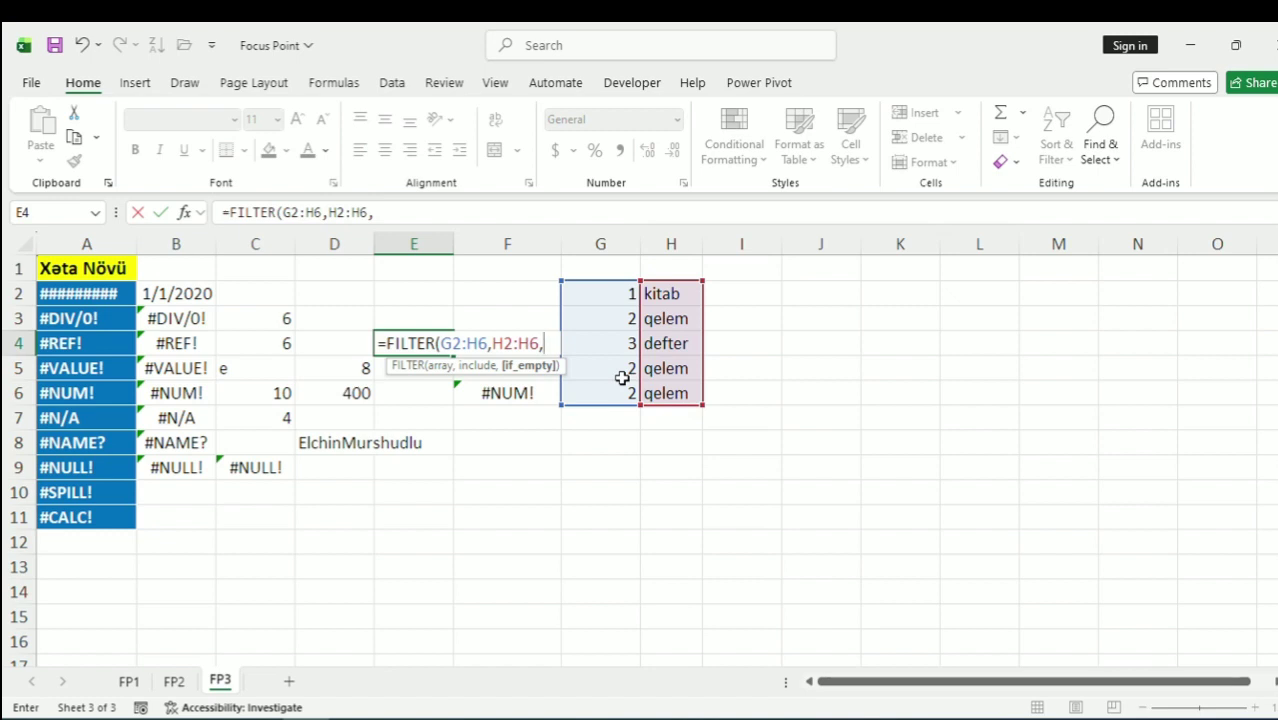
text(@@)
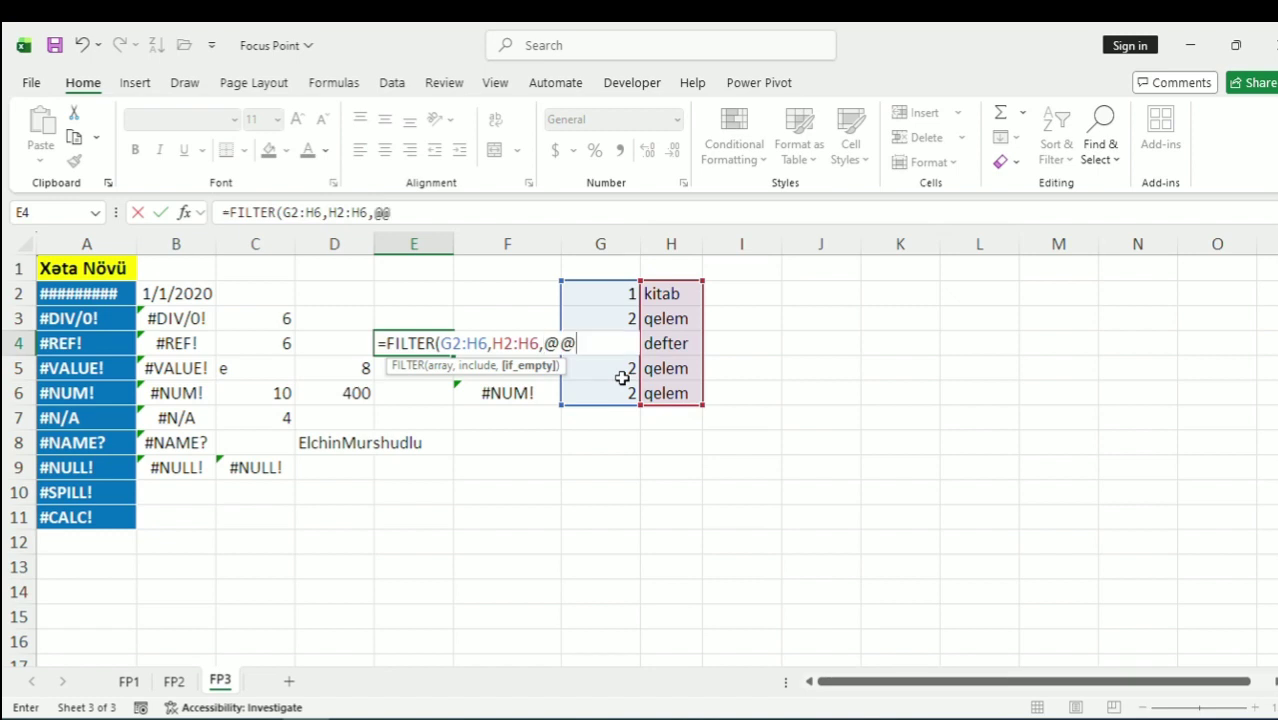
key(BackSpace)
key(BackSpace)
text(""))
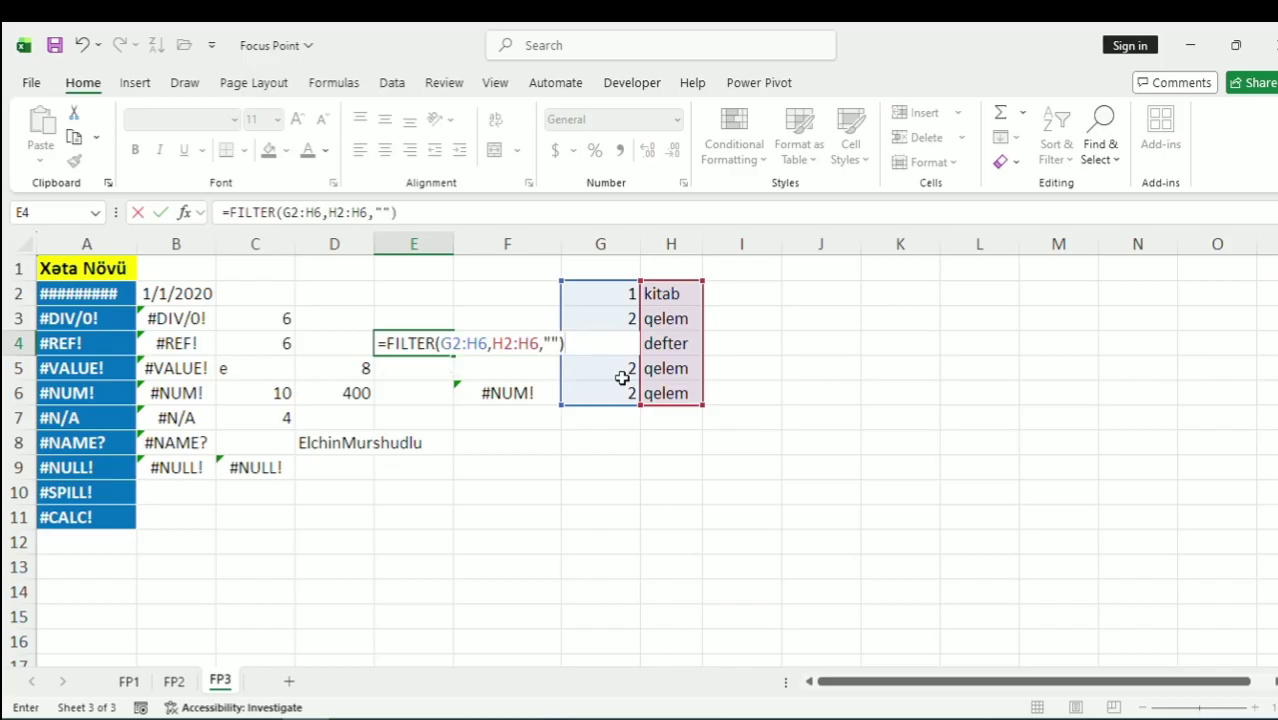
key(Return)
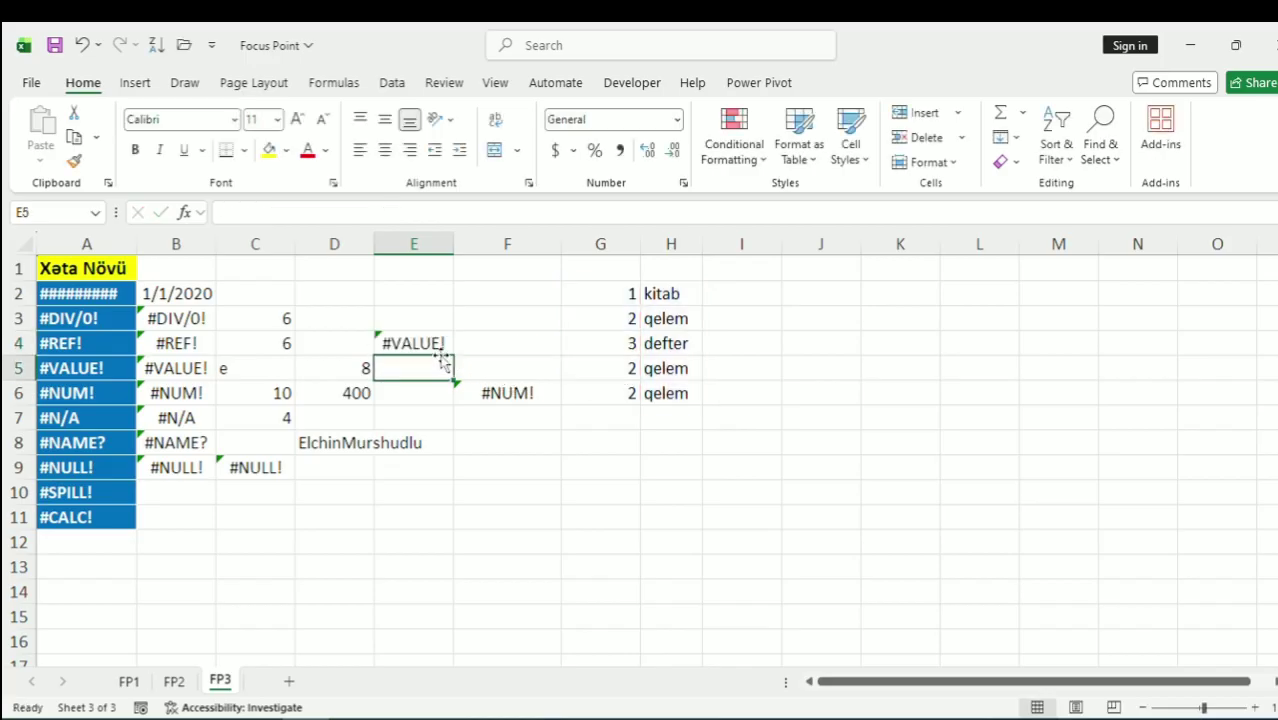
Change E4's FILTER condition to H2:H6=H2, returning the 1 kitab row
click(432, 343)
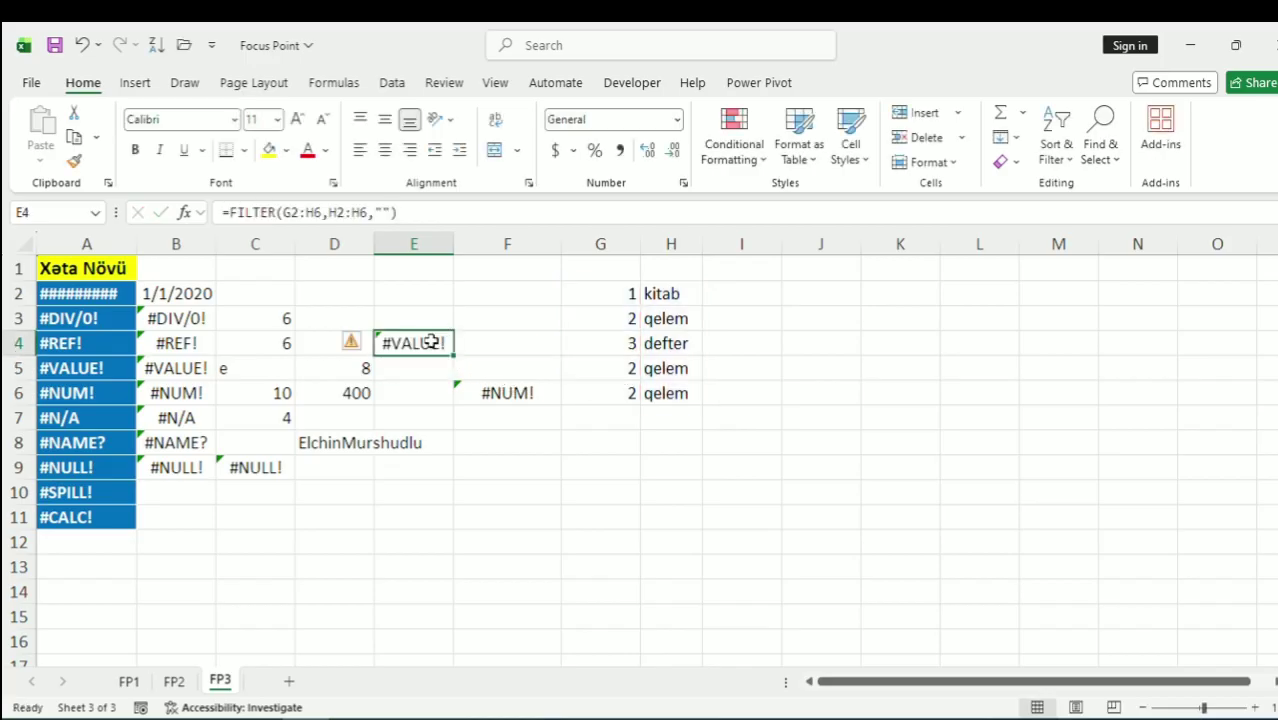
click(370, 212)
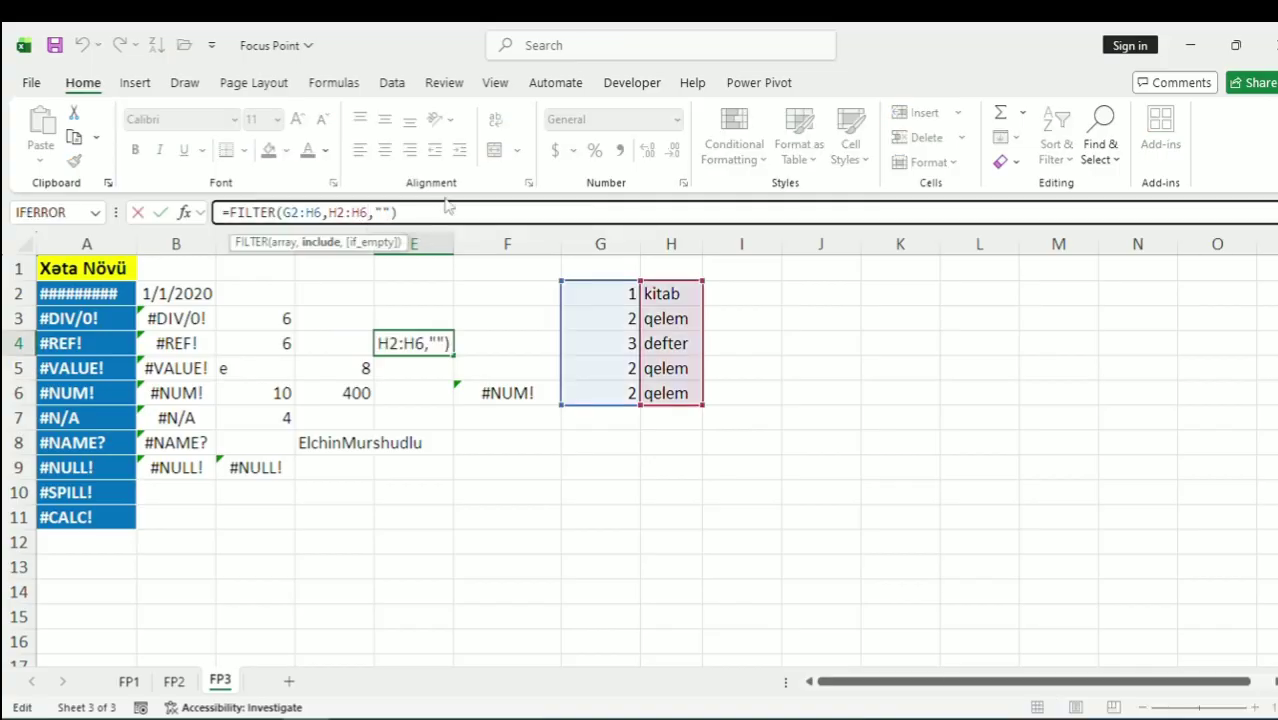
text(=)
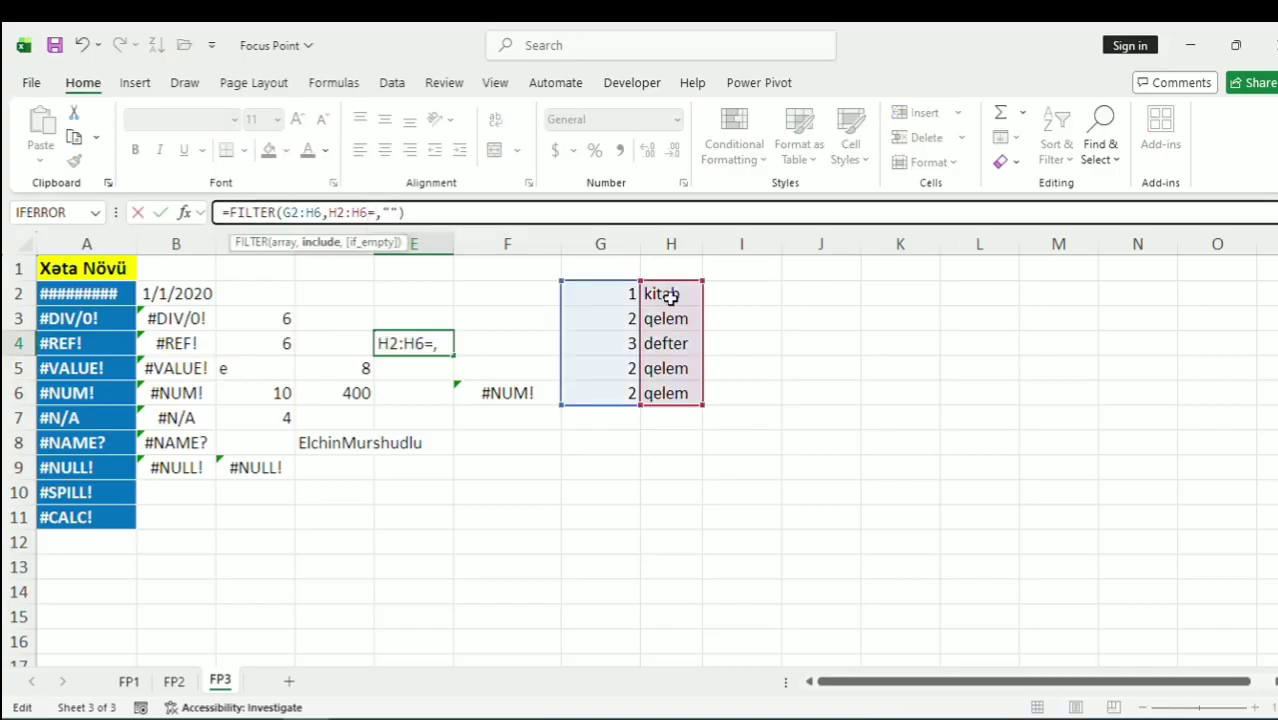
click(668, 295)
key(Return)
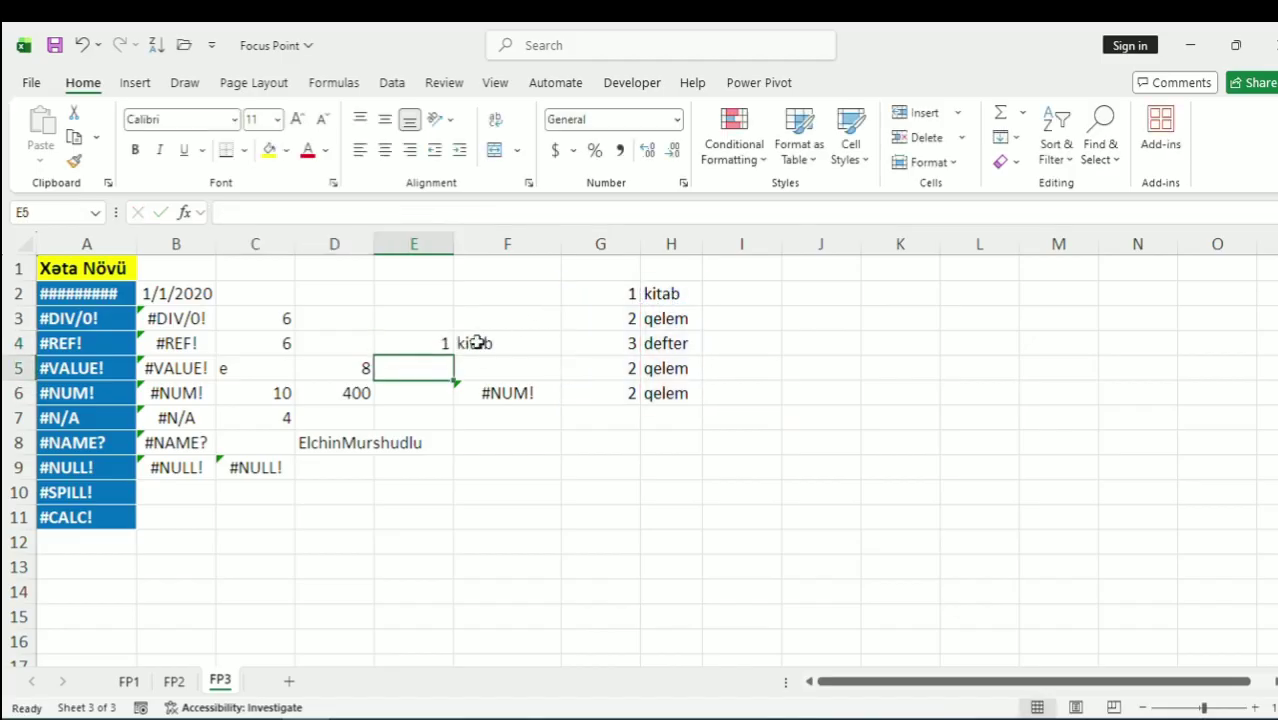
Switch the FILTER criterion from H2 to H3 so E4 shows #SPILL!
drag(477, 343, 430, 343)
click(414, 343)
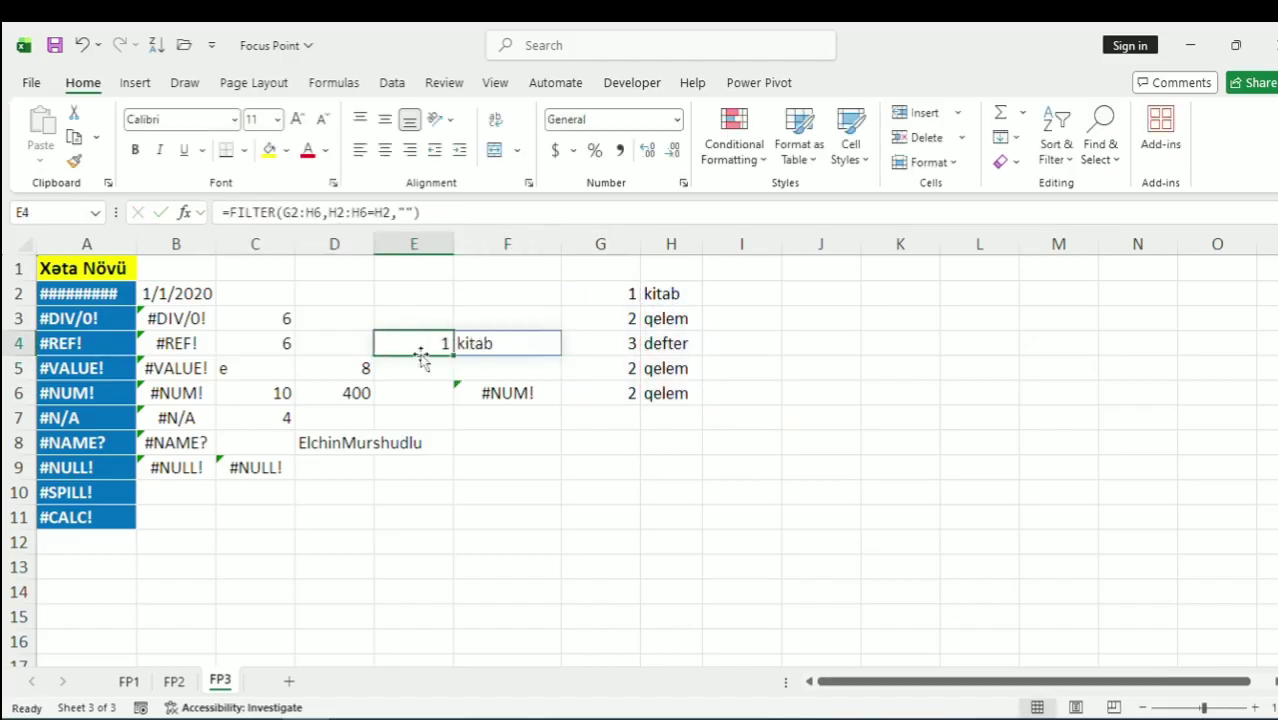
click(382, 214)
key(BackSpace)
key(BackSpace)
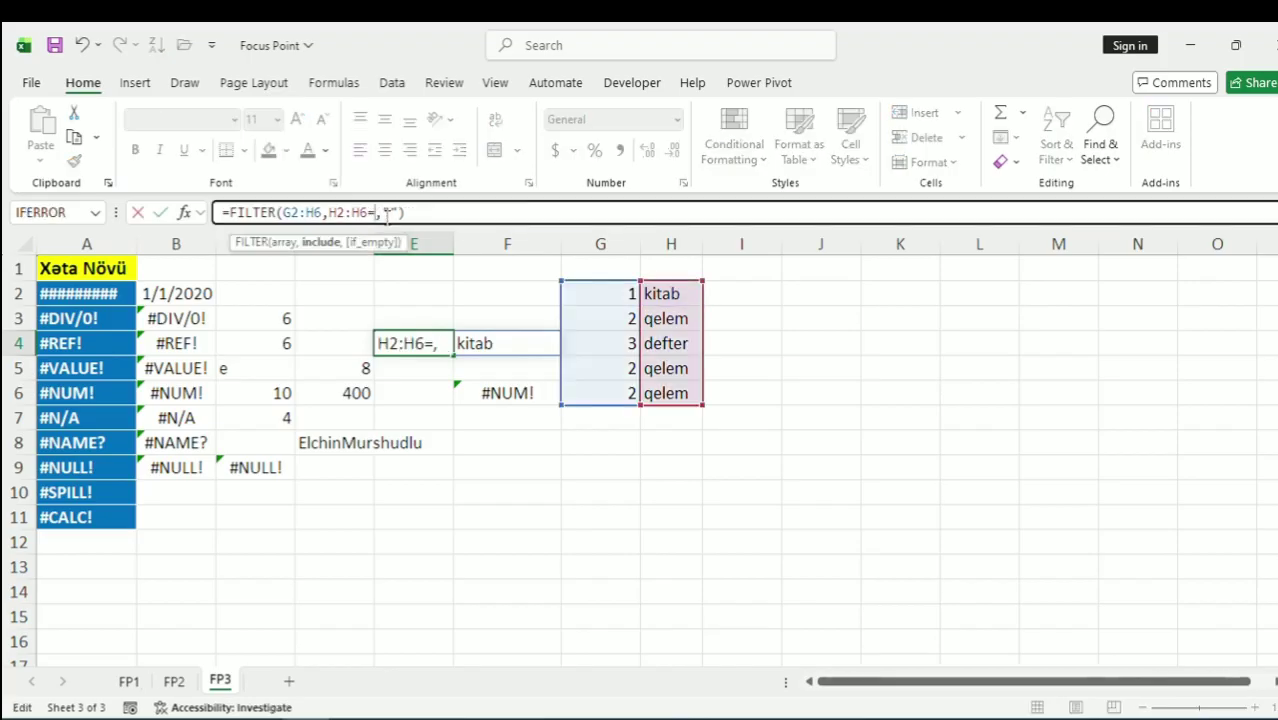
click(676, 319)
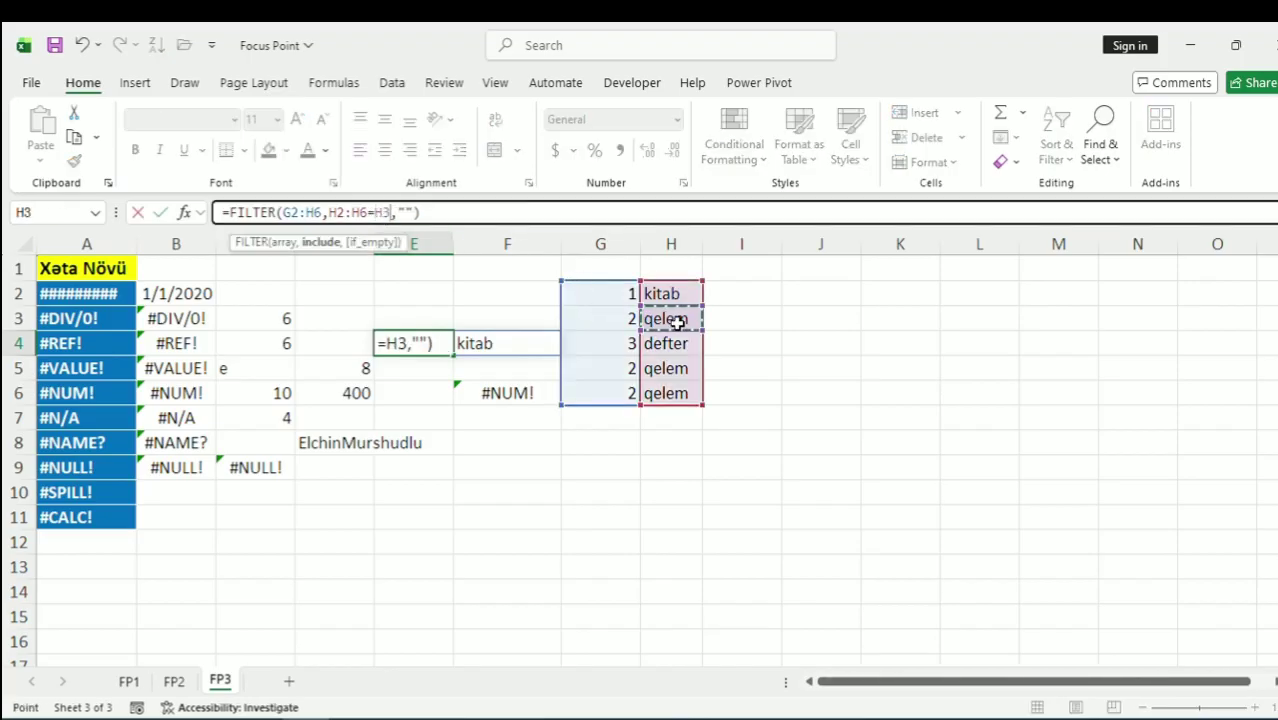
key(Return)
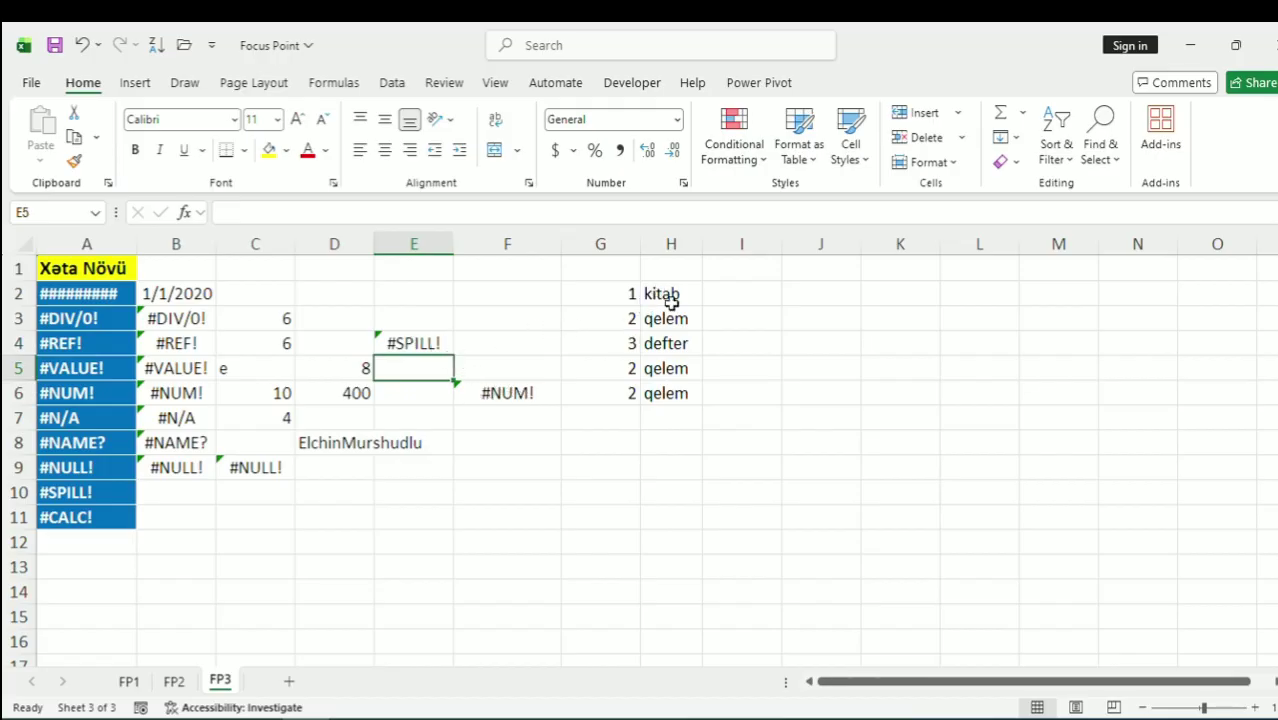
Delete F6's =SQRT(-16) formula so E4's FILTER spills three 2 qelem rows into E4:F6
click(627, 323)
click(676, 321)
click(620, 370)
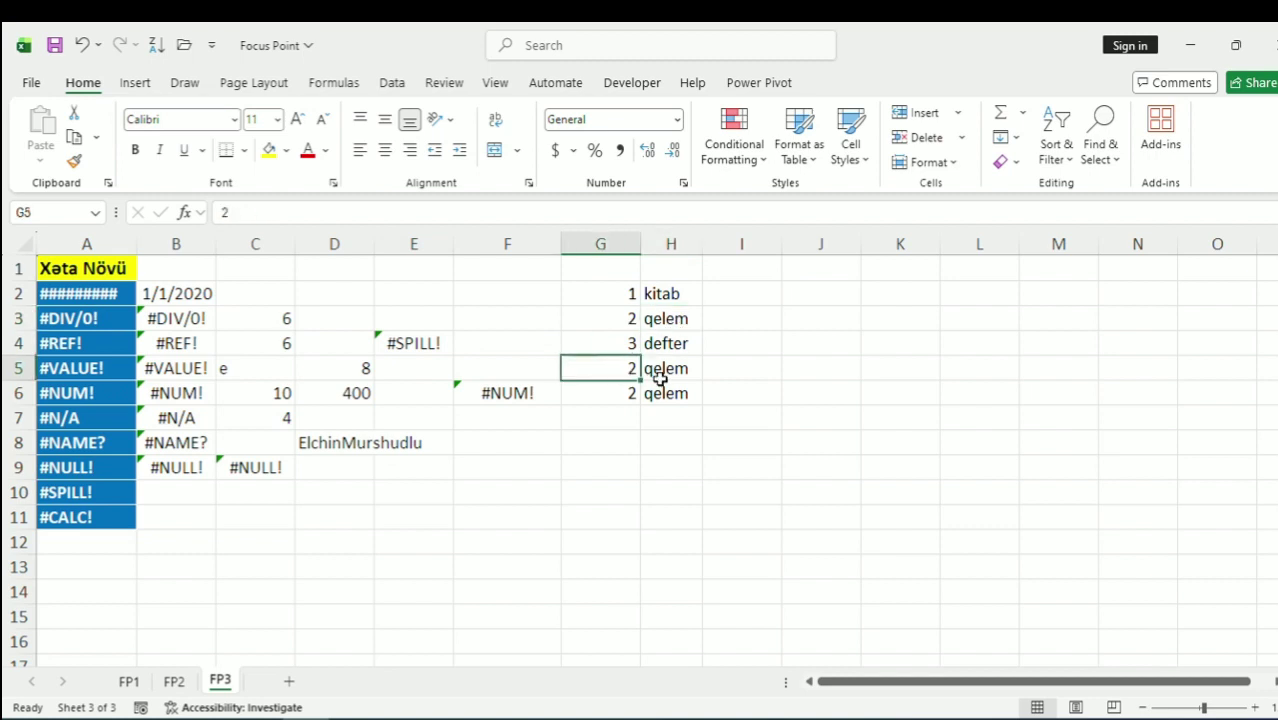
drag(656, 371, 662, 394)
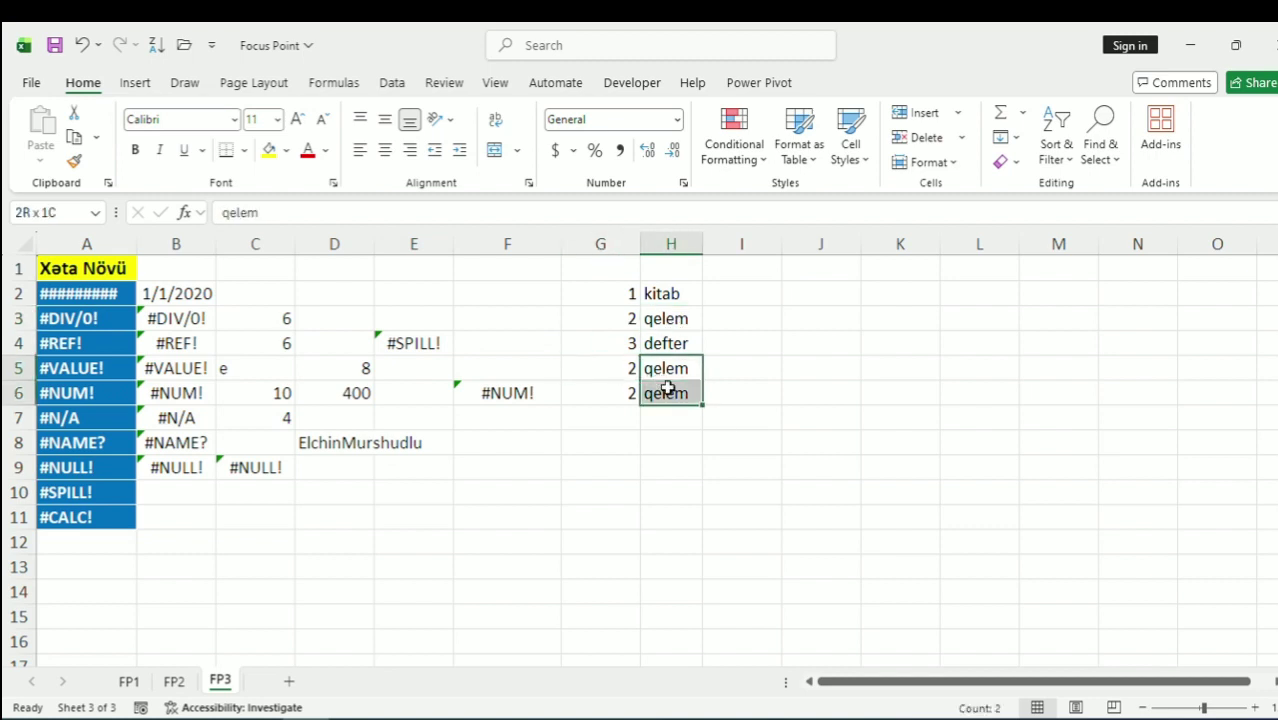
click(434, 368)
click(508, 395)
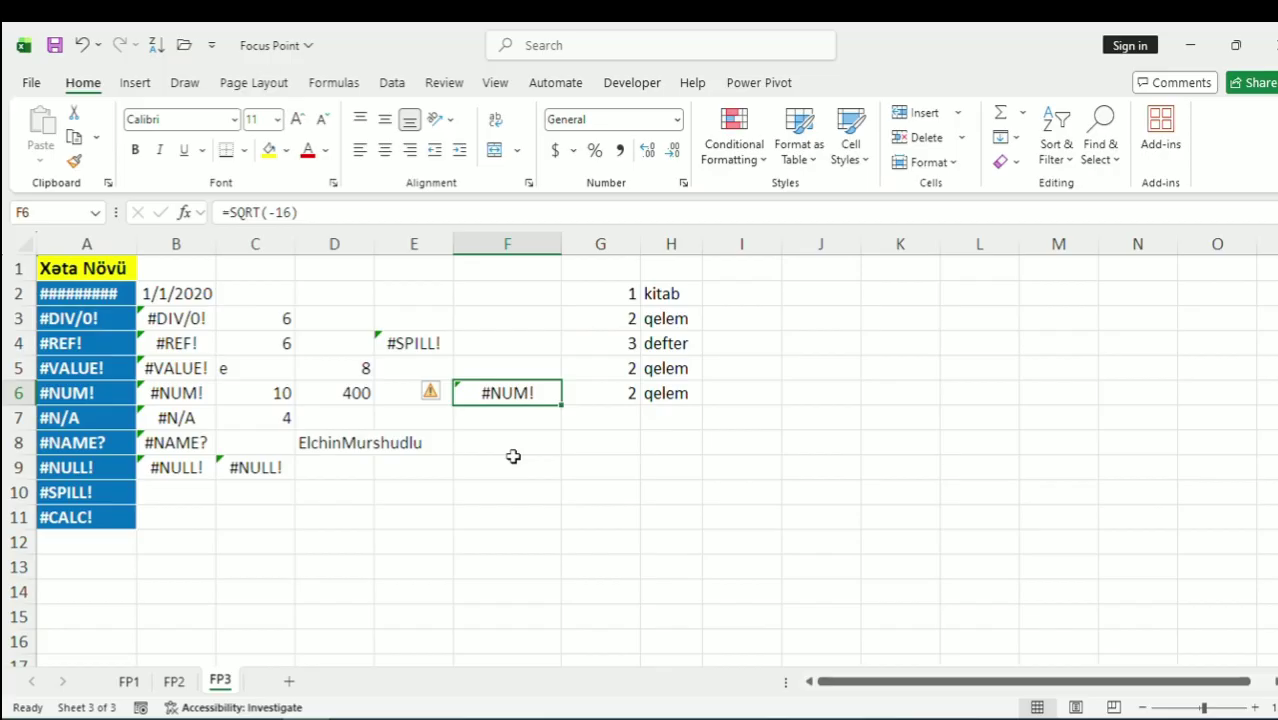
key(Delete)
click(525, 460)
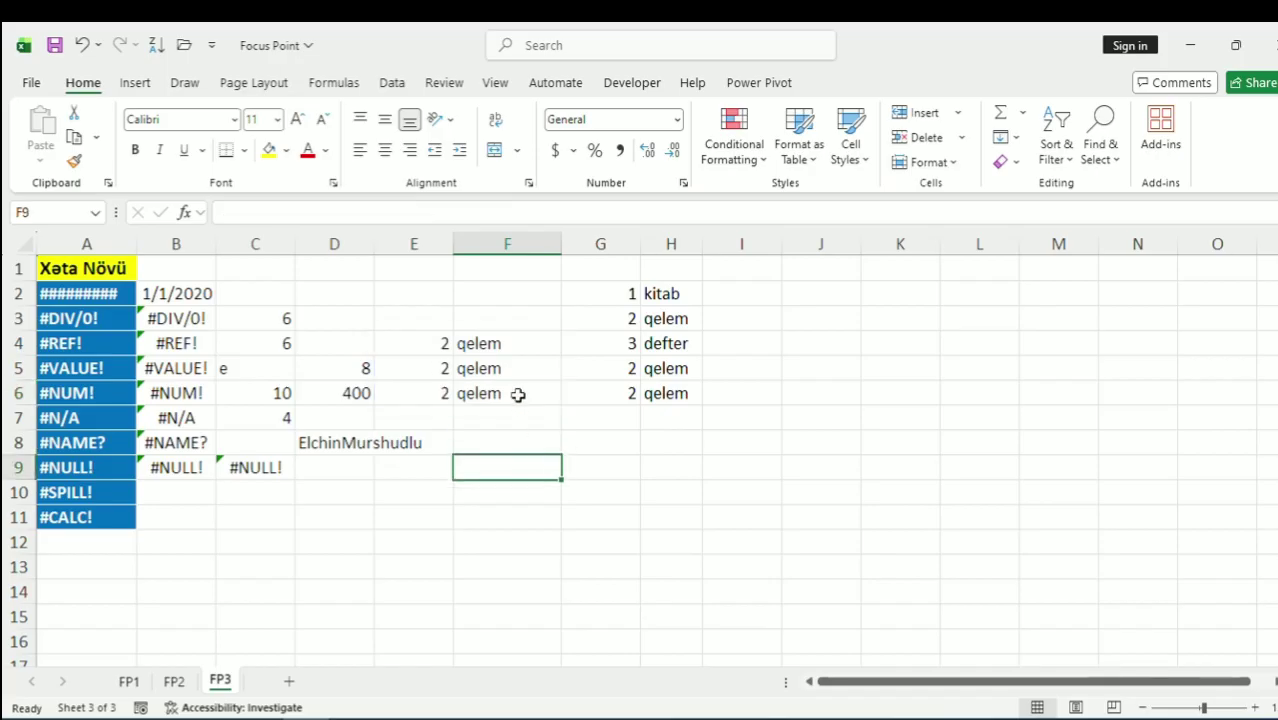
click(185, 492)
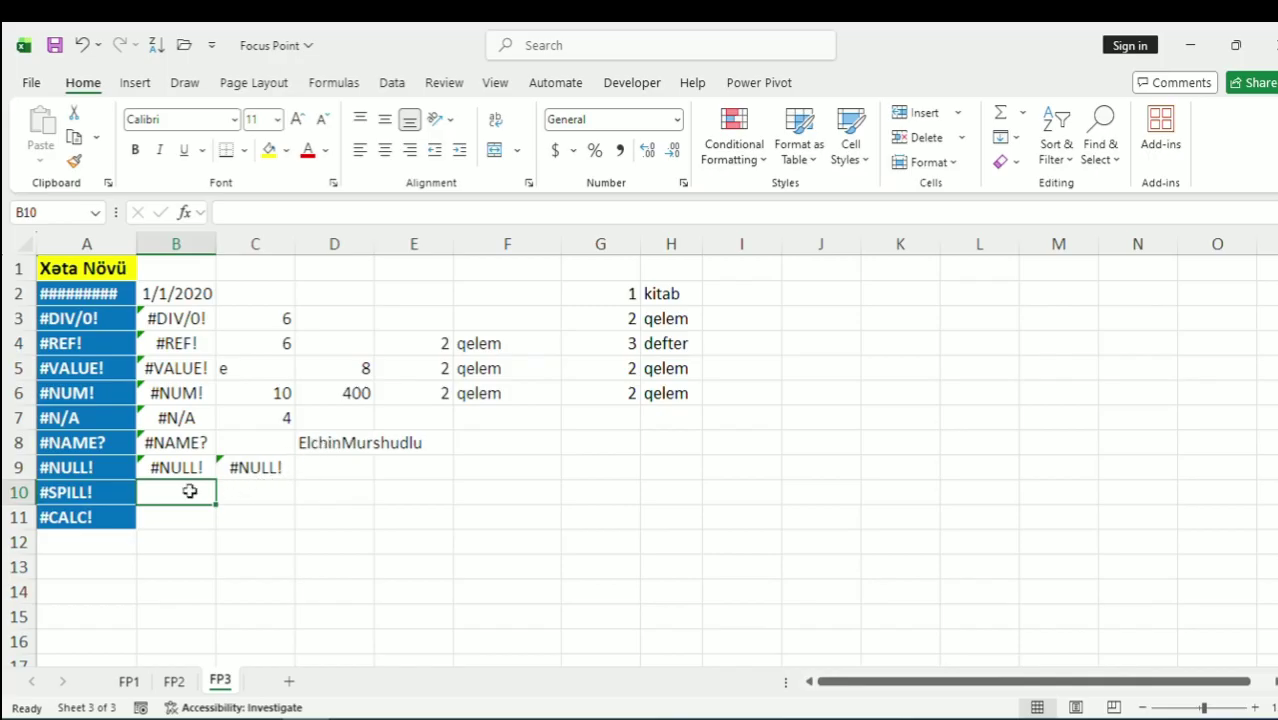
click(190, 522)
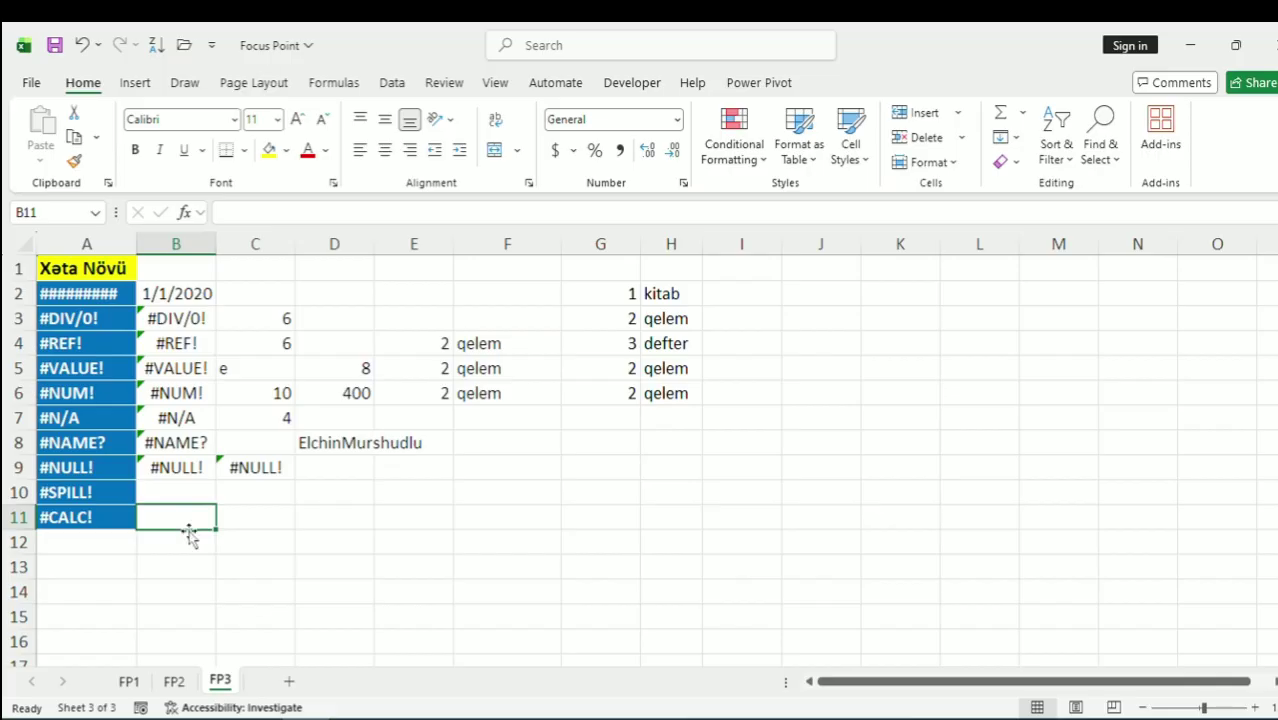
text(=)
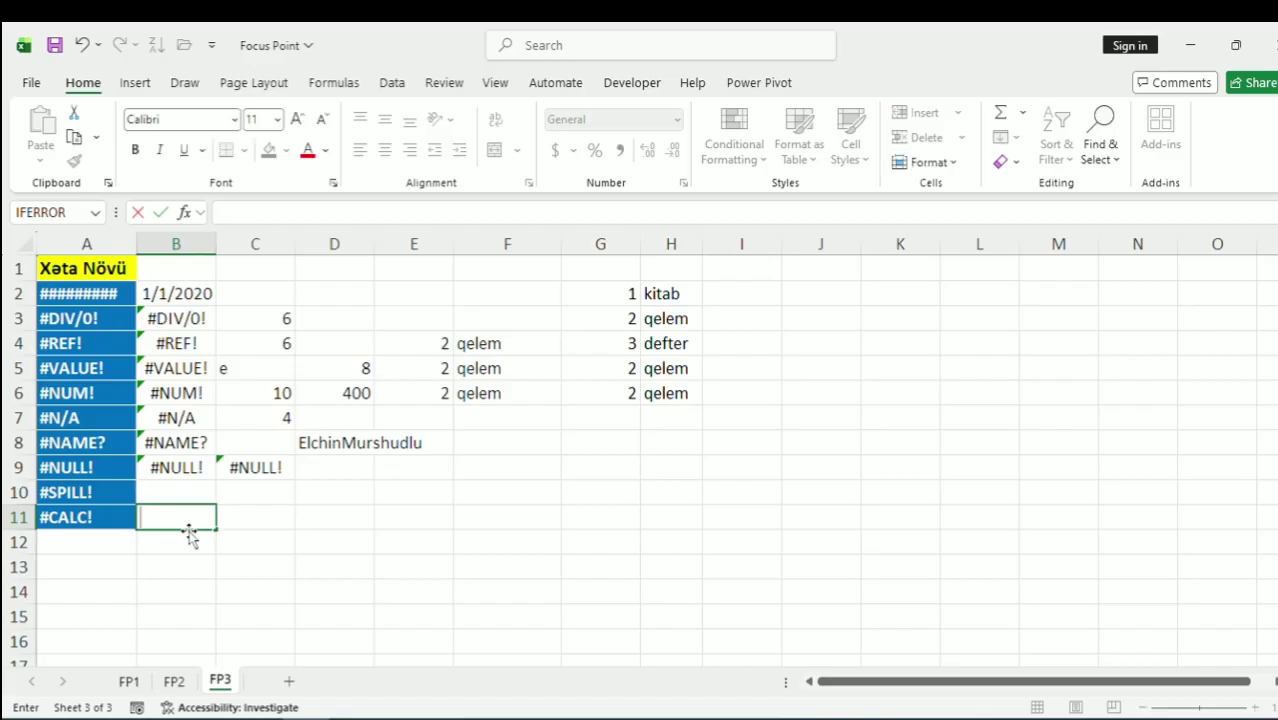
key(Escape)
click(438, 340)
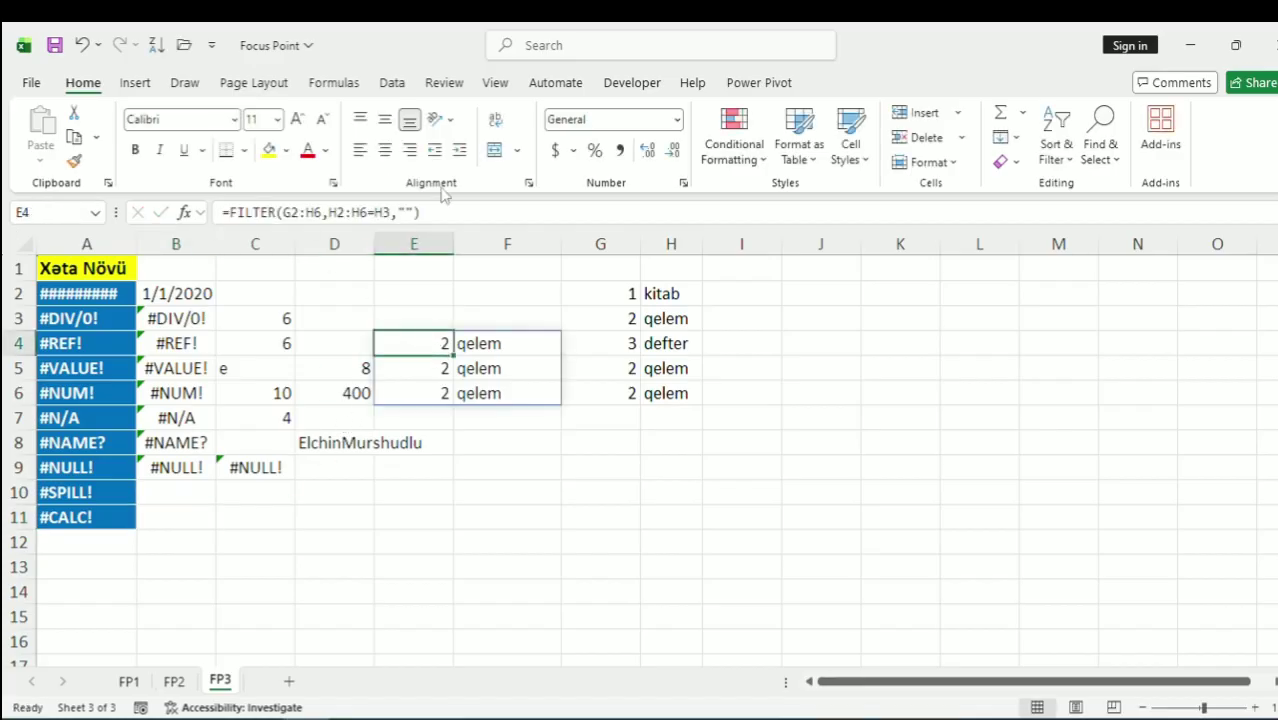
drag(397, 212, 210, 214)
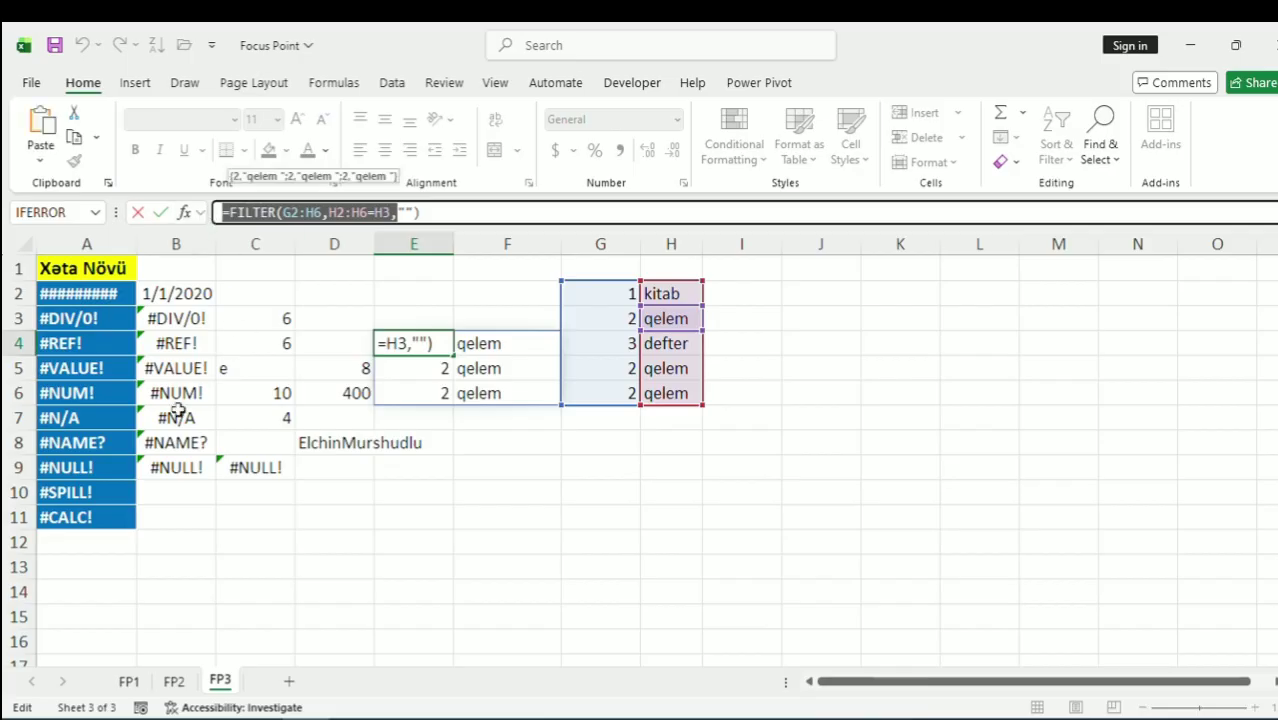
key(Return)
double_click(186, 514)
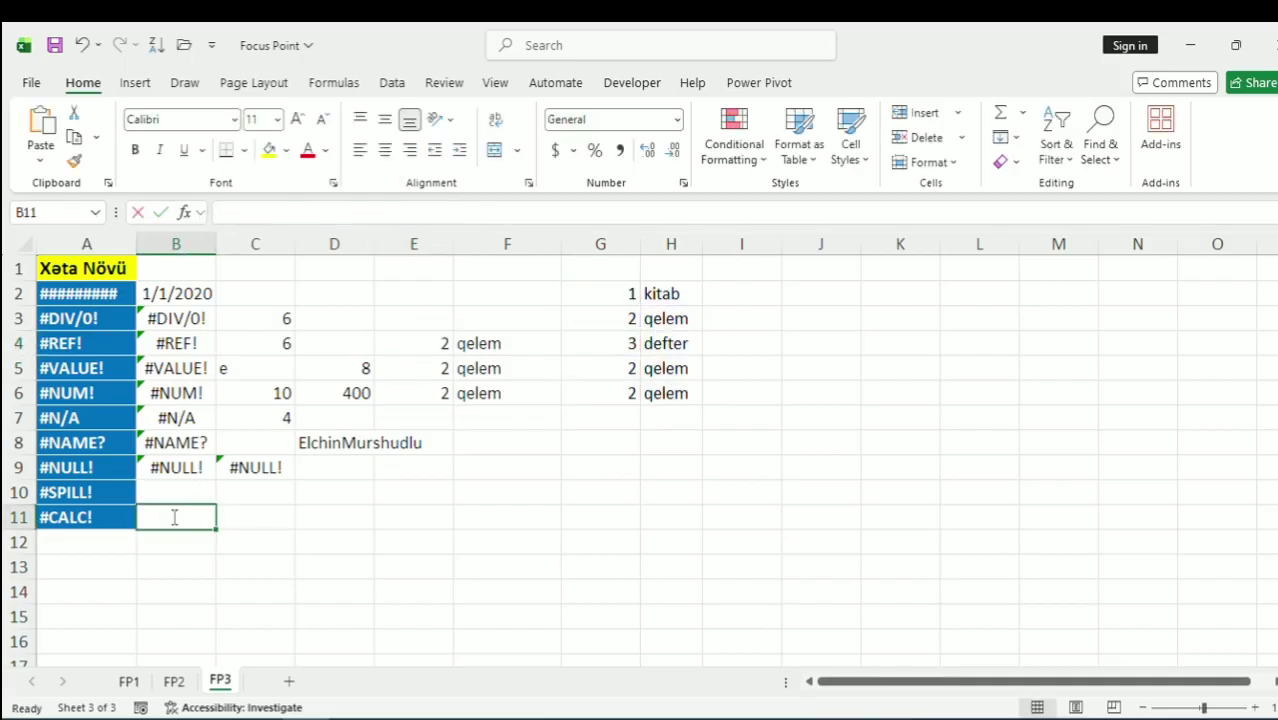
Paste the FILTER formula into B11 and change its criterion to H2:H6="pozan", giving #CALC!
key(ctrl+v)
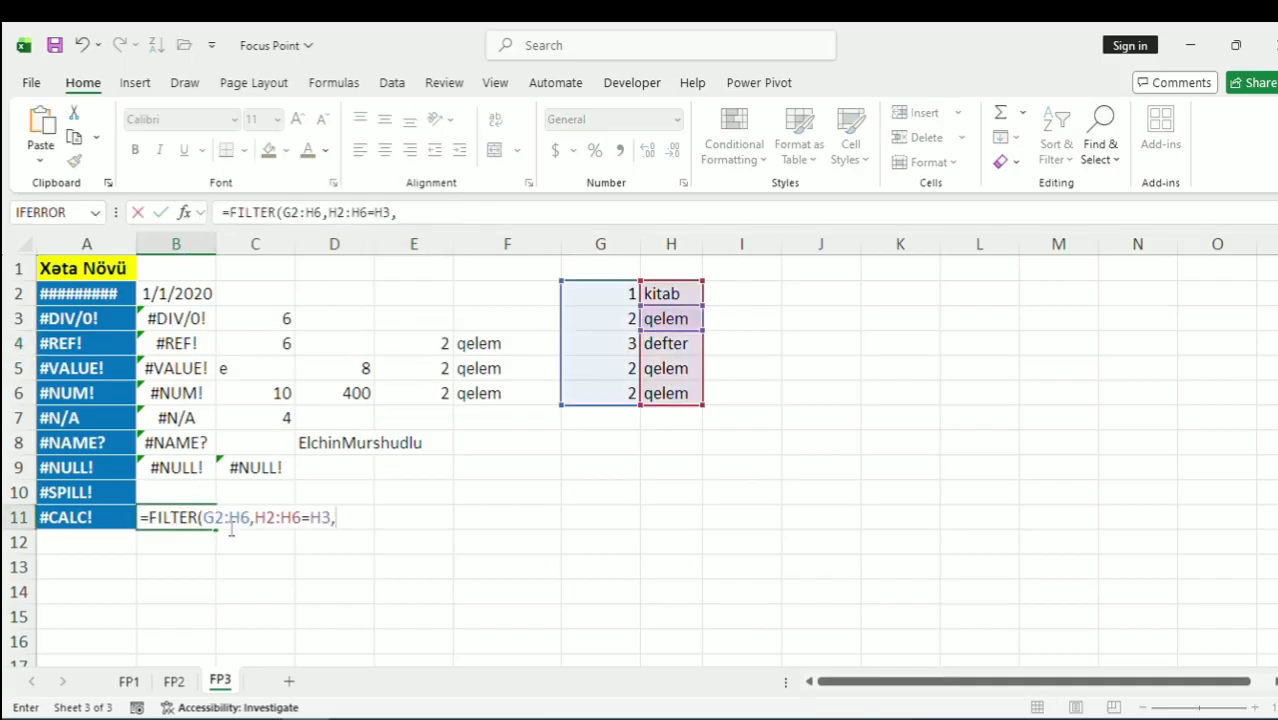
text())
key(Return)
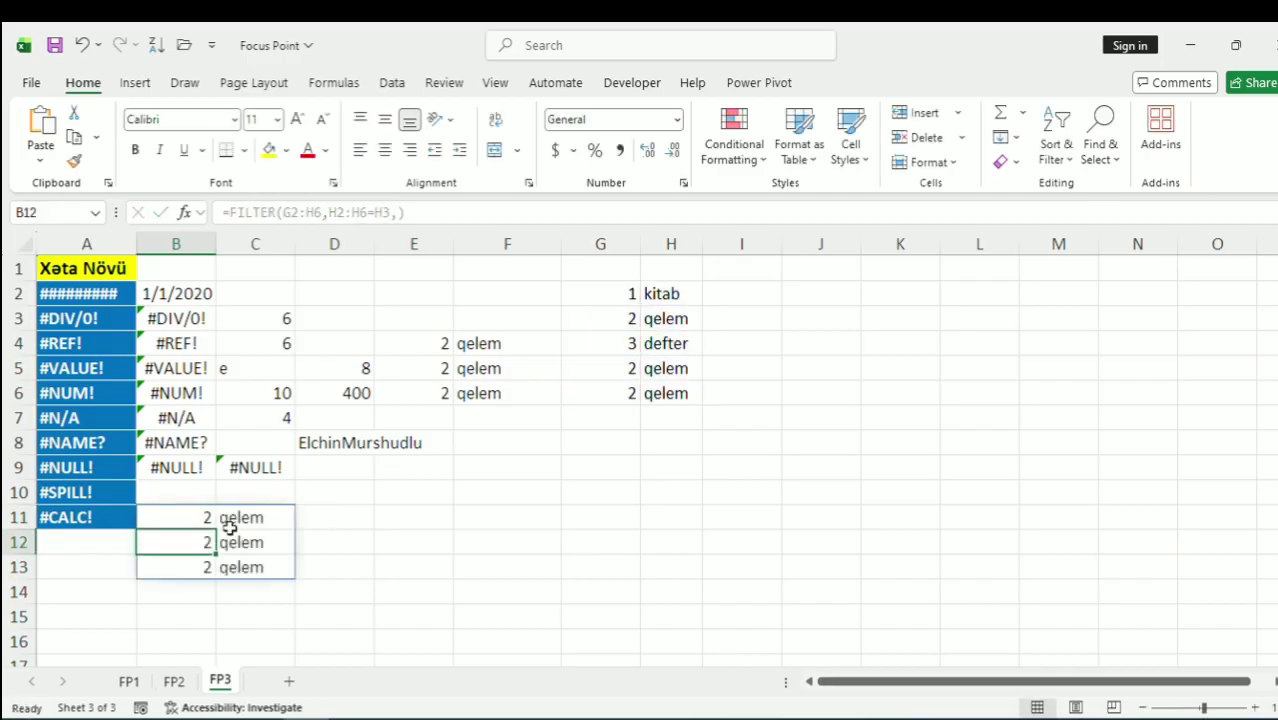
click(197, 515)
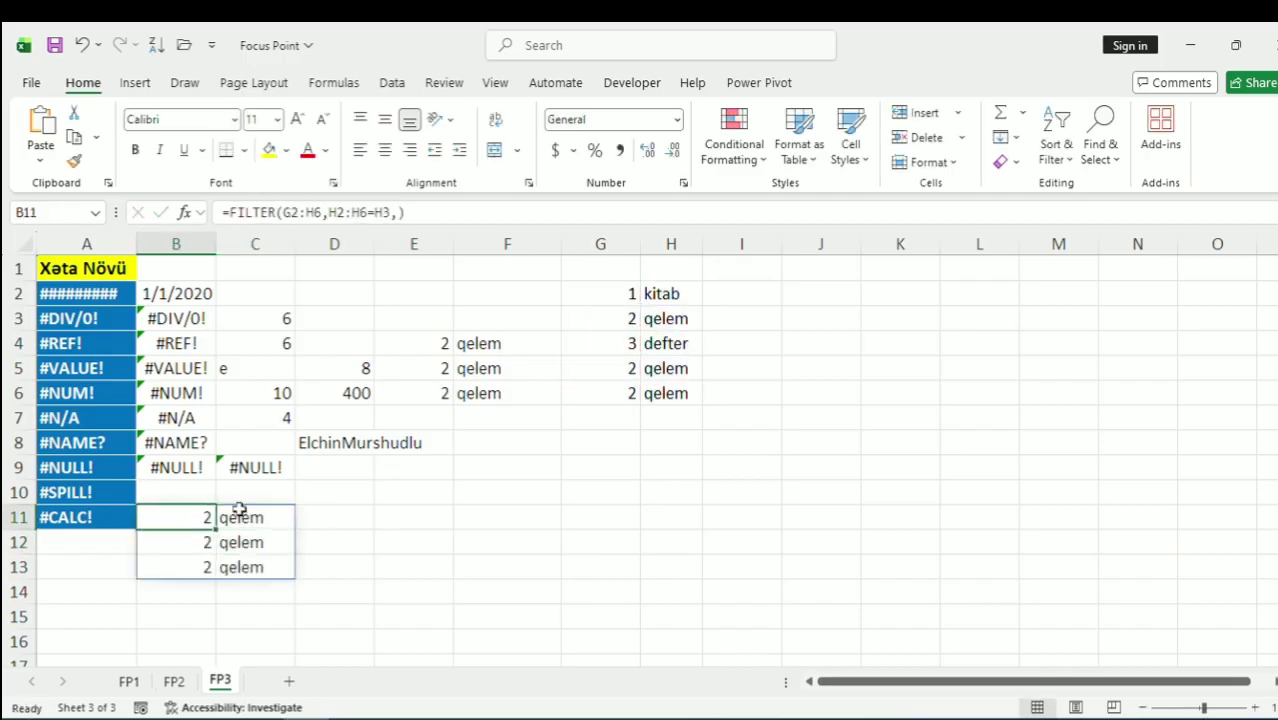
click(392, 212)
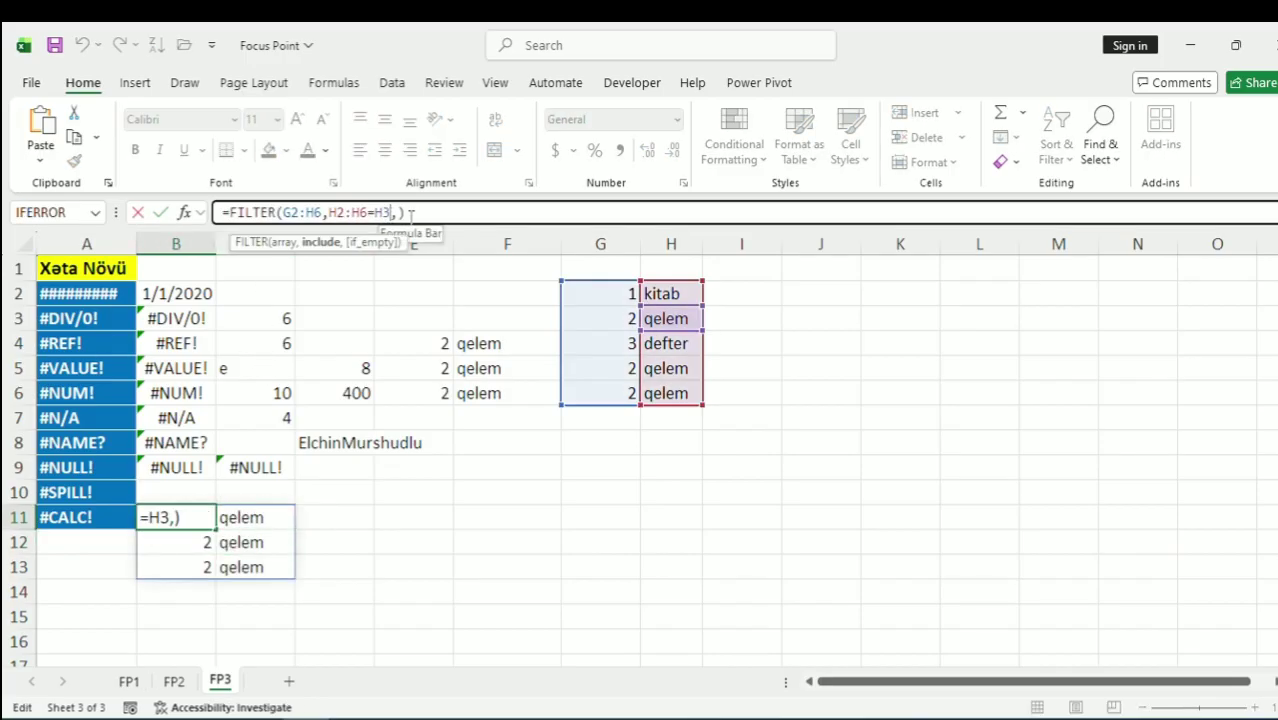
key(BackSpace)
key(BackSpace)
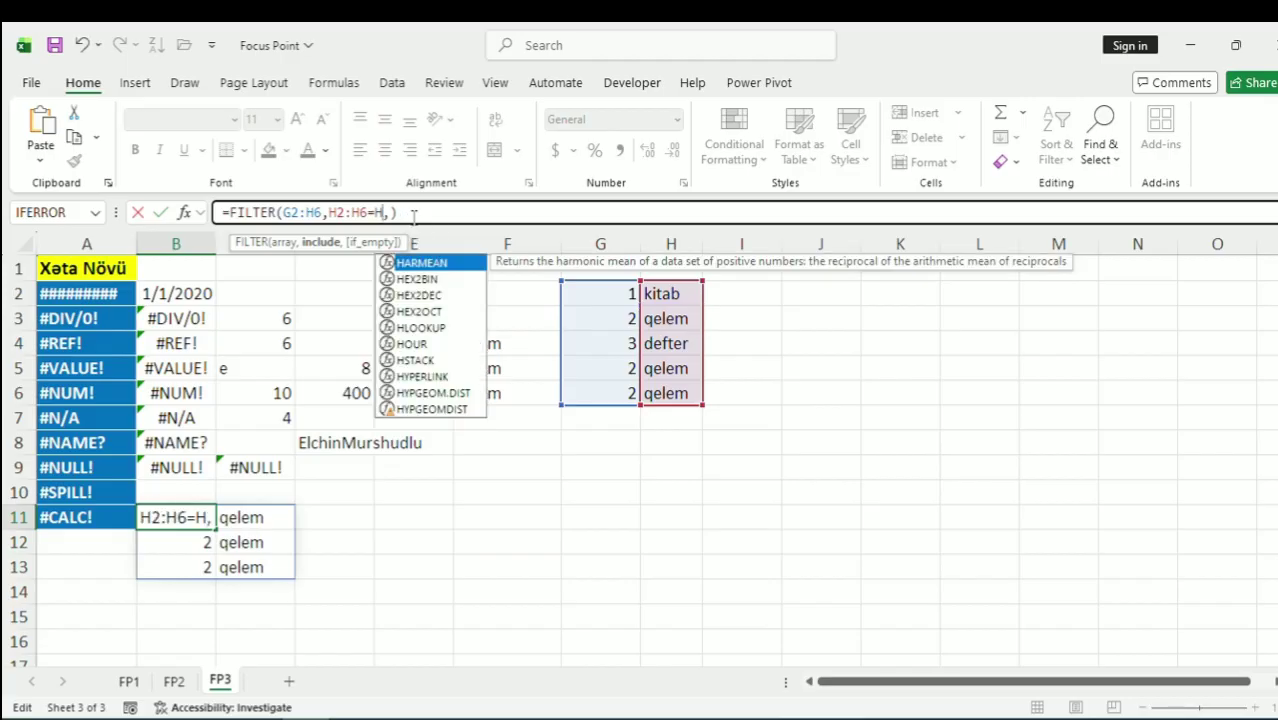
text(")
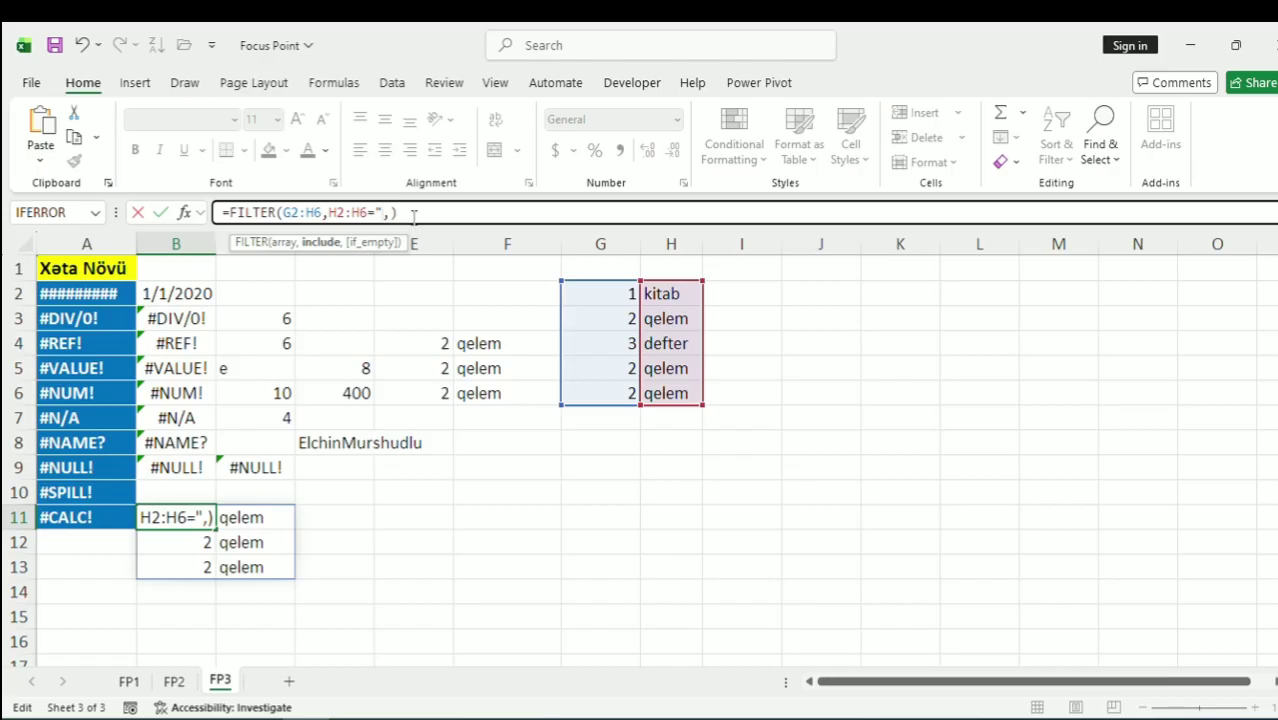
text(pozan")
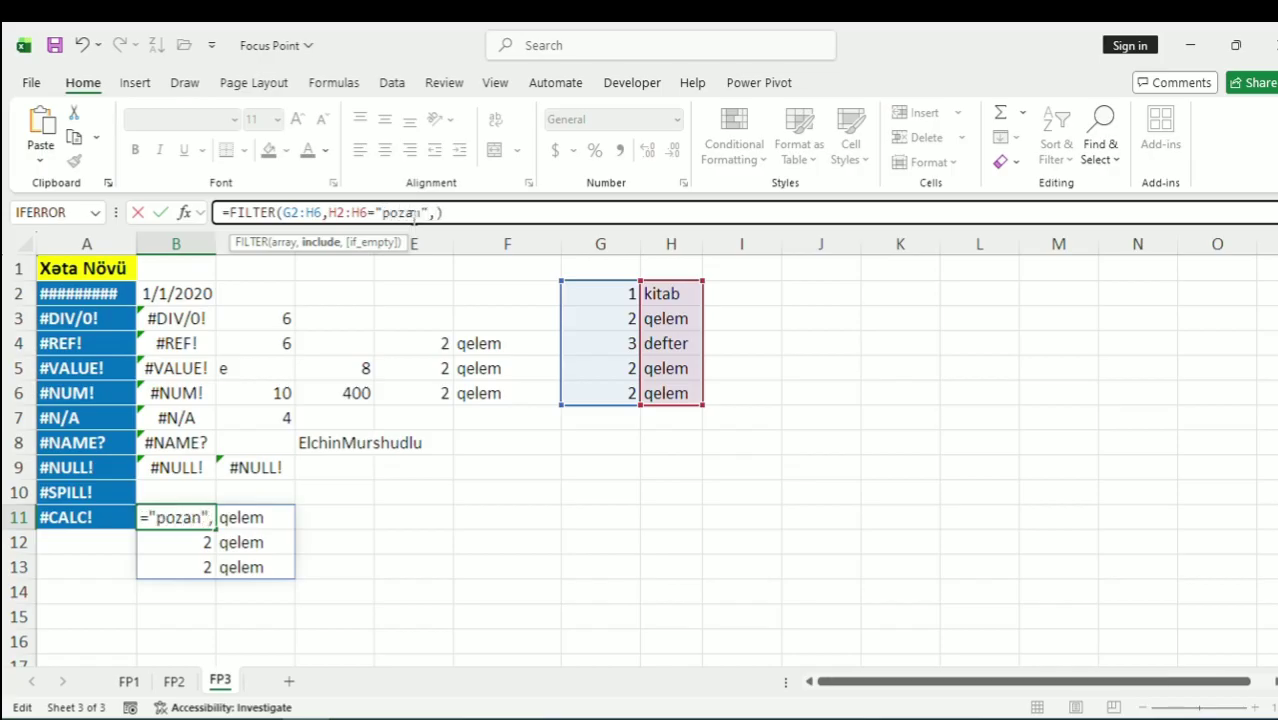
key(Return)
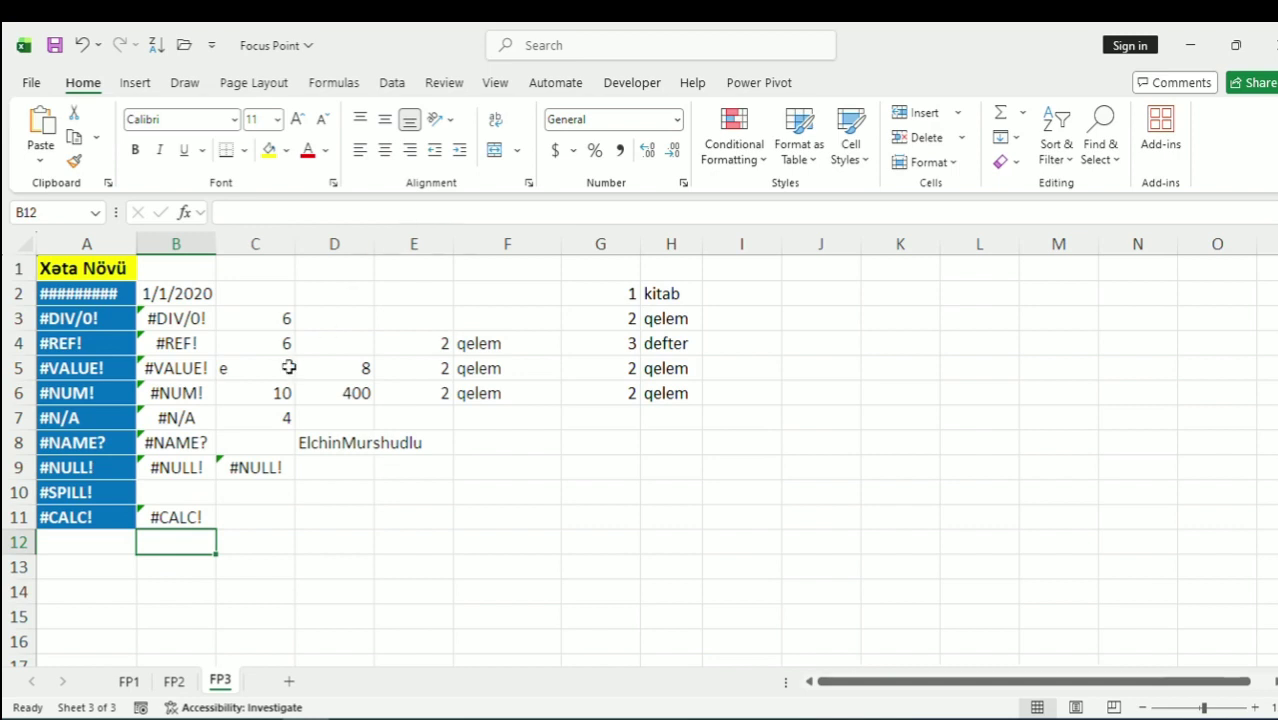
Copy E4's FILTER formula text into B10, where it cannot spill
click(177, 496)
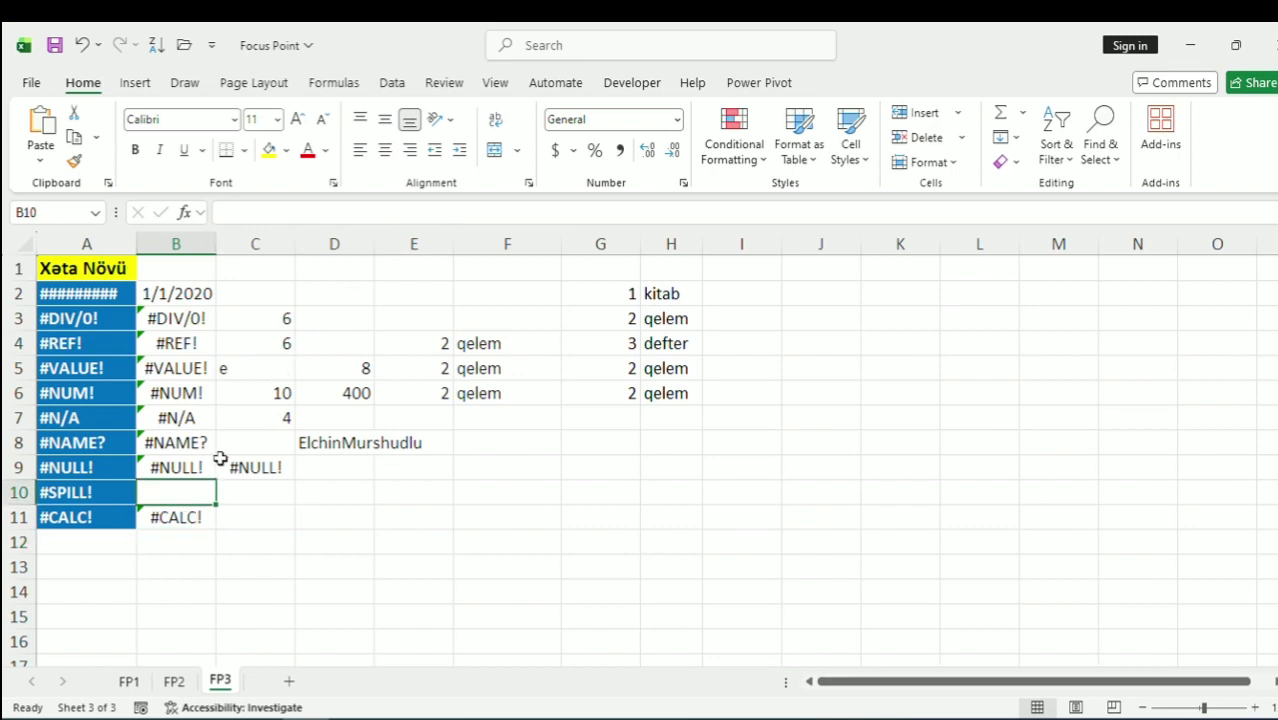
click(442, 345)
click(420, 212)
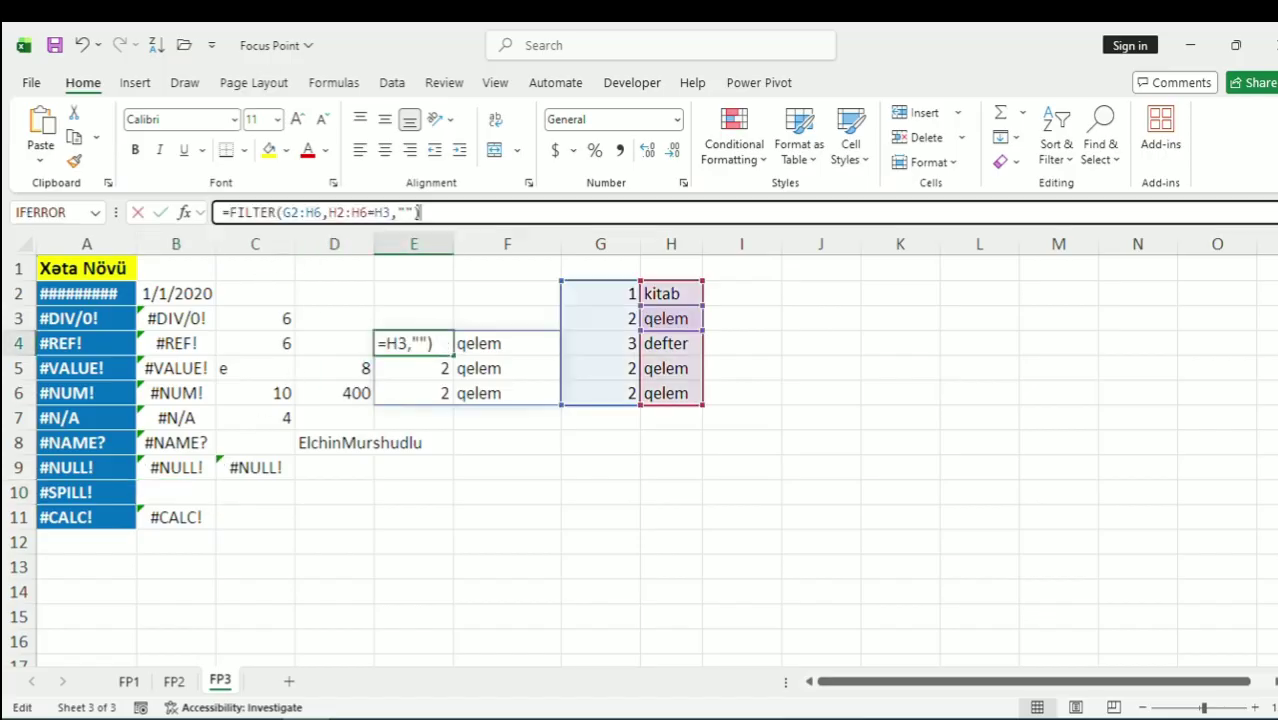
key(Home)
click(436, 212)
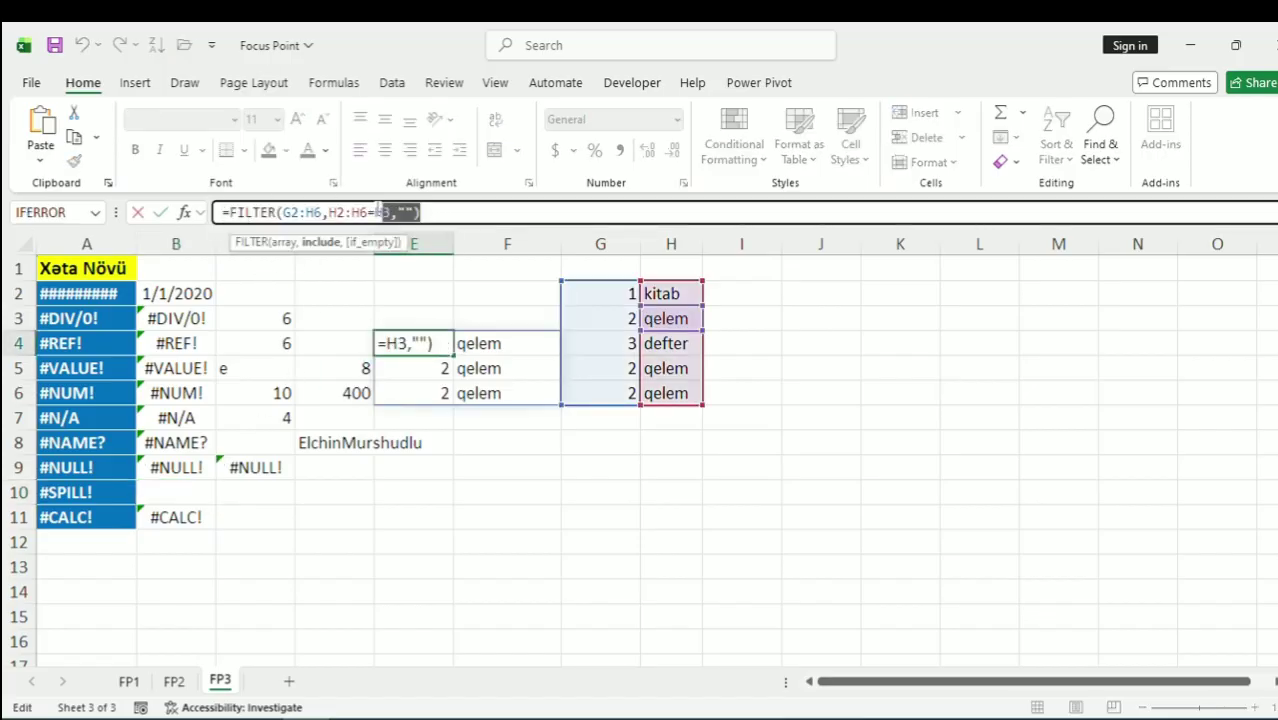
key(shift+Home)
key(ctrl+c)
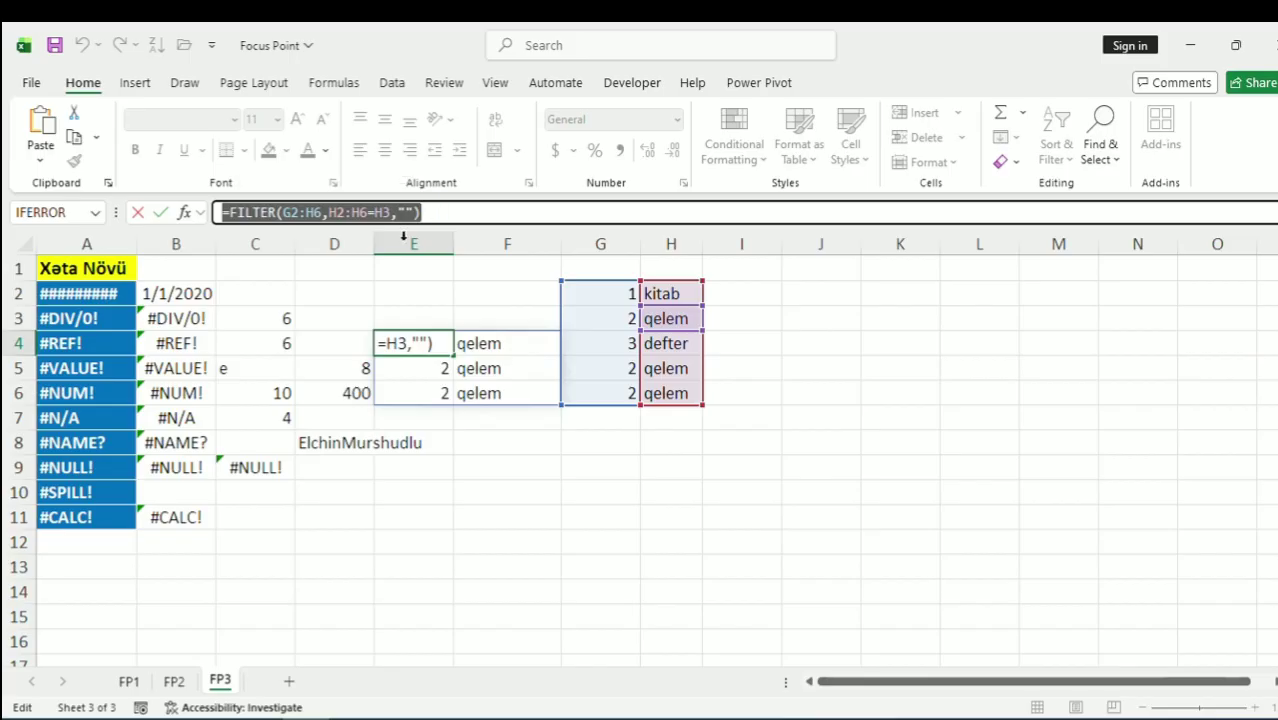
key(Return)
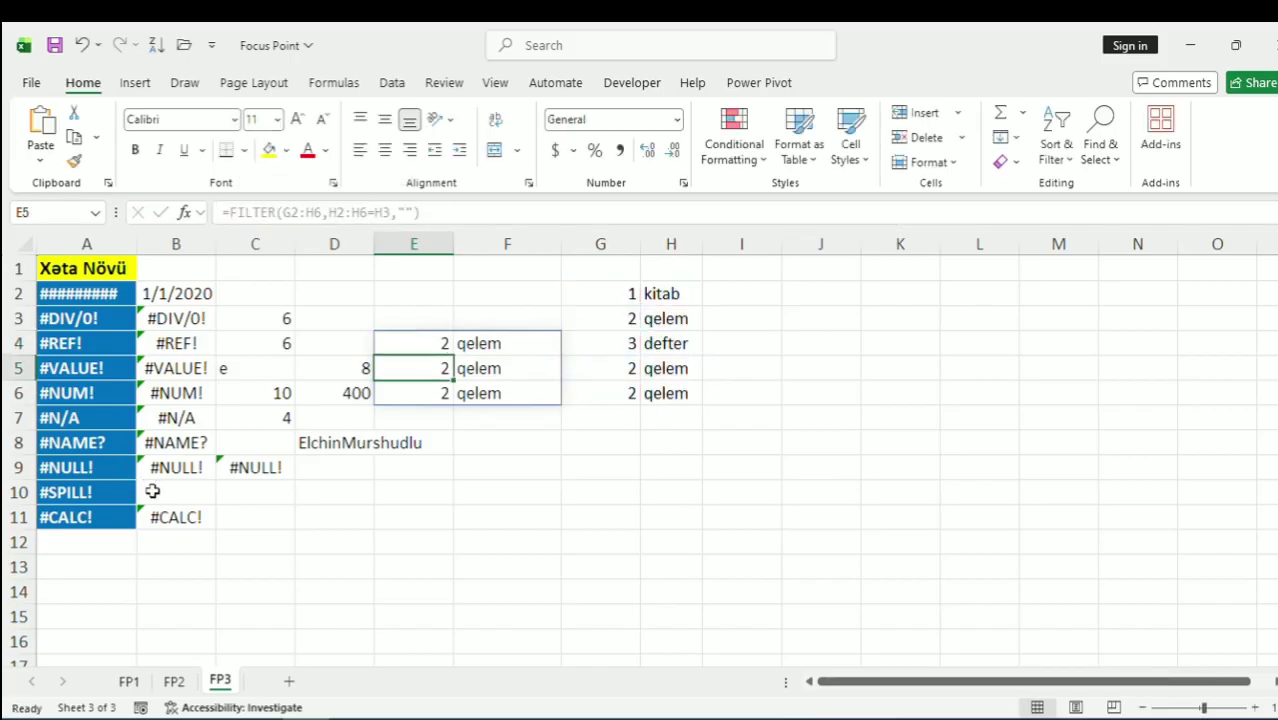
double_click(150, 492)
key(ctrl+v)
key(Return)
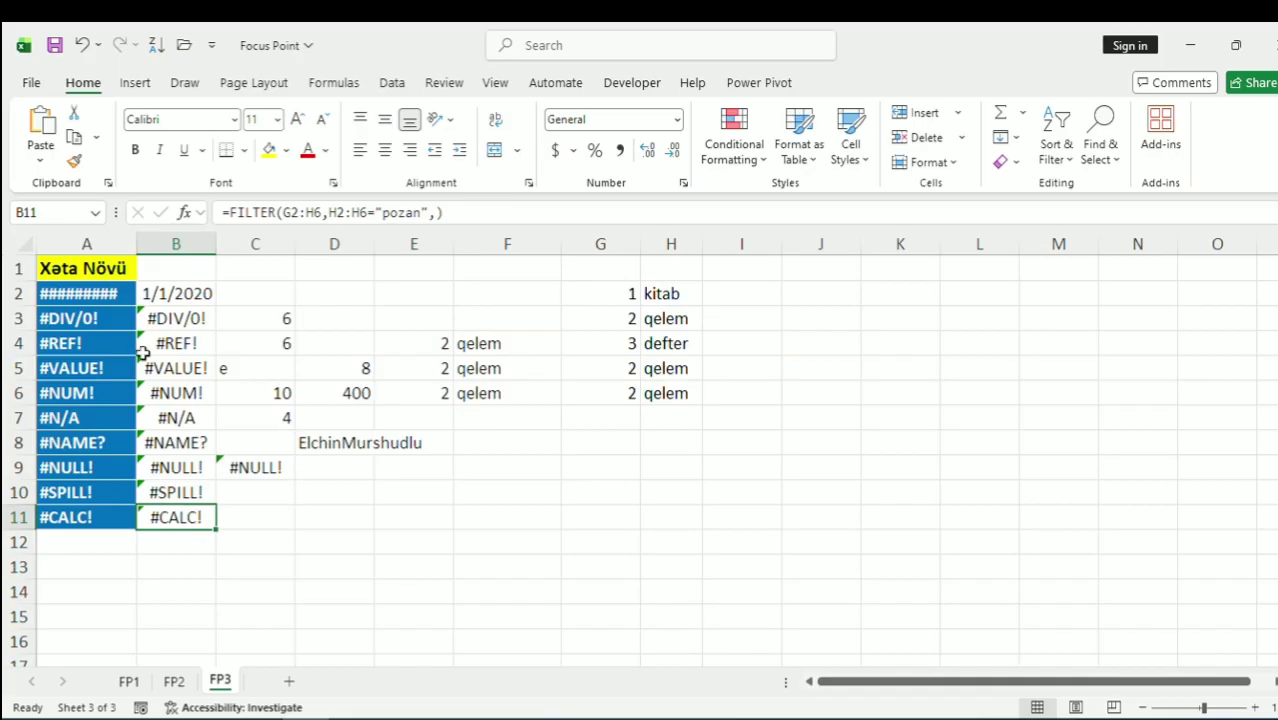
Rewrite B3's formula as =IFERROR(C3/D3,"") so it shows blank instead of #DIV/0!
click(178, 320)
click(230, 212)
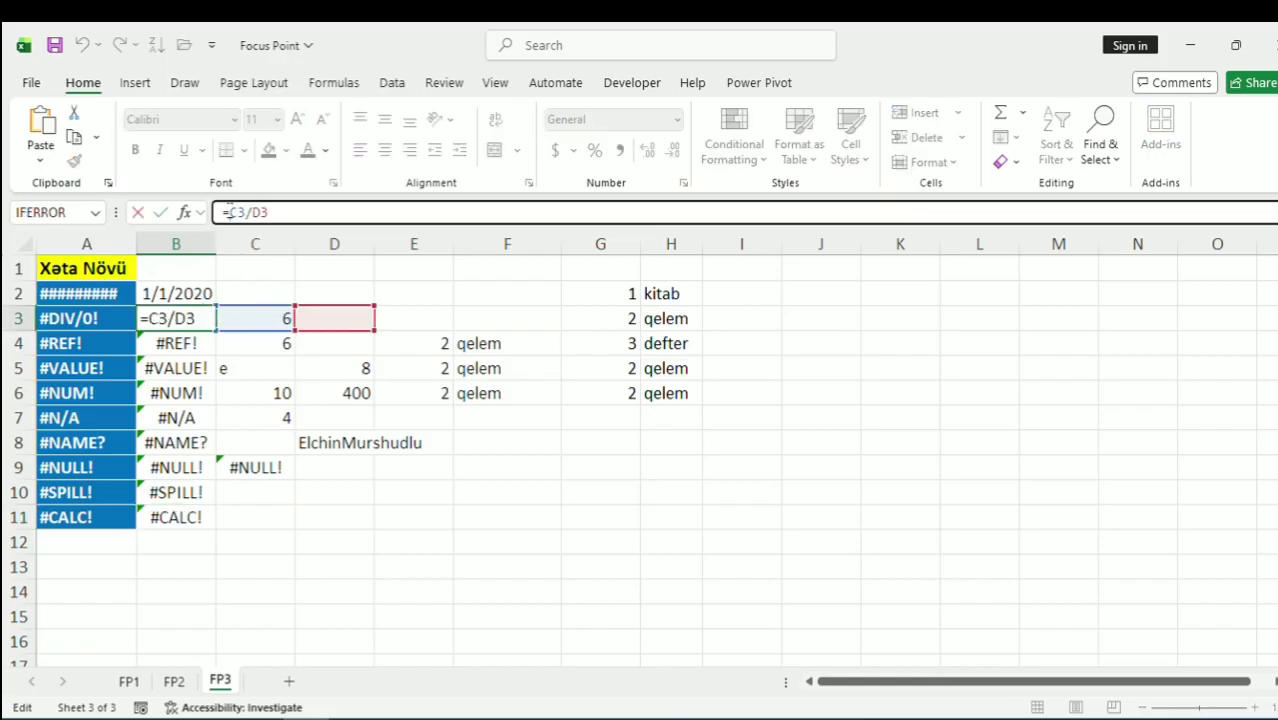
text(if)
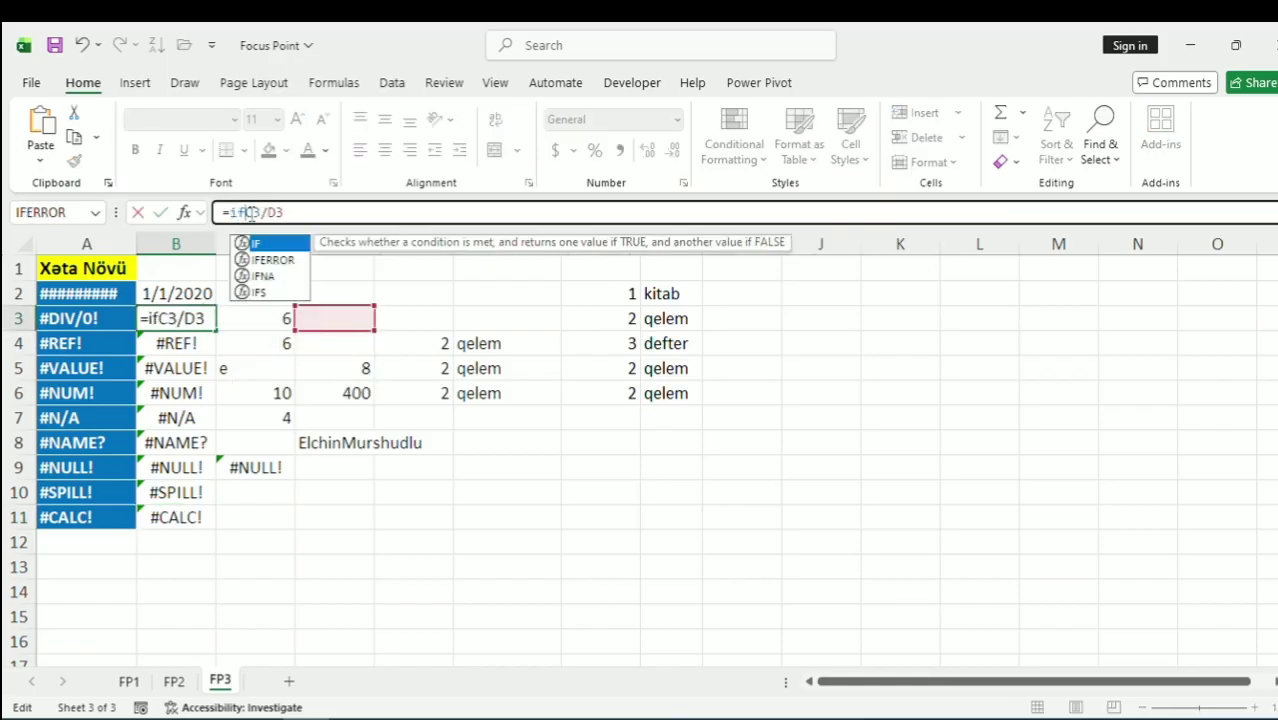
key(Down)
key(Tab)
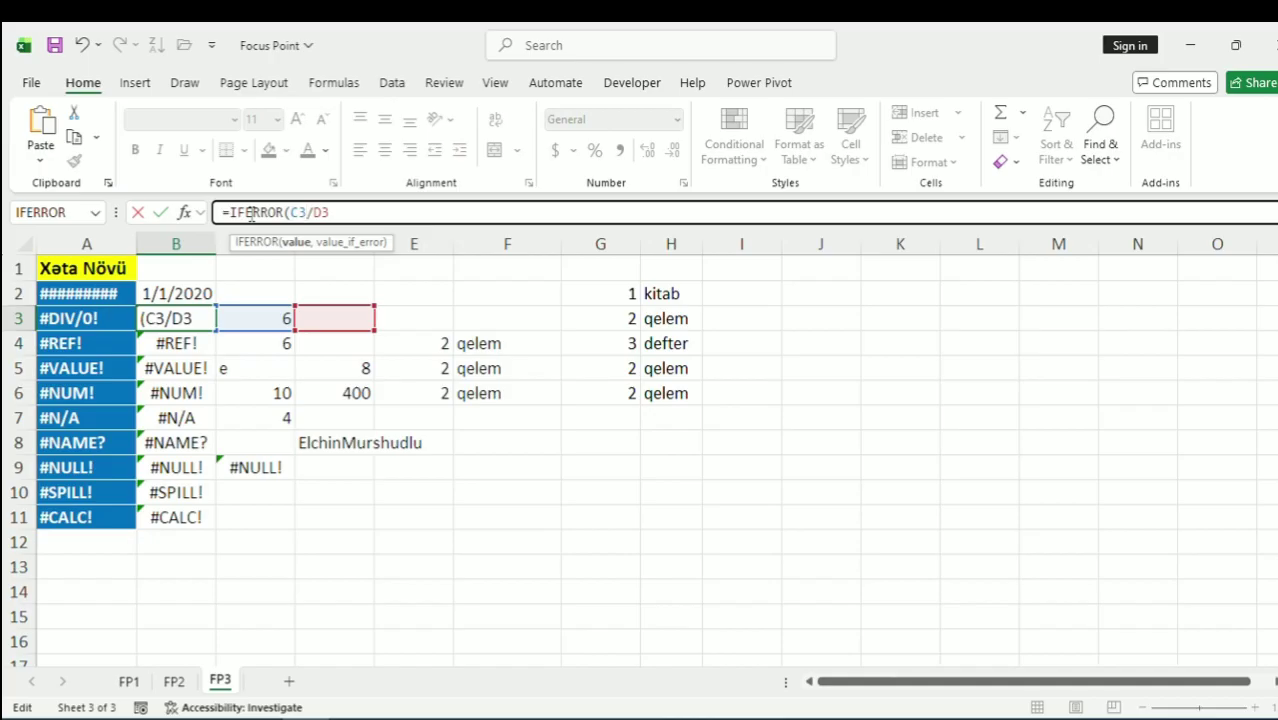
text(,"")
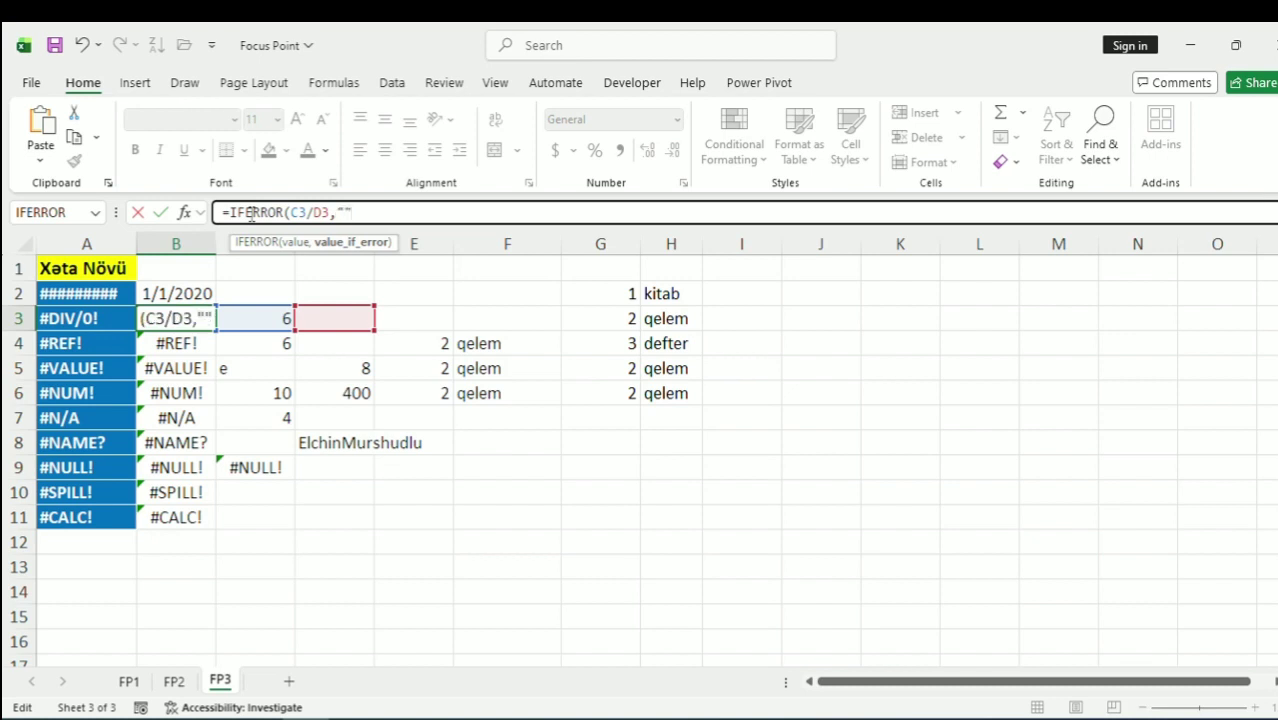
text())
key(Return)
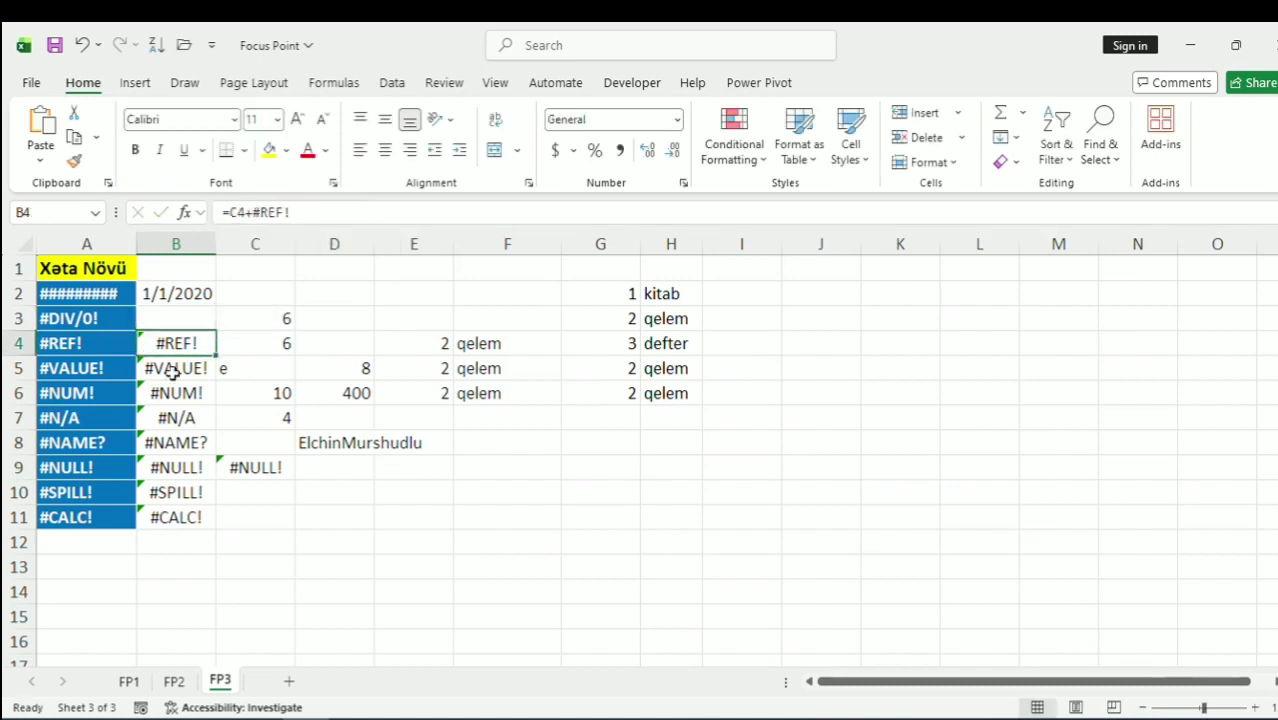
click(199, 321)
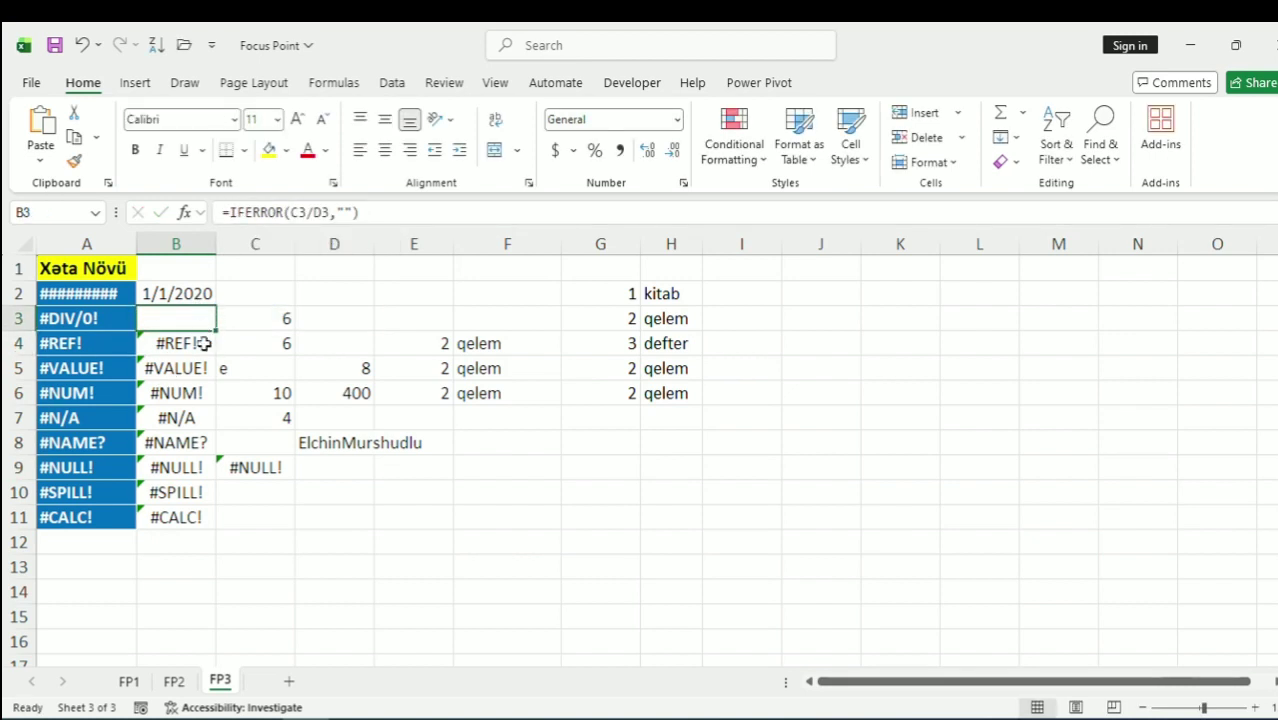
click(202, 344)
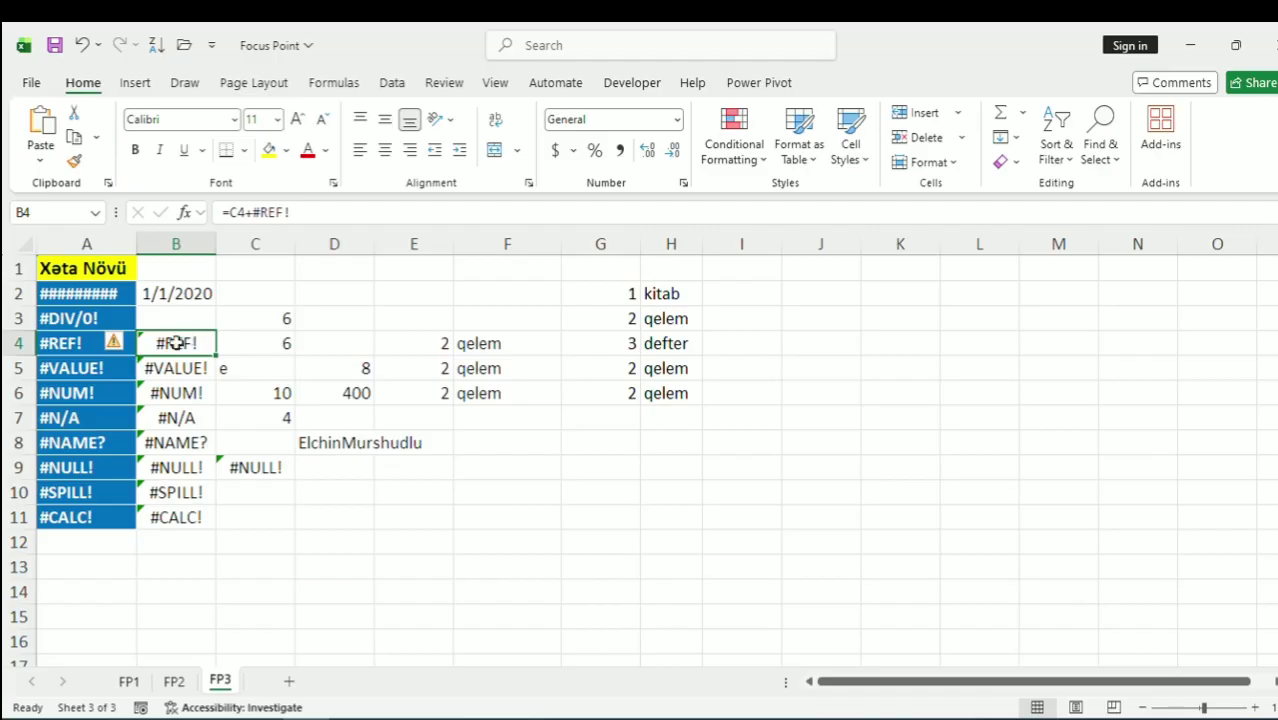
click(178, 492)
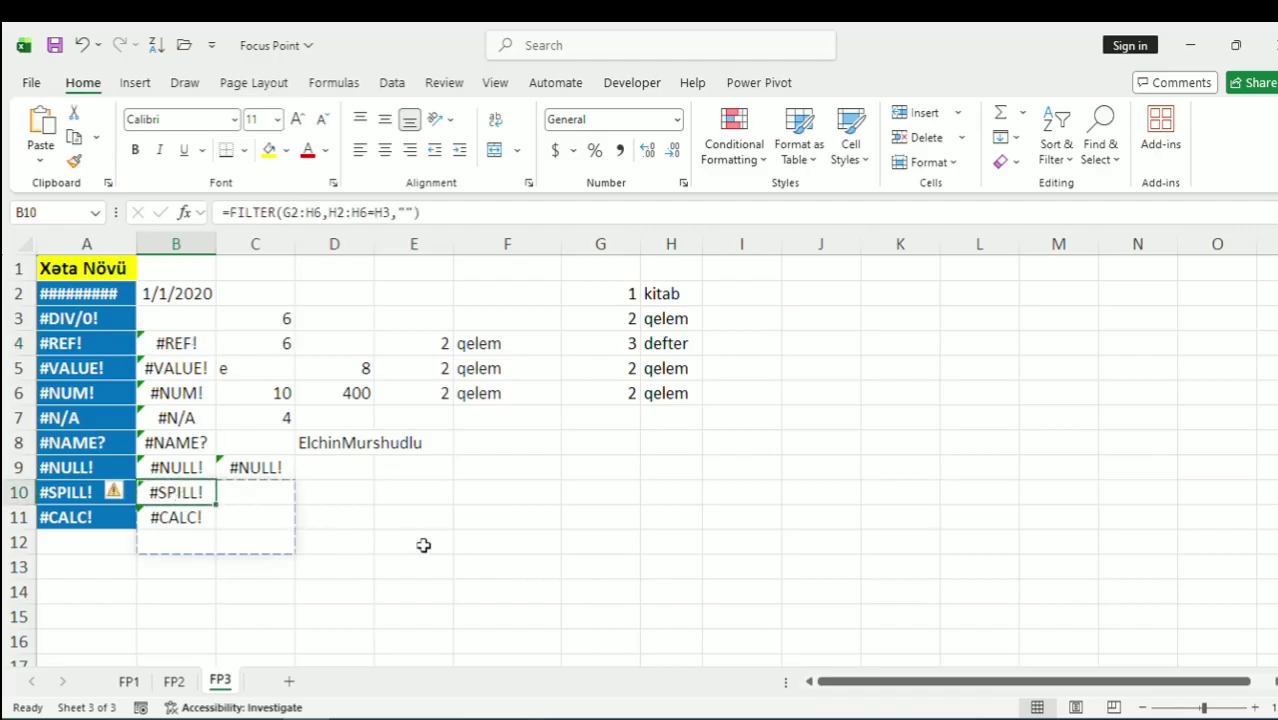